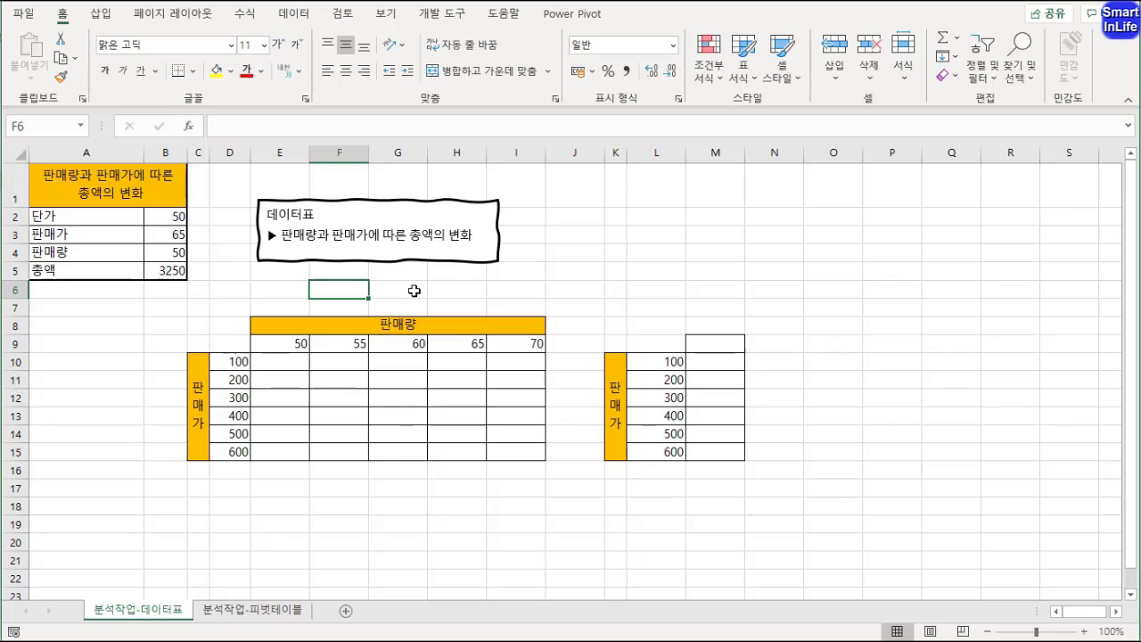
- Examine the layout of the two-variable 판매량/판매가 table and the one-variable 판매가 table, including their formula cells D9 and M9
{"action": "left_click_drag", "start_coordinate": [230, 323], "coordinate": [532, 458]}
{"action": "left_click", "coordinate": [404, 326]}
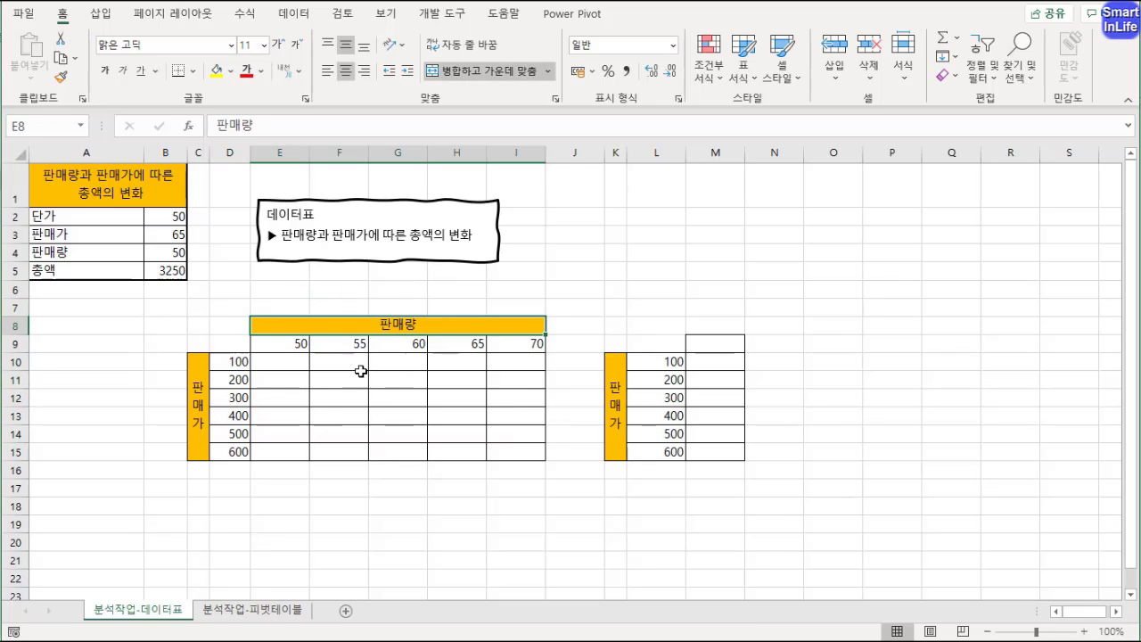
{"action": "left_click", "coordinate": [201, 417]}
{"action": "left_click", "coordinate": [283, 415]}
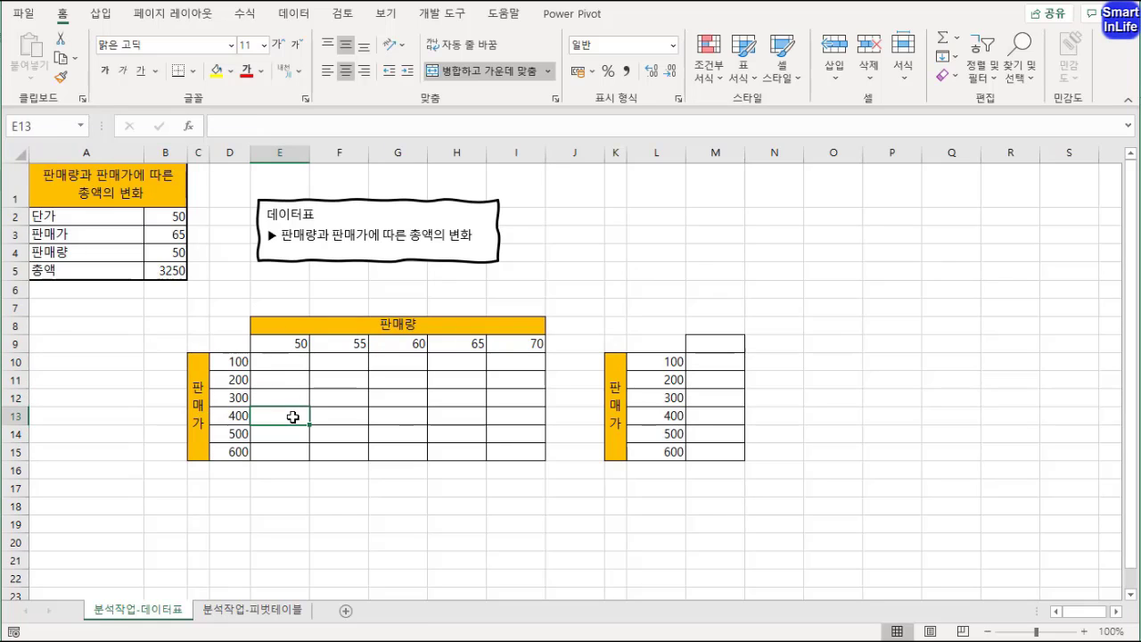
{"action": "left_click", "coordinate": [690, 411]}
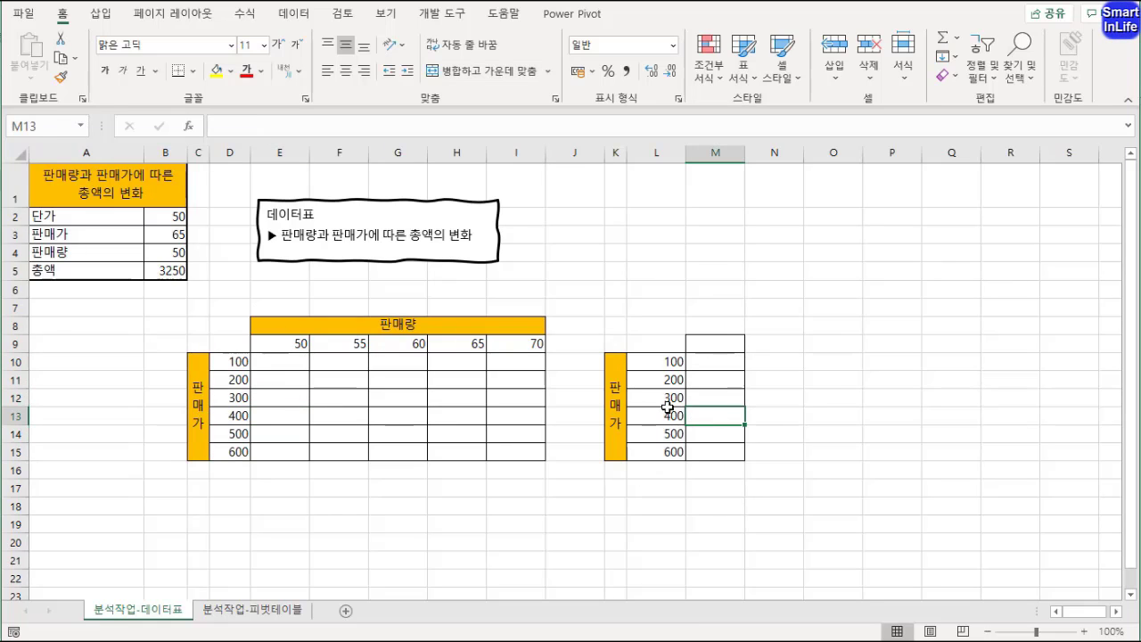
{"action": "left_click", "coordinate": [617, 411]}
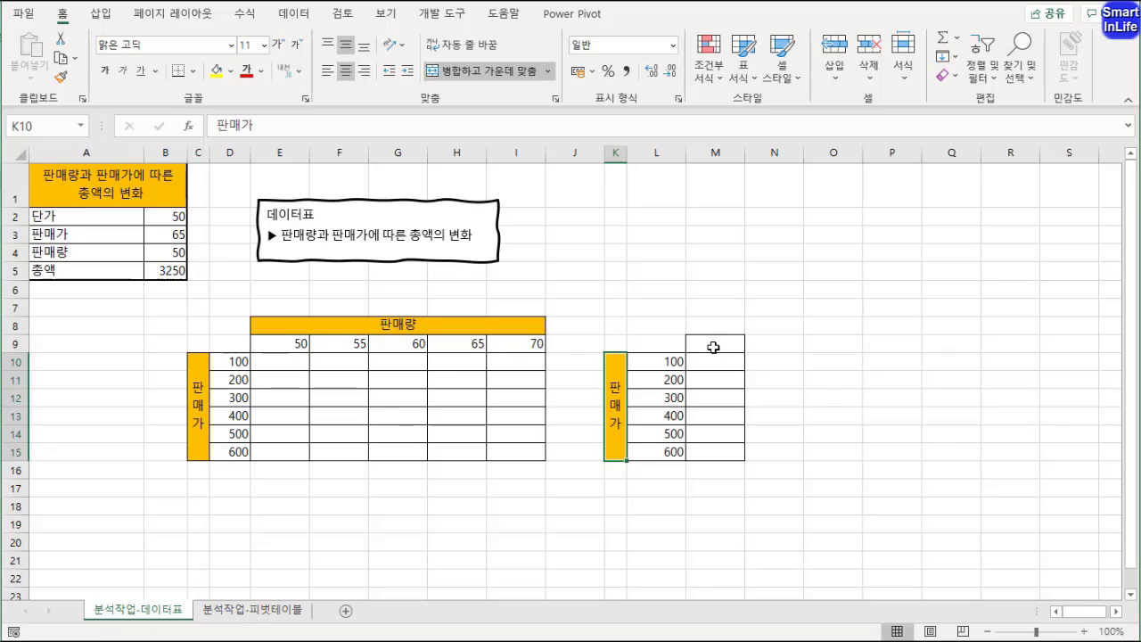
{"action": "left_click", "coordinate": [713, 346]}
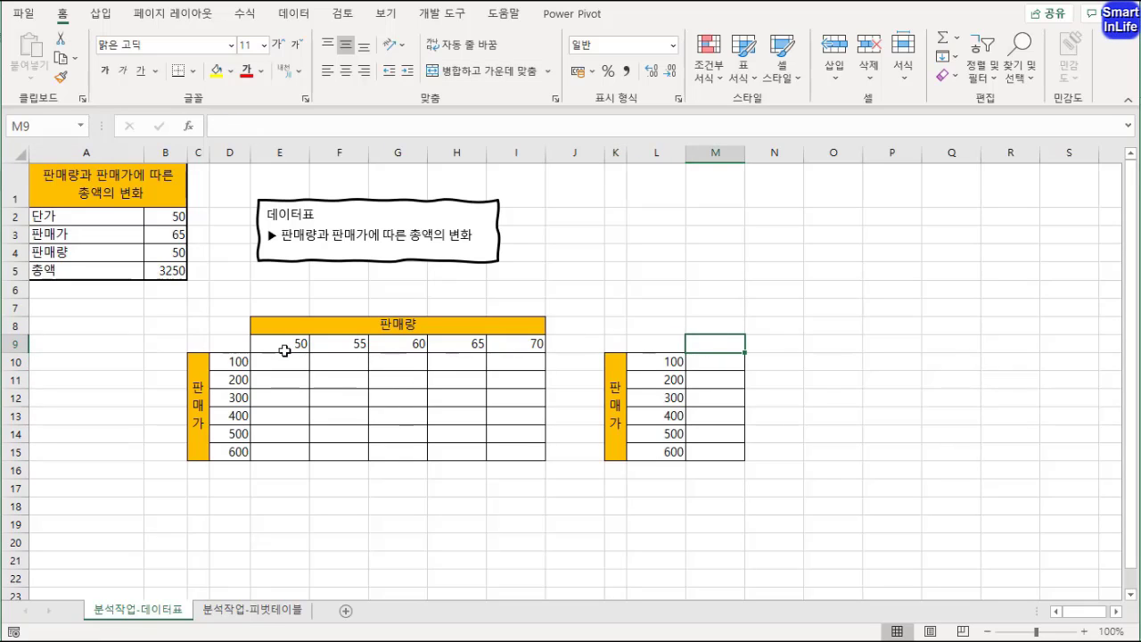
{"action": "left_click_drag", "start_coordinate": [236, 342], "coordinate": [525, 458]}
{"action": "left_click", "coordinate": [229, 346]}
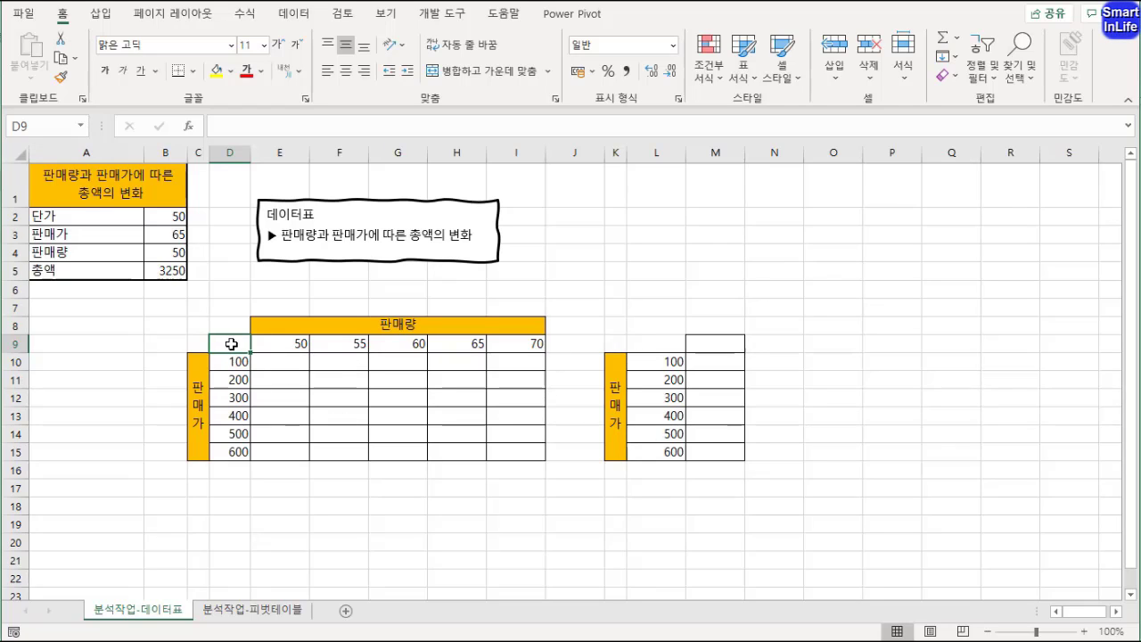
- Copy the 총액 formula =B3*B4 from cell B5 into corner cell D9 of the two-variable table
{"action": "left_click", "coordinate": [175, 271]}
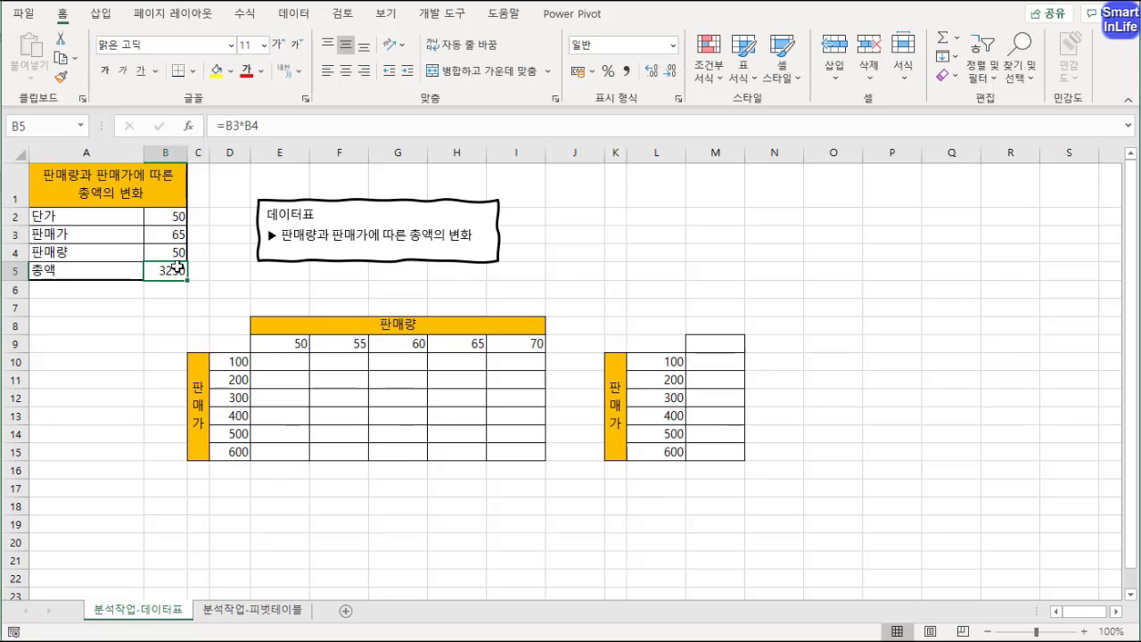
{"action": "left_click", "coordinate": [267, 126]}
{"action": "left_click_drag", "start_coordinate": [278, 121], "coordinate": [210, 122]}
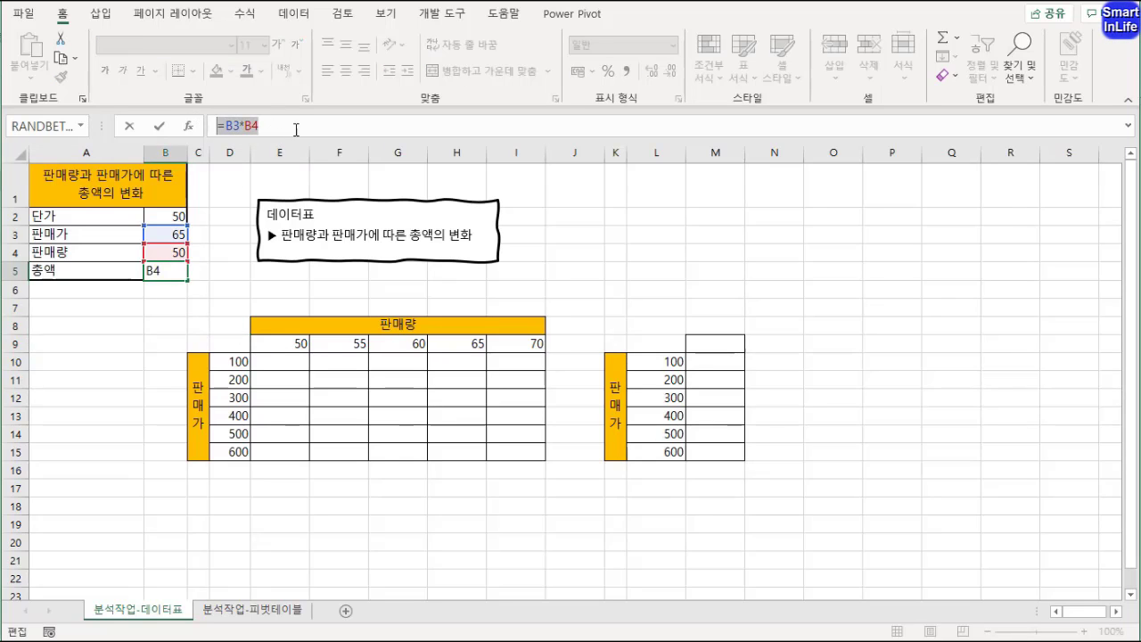
{"action": "key", "text": "ctrl+c"}
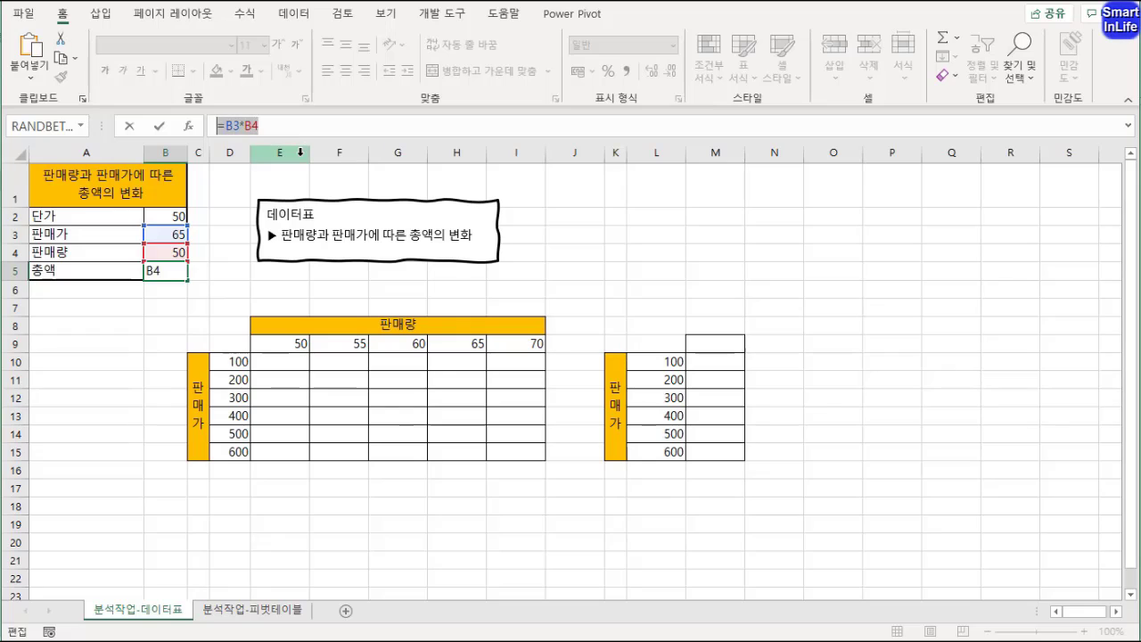
{"action": "key", "text": "Escape"}
{"action": "left_click", "coordinate": [228, 344]}
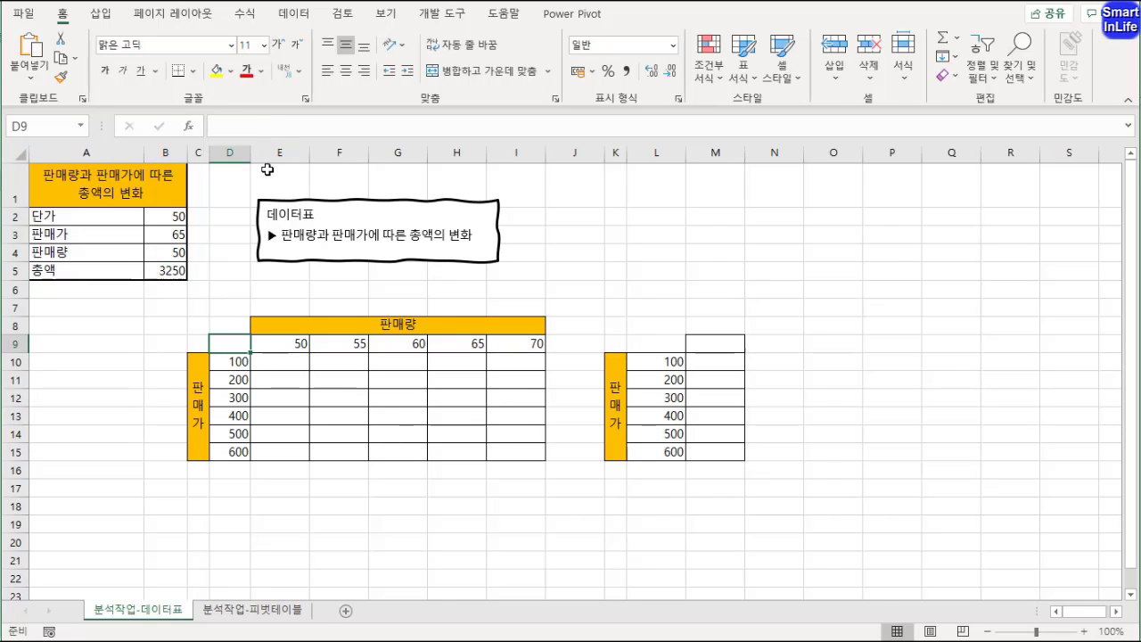
{"action": "left_click", "coordinate": [250, 126]}
{"action": "key", "text": "ctrl+v"}
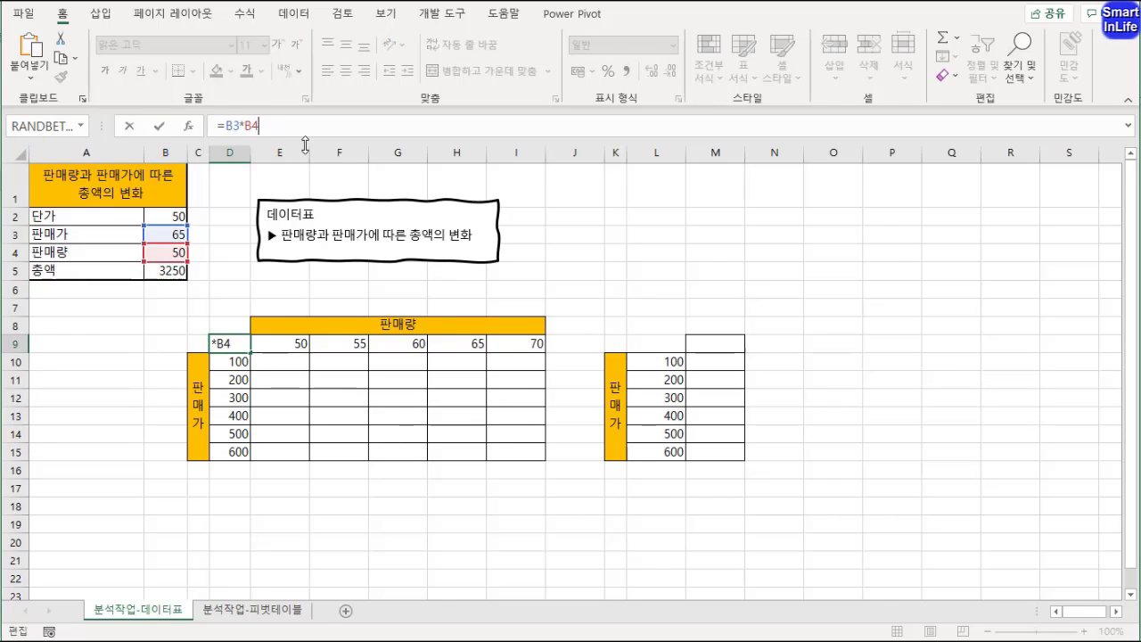
{"action": "key", "text": "Return"}
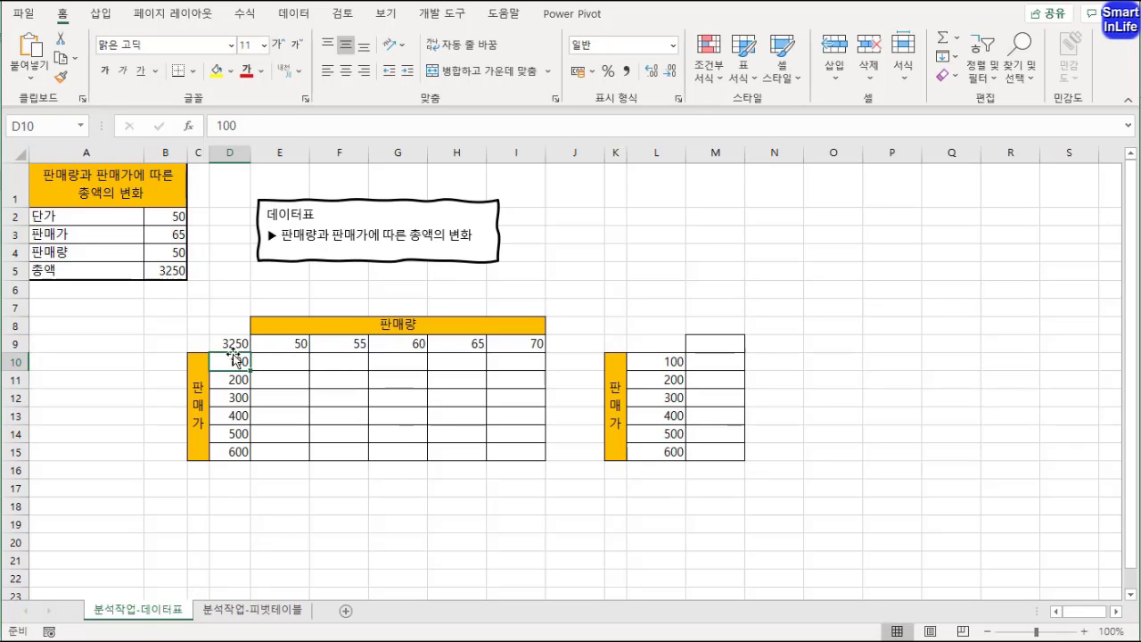
- Clear the pasted formula from corner cell D9
{"action": "left_click", "coordinate": [236, 345]}
{"action": "key", "text": "Delete"}
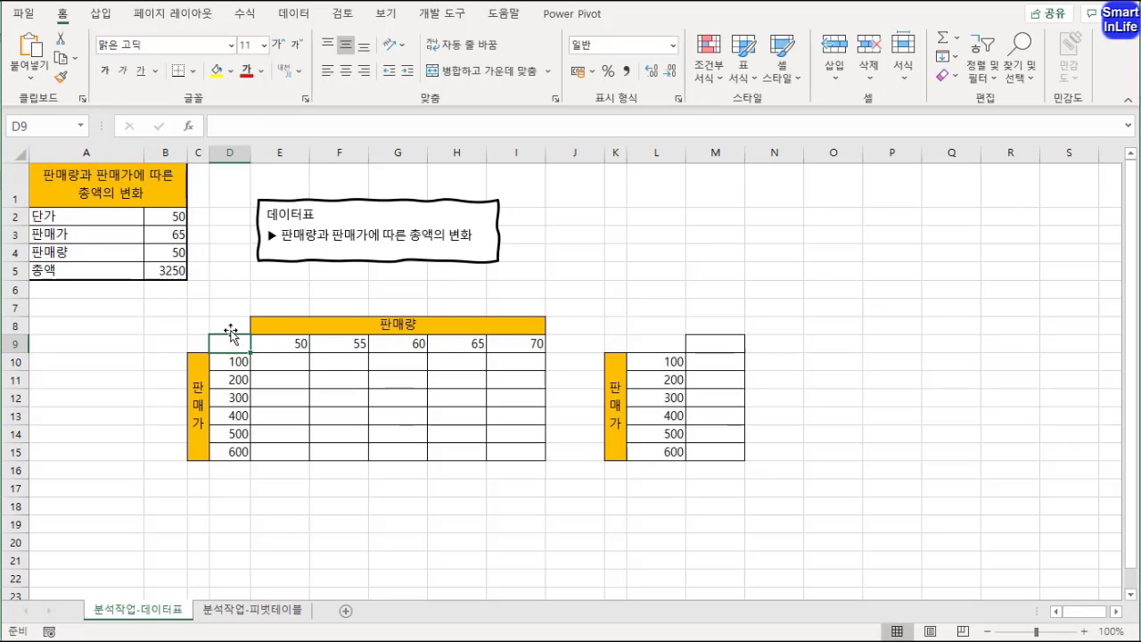
{"action": "left_click", "coordinate": [227, 306]}
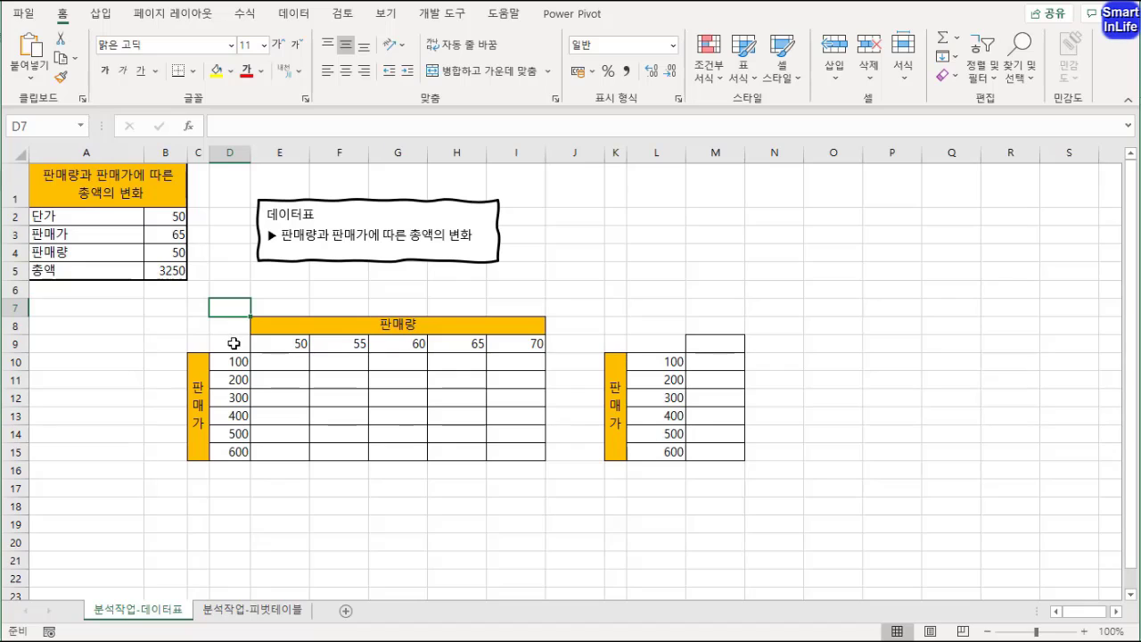
- Link corner cell D9 to the 총액 cell with the formula =B5
{"action": "left_click", "coordinate": [230, 344]}
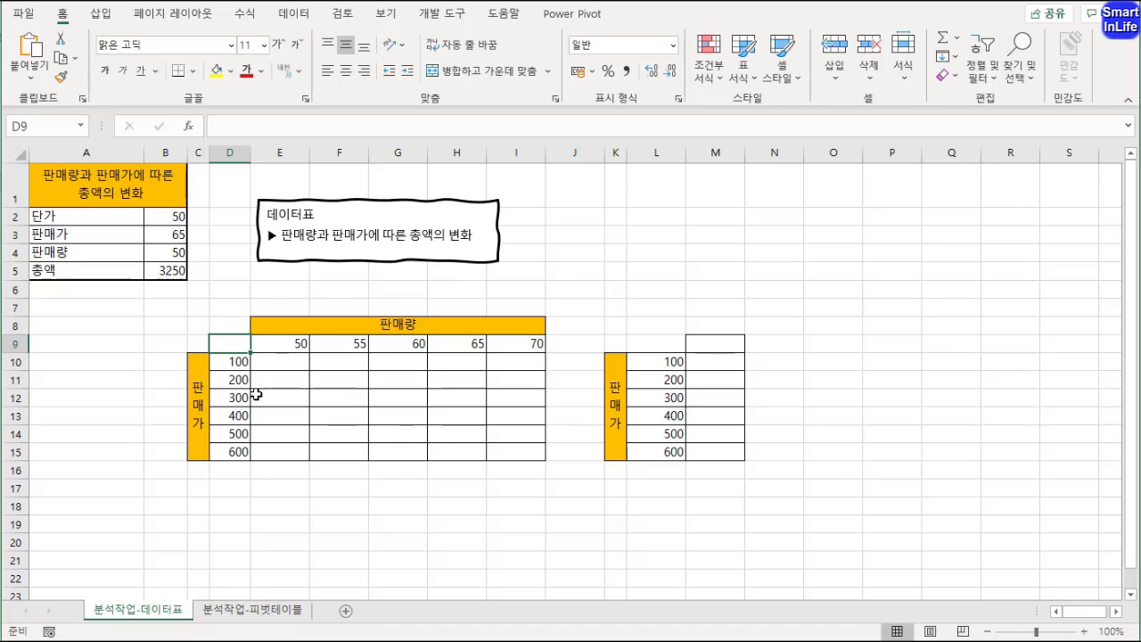
{"action": "type", "text": "="}
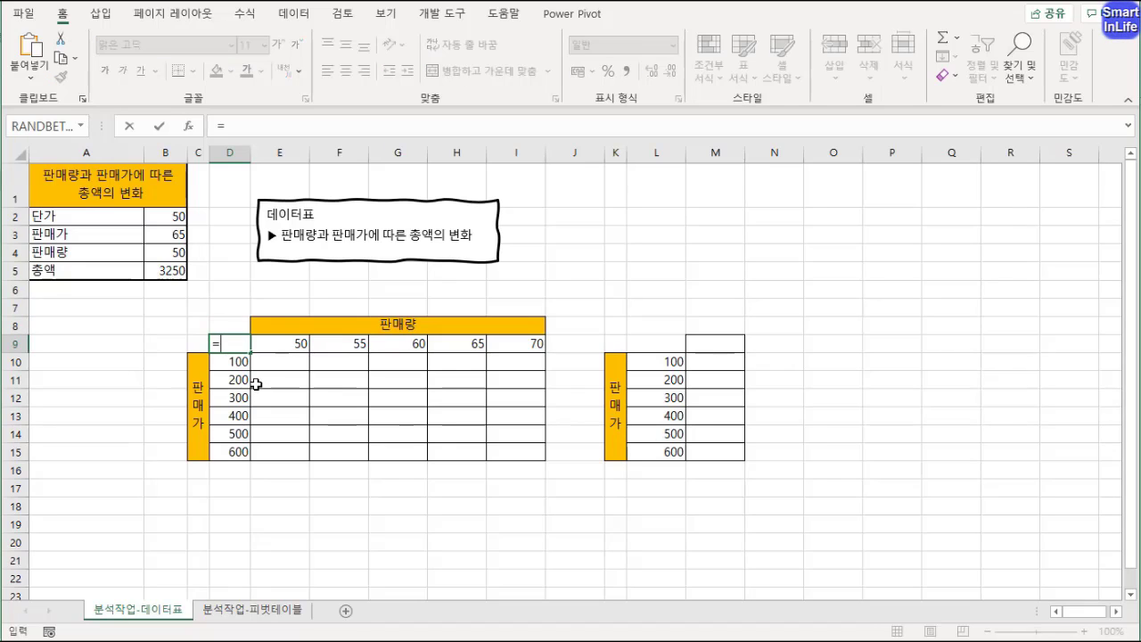
{"action": "left_click", "coordinate": [168, 271]}
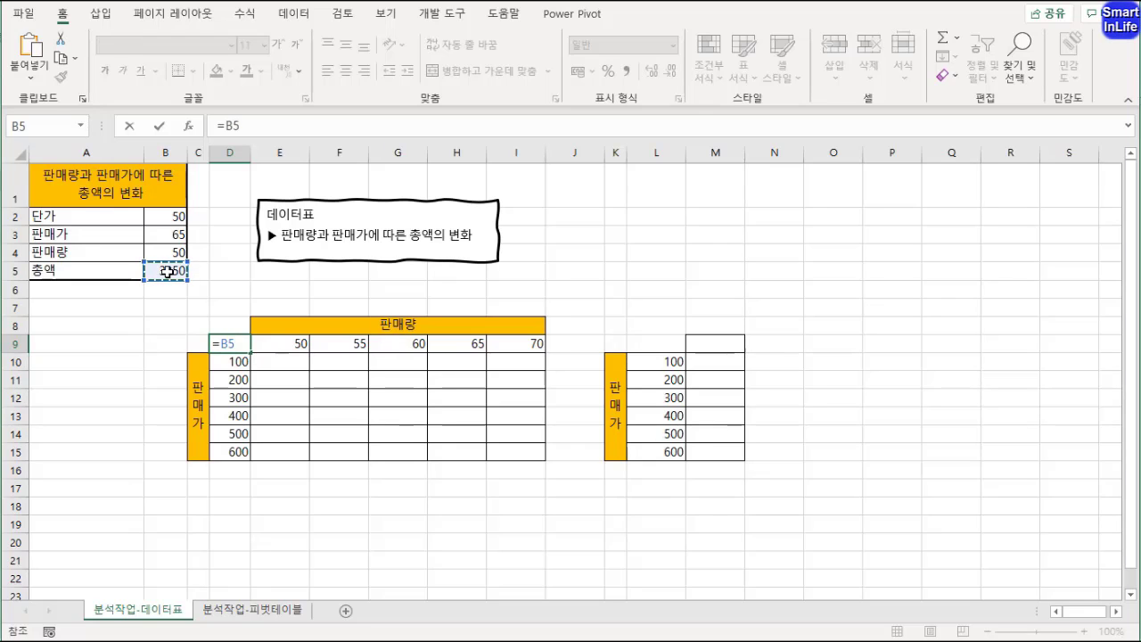
{"action": "key", "text": "Return"}
{"action": "left_click", "coordinate": [235, 344]}
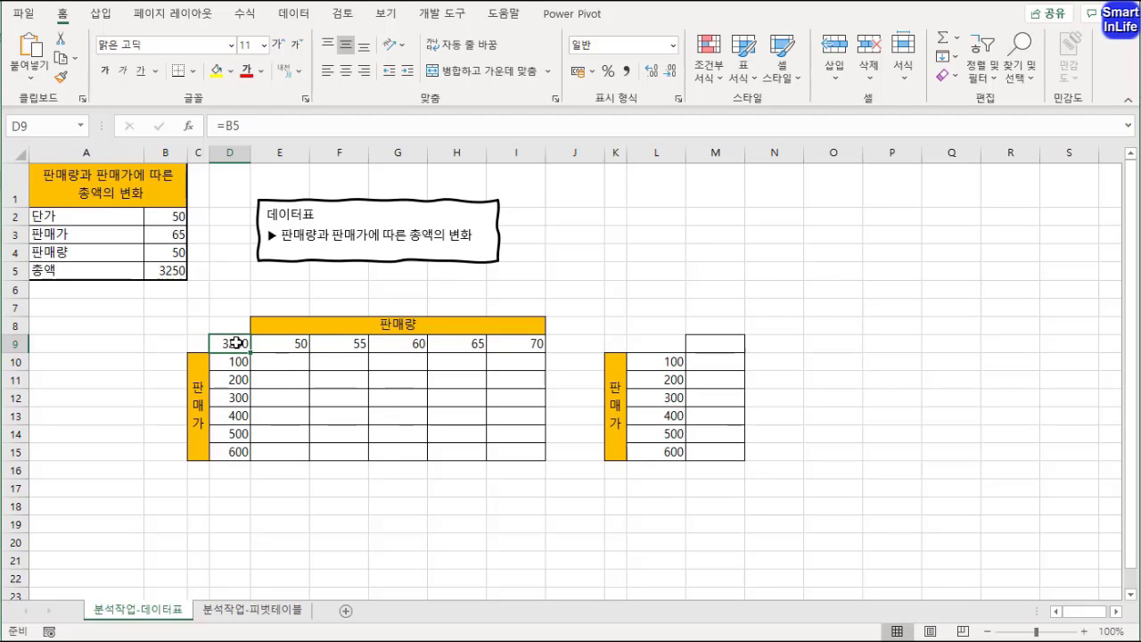
- Start a what-if data table on range D9:I15 and set its row input cell to the 판매량 value in B4
{"action": "left_click_drag", "start_coordinate": [235, 343], "coordinate": [511, 454]}
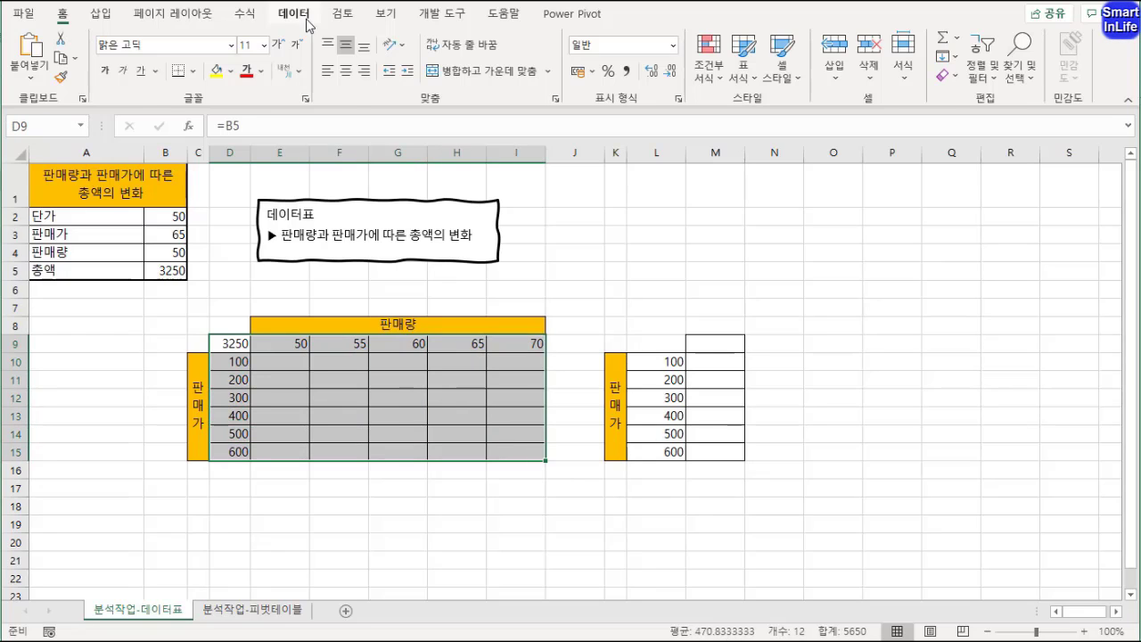
{"action": "left_click", "coordinate": [307, 18]}
{"action": "left_click", "coordinate": [860, 71]}
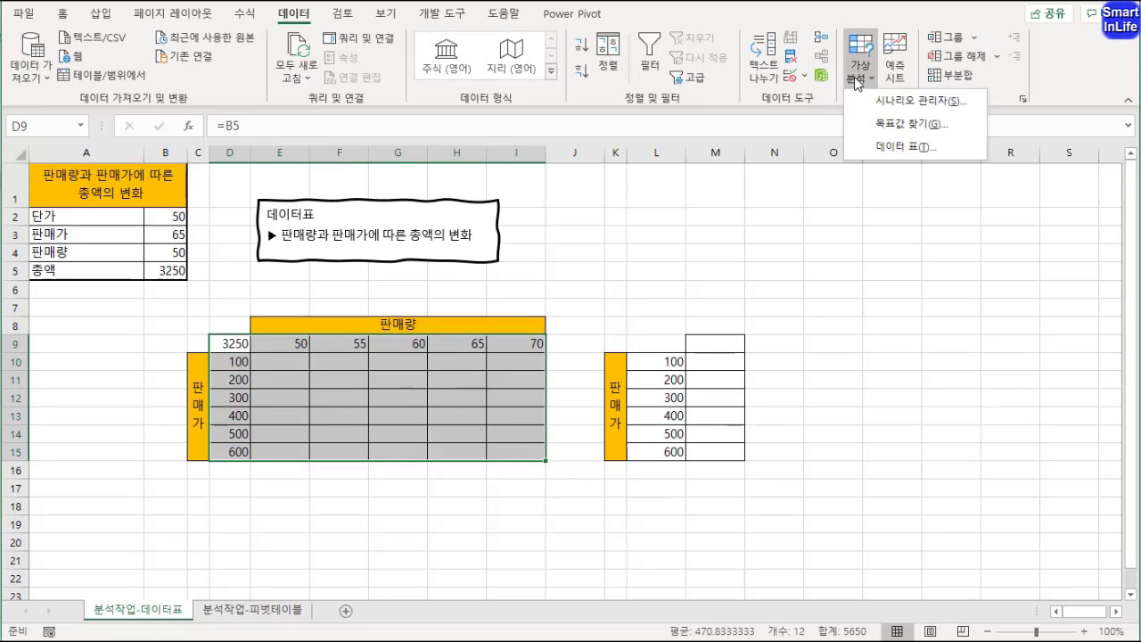
{"action": "left_click", "coordinate": [882, 147]}
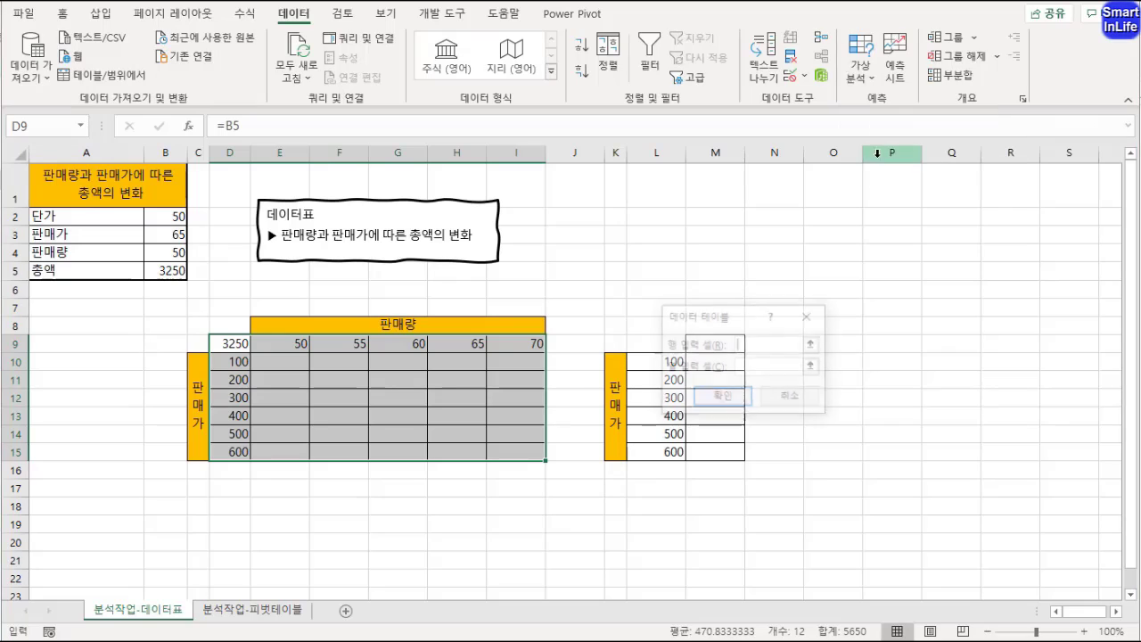
{"action": "left_click_drag", "start_coordinate": [659, 334], "coordinate": [564, 214]}
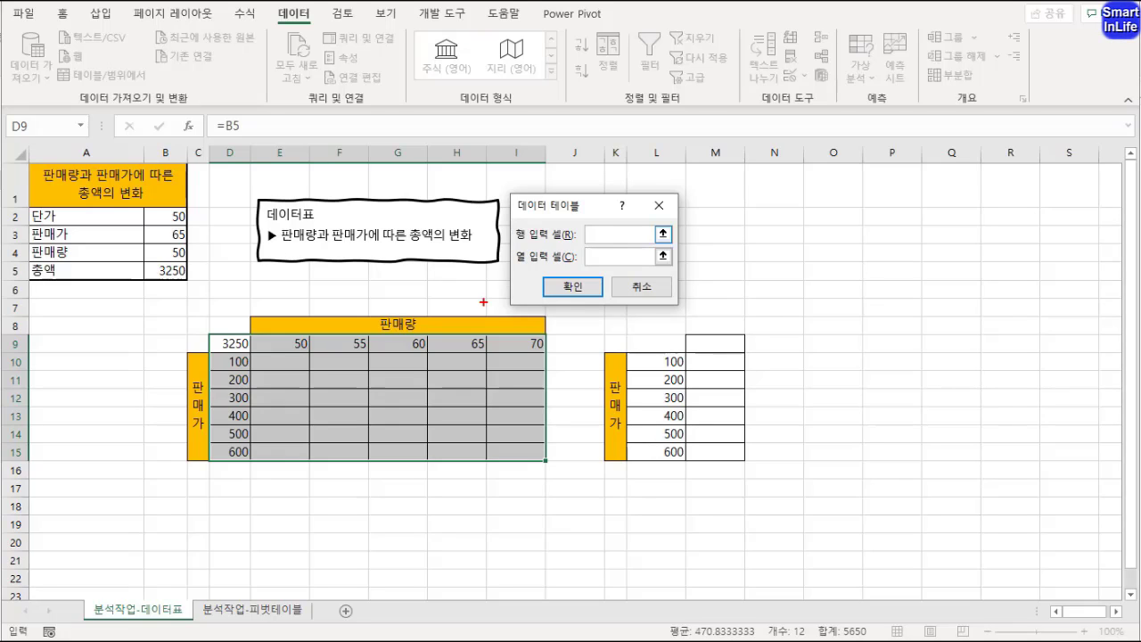
{"action": "mouse_move", "coordinate": [221, 342]}
{"action": "left_mouse_down"}
{"action": "mouse_move", "coordinate": [533, 336]}
{"action": "mouse_move", "coordinate": [314, 337]}
{"action": "left_mouse_up"}
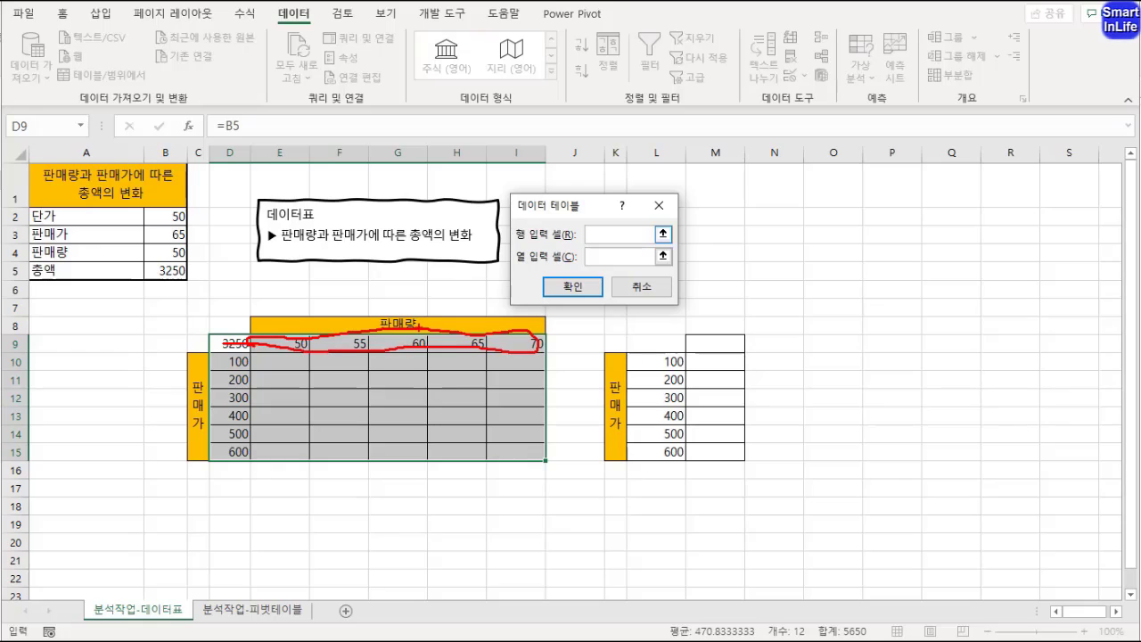
{"action": "left_click_drag", "start_coordinate": [413, 333], "coordinate": [390, 304]}
{"action": "key", "text": "Escape"}
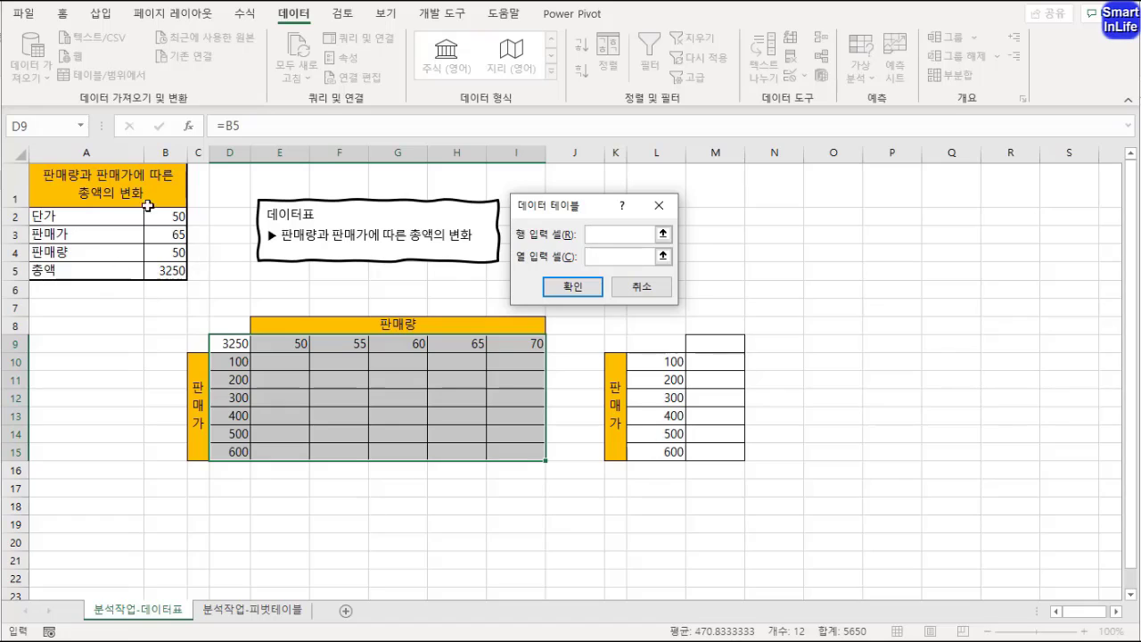
{"action": "left_click", "coordinate": [169, 253]}
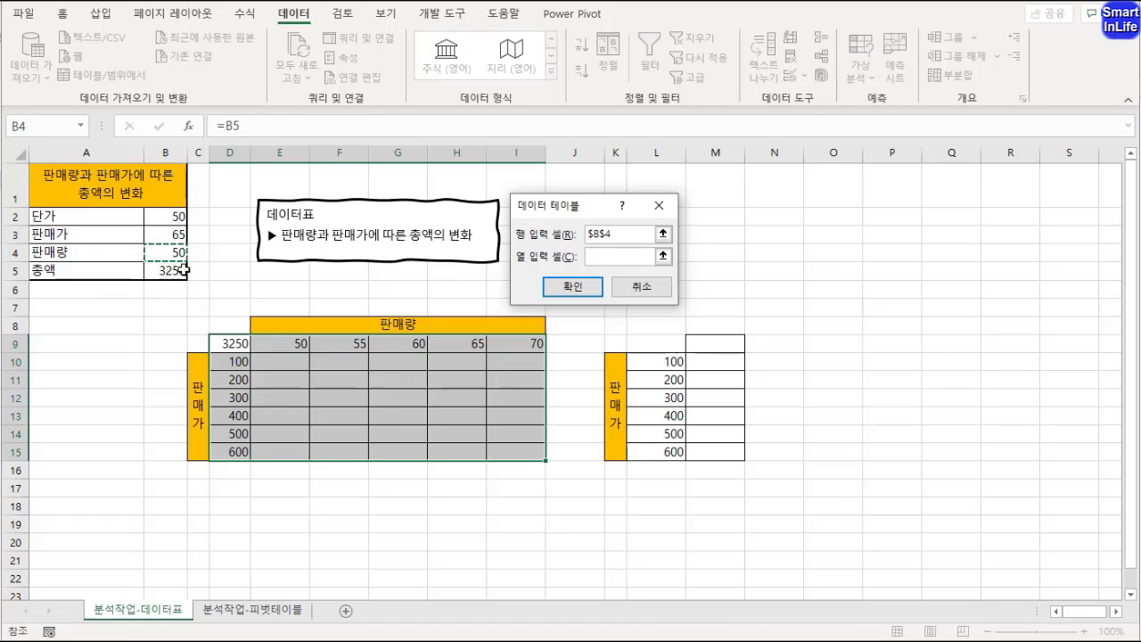
- Set the column input cell to the 판매가 value in B3, create the data table and check a result cell's formula
{"action": "left_click", "coordinate": [606, 254]}
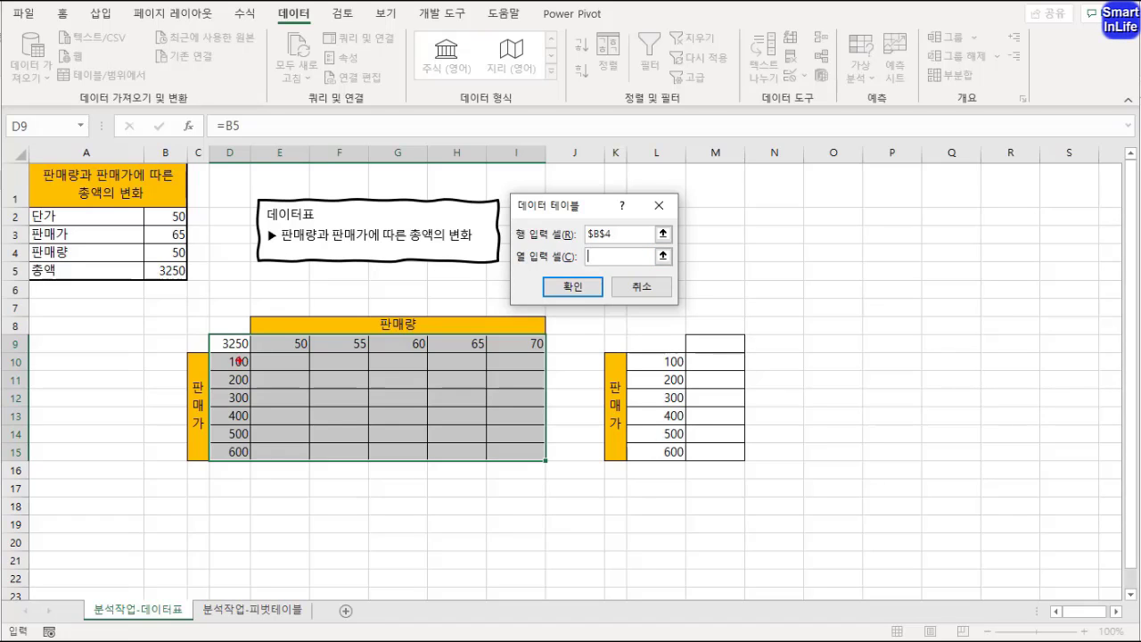
{"action": "mouse_move", "coordinate": [254, 336]}
{"action": "left_mouse_down"}
{"action": "mouse_move", "coordinate": [204, 382]}
{"action": "mouse_move", "coordinate": [235, 446]}
{"action": "mouse_move", "coordinate": [234, 338]}
{"action": "left_mouse_up"}
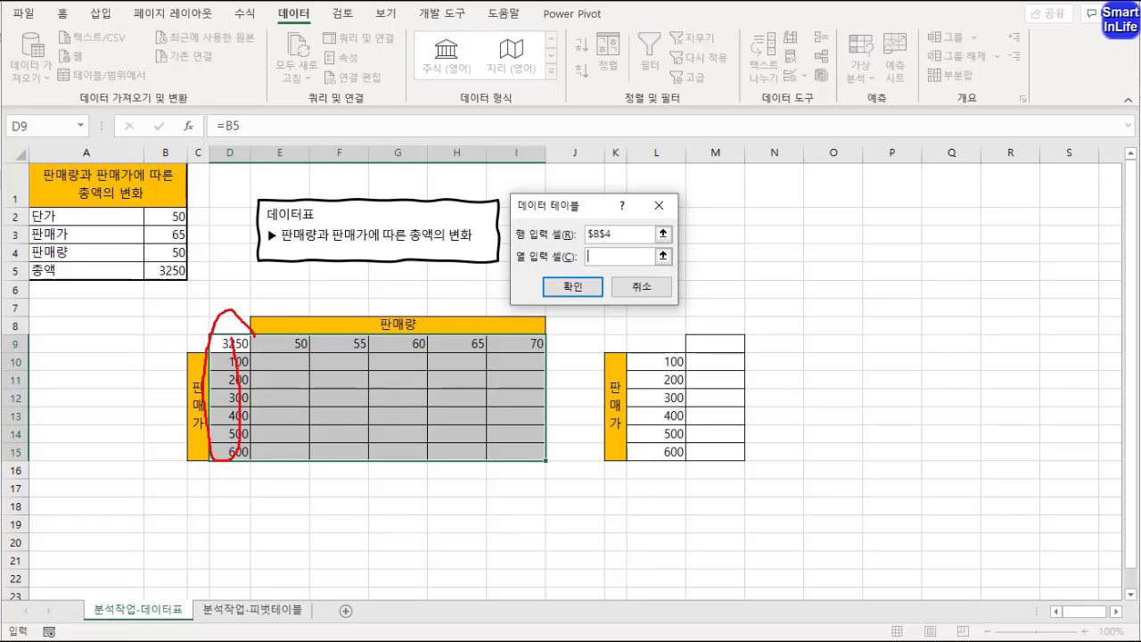
{"action": "key", "text": "Escape"}
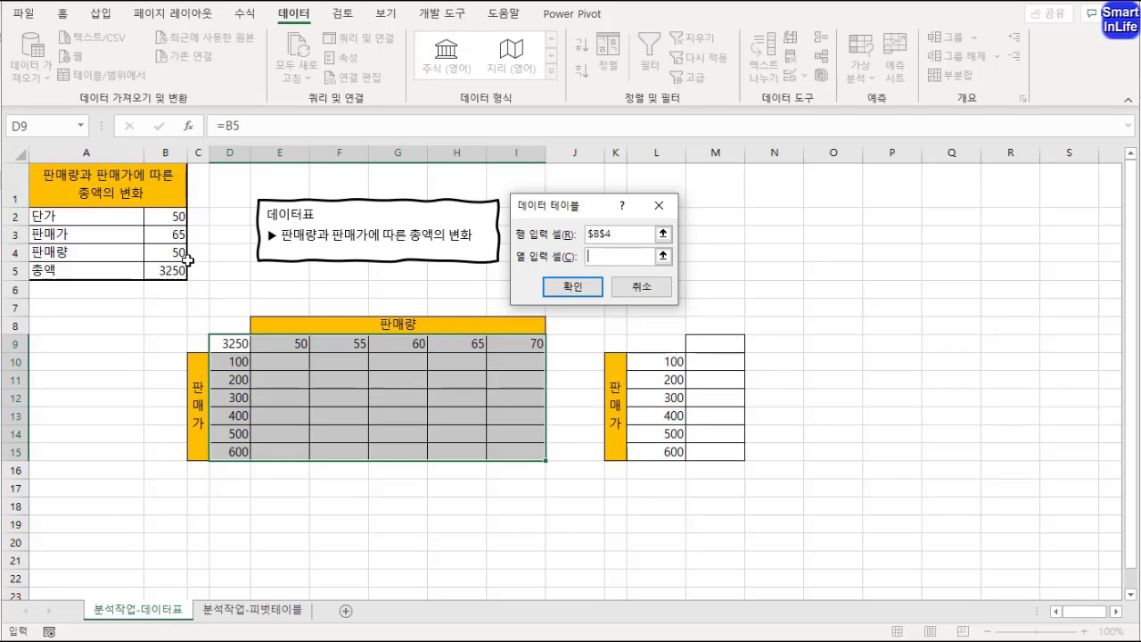
{"action": "left_click", "coordinate": [172, 235]}
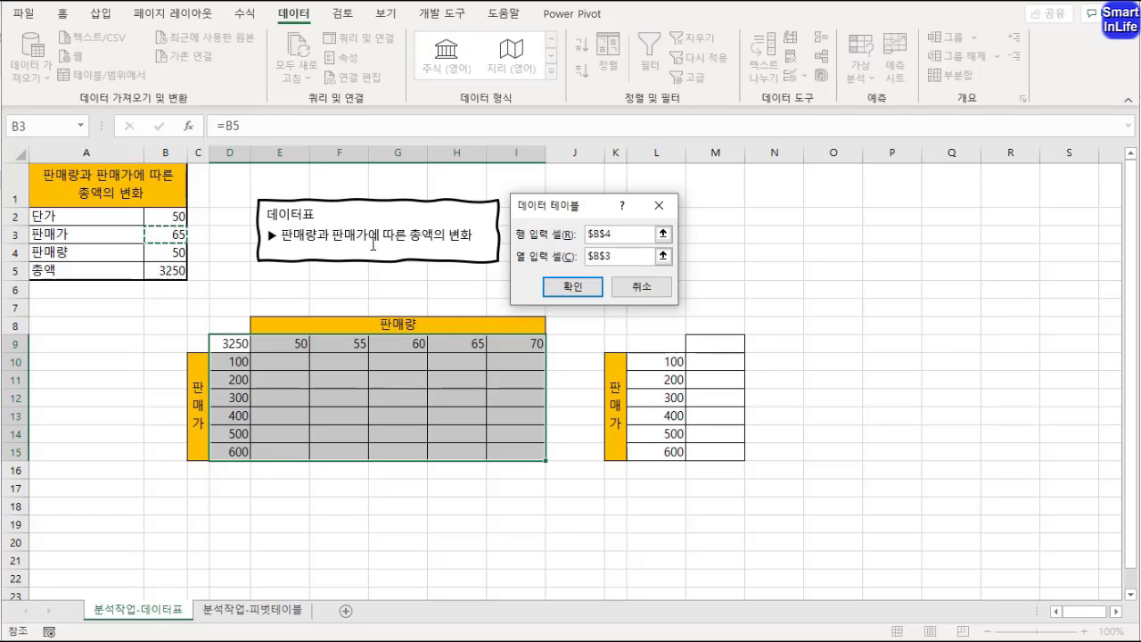
{"action": "left_click", "coordinate": [573, 287]}
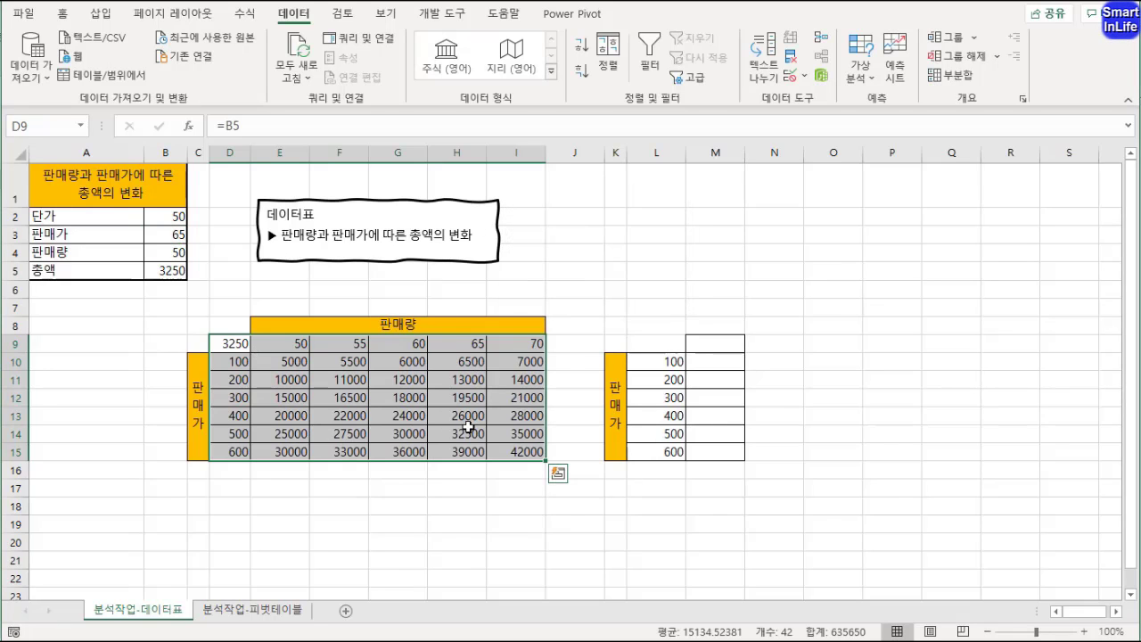
{"action": "left_click", "coordinate": [297, 395]}
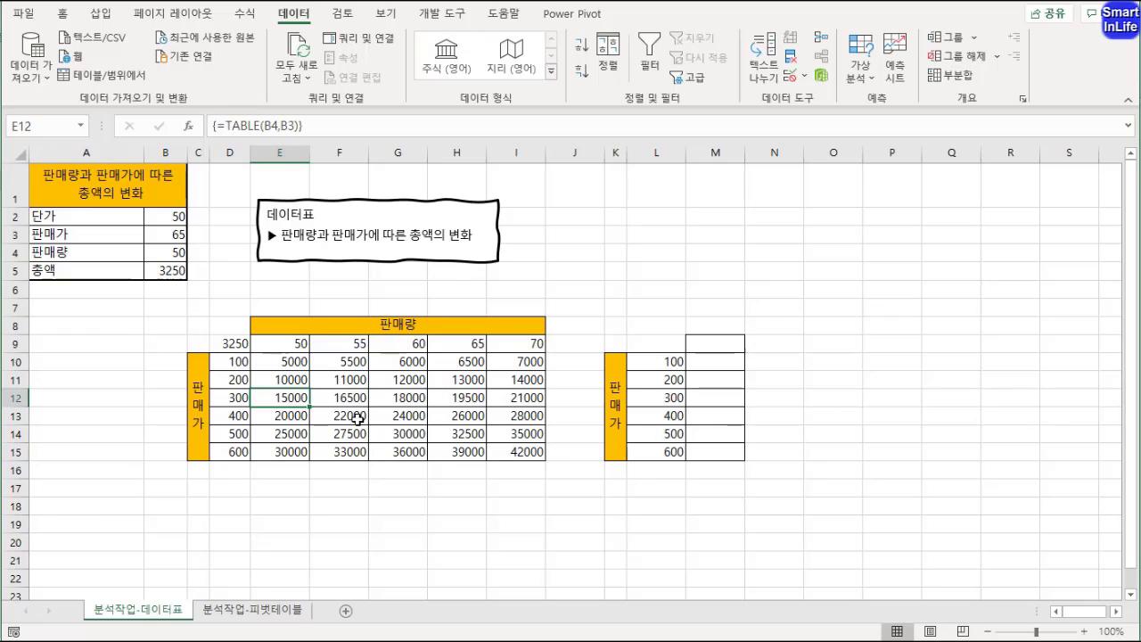
- Clear corner cell D9 and fill it with the formula text =B3*B4 copied from the 총액 cell B5
{"action": "left_click", "coordinate": [234, 345]}
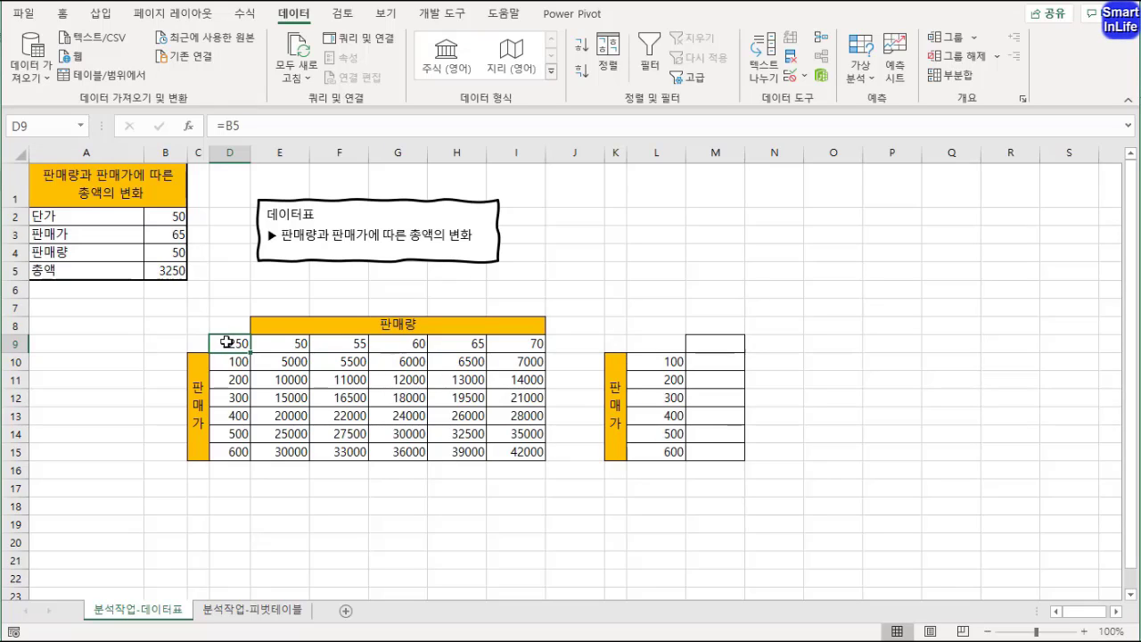
{"action": "key", "text": "Delete"}
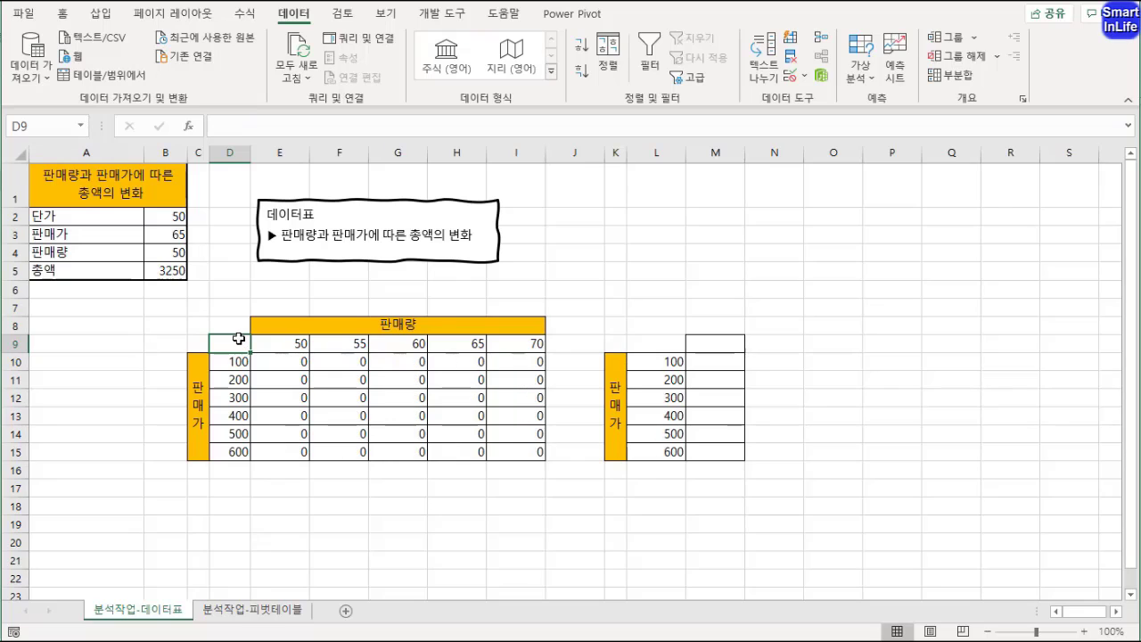
{"action": "left_click", "coordinate": [171, 269]}
{"action": "key", "text": "F2"}
{"action": "triple_click", "coordinate": [230, 130]}
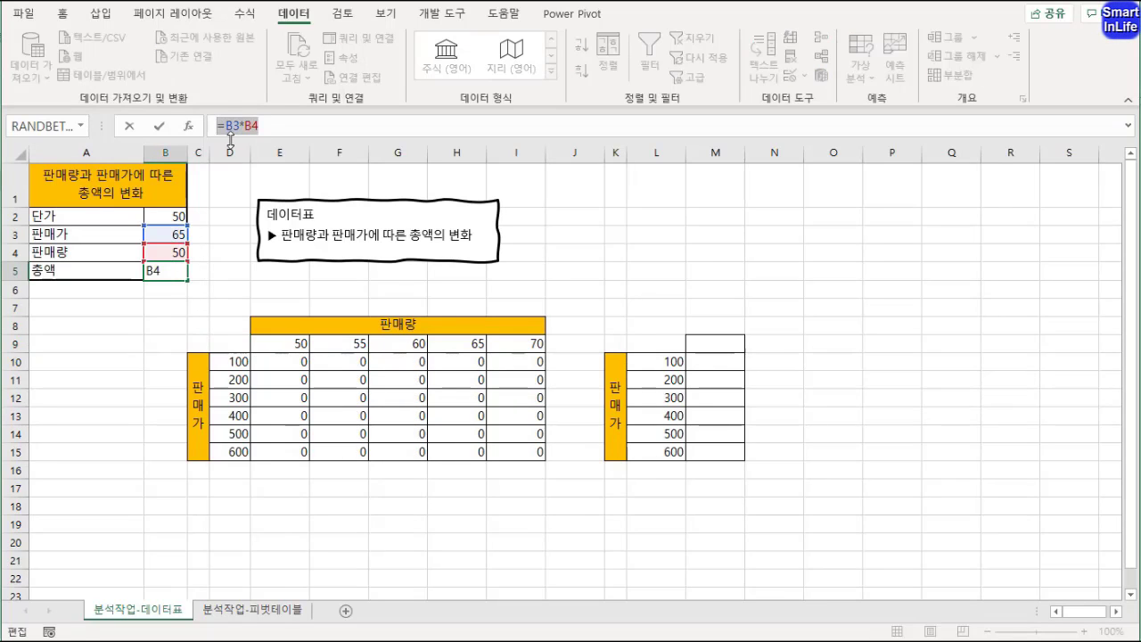
{"action": "key", "text": "ctrl+c"}
{"action": "key", "text": "Escape"}
{"action": "left_click", "coordinate": [234, 343]}
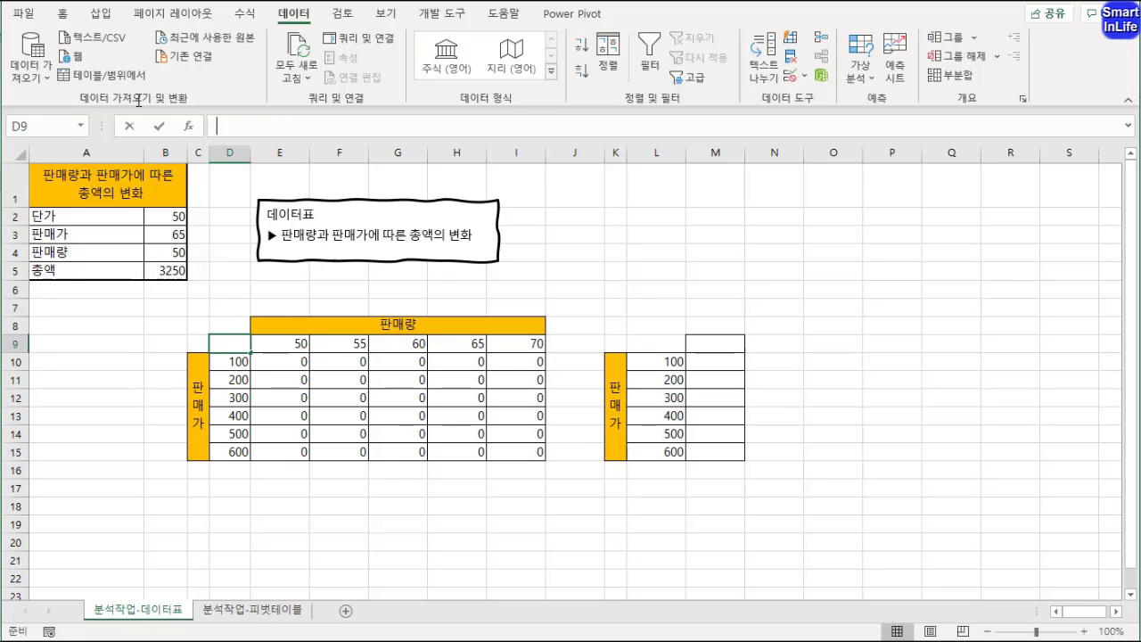
{"action": "key", "text": "ctrl+v"}
{"action": "key", "text": "Return"}
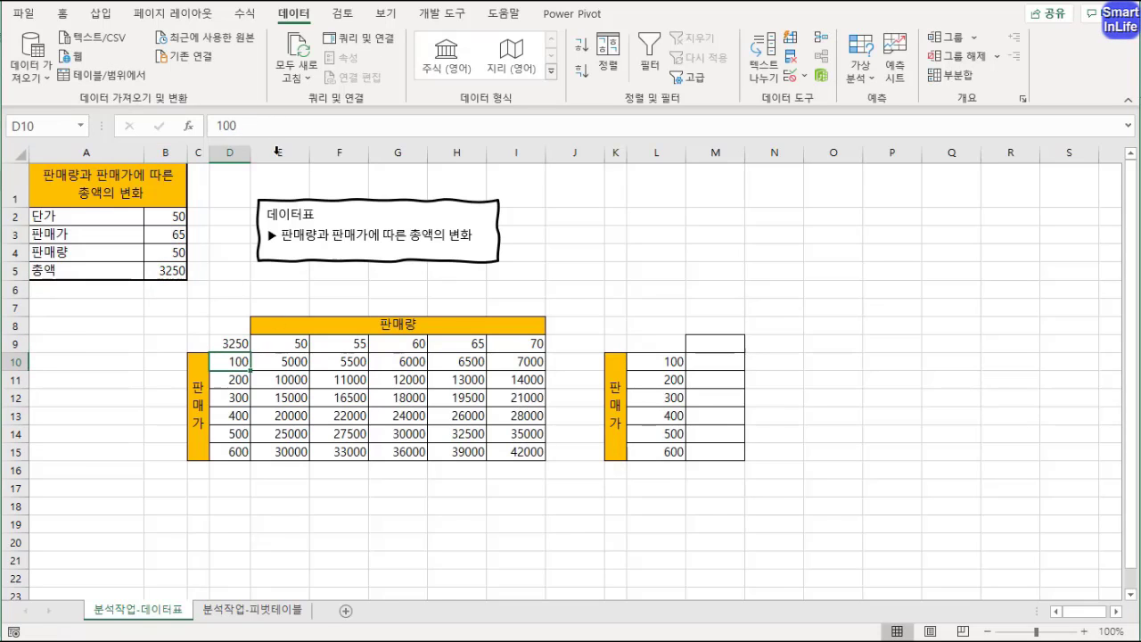
- Clear corner cell D9 again and paste a direct copy of the 총액 cell B5 into it
{"action": "left_click", "coordinate": [234, 343]}
{"action": "key", "text": "Delete"}
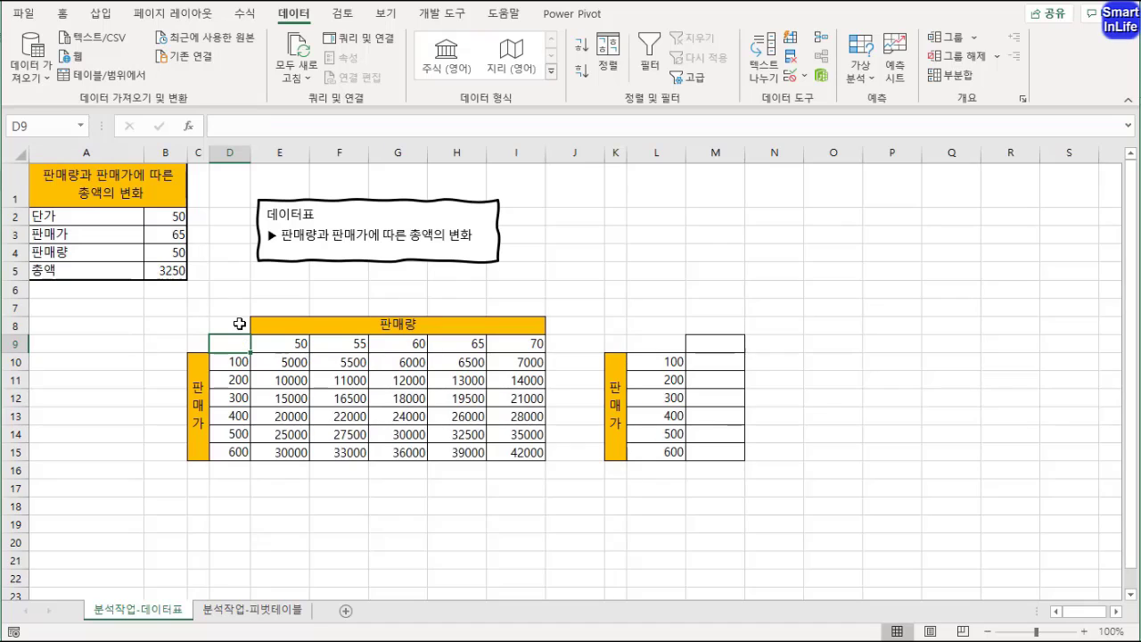
{"action": "left_click", "coordinate": [171, 270]}
{"action": "key", "text": "ctrl+c"}
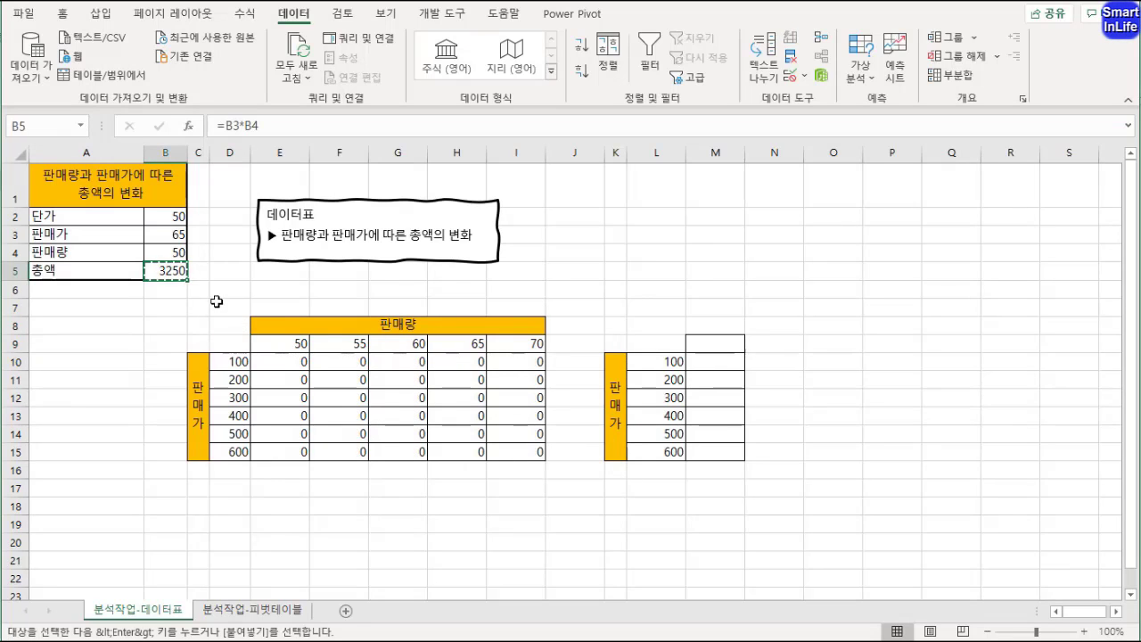
{"action": "left_click", "coordinate": [234, 343]}
{"action": "key", "text": "ctrl+v"}
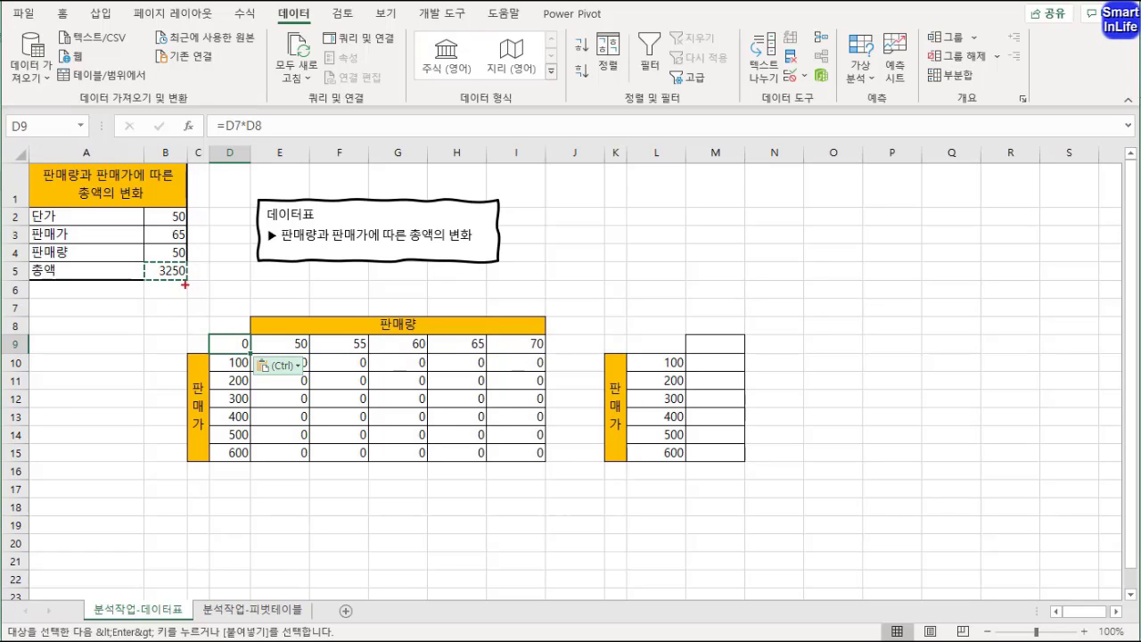
{"action": "left_click_drag", "start_coordinate": [185, 284], "coordinate": [139, 262]}
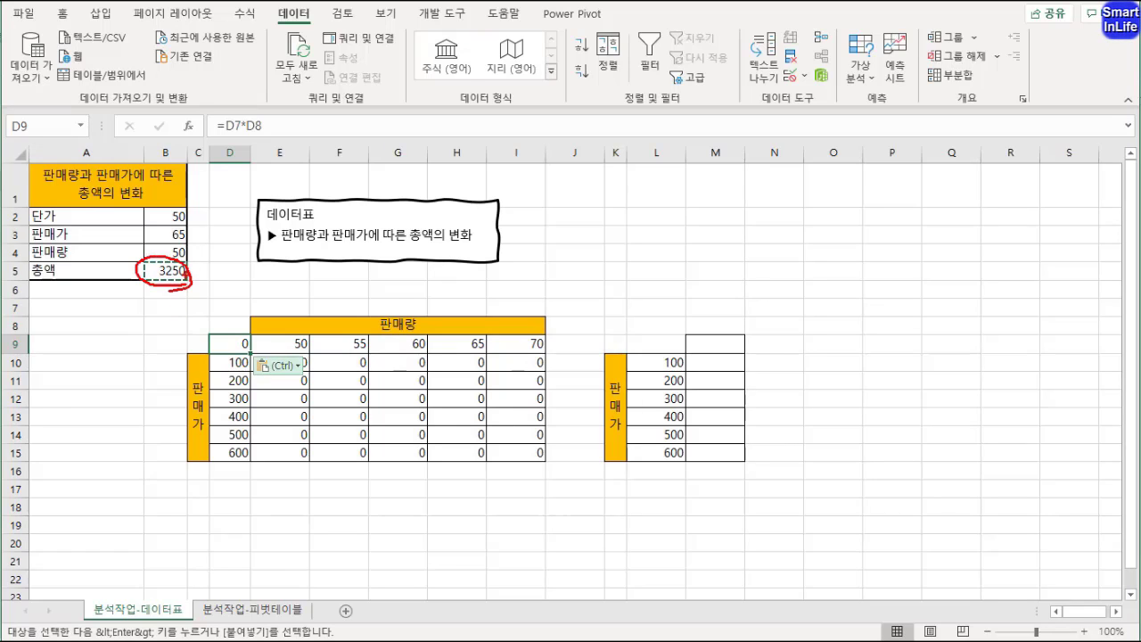
{"action": "left_click_drag", "start_coordinate": [196, 280], "coordinate": [204, 242]}
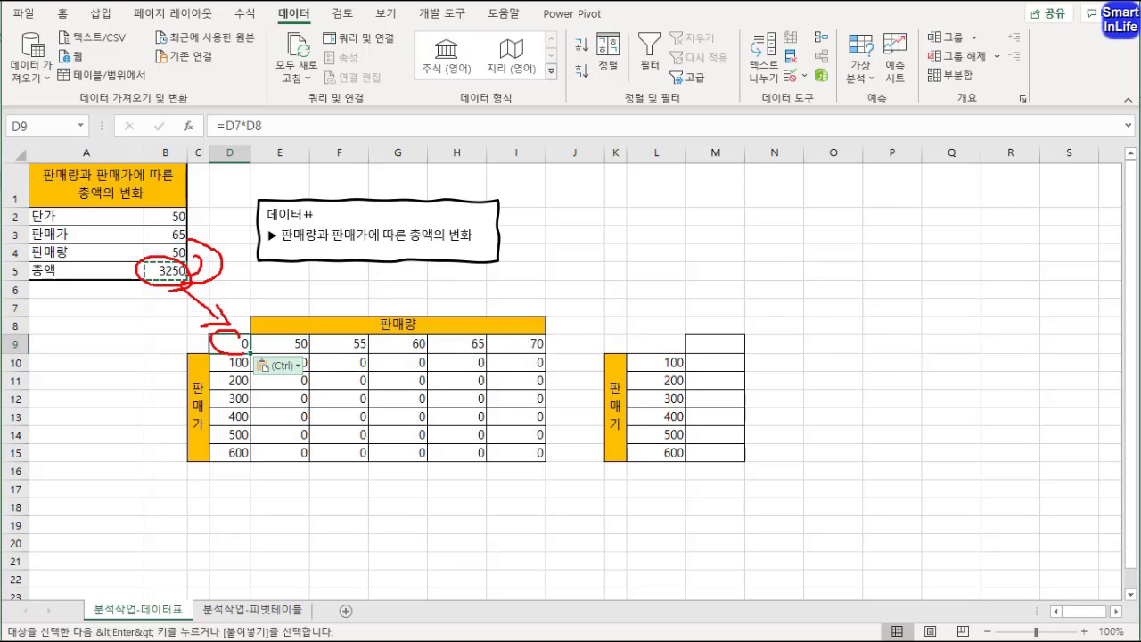
{"action": "mouse_move", "coordinate": [242, 353]}
{"action": "left_mouse_down"}
{"action": "mouse_move", "coordinate": [235, 337]}
{"action": "mouse_move", "coordinate": [254, 336]}
{"action": "left_mouse_up"}
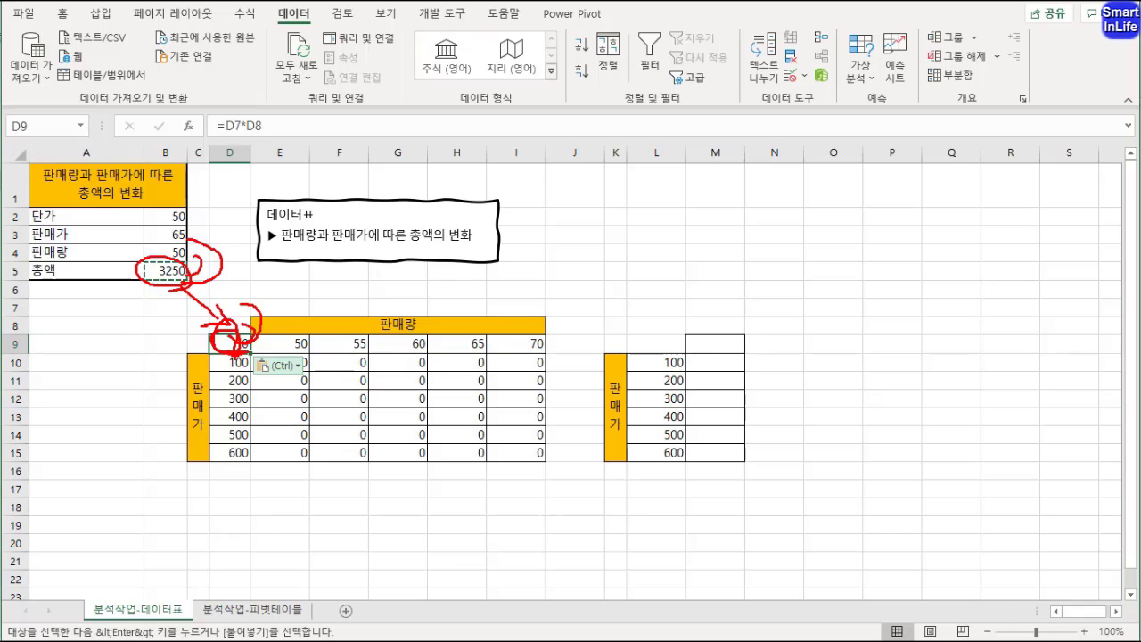
{"action": "key", "text": "Escape"}
- Overwrite the pasted formula in D9 with the exact 총액 formula text =B3*B4
{"action": "left_click", "coordinate": [170, 269]}
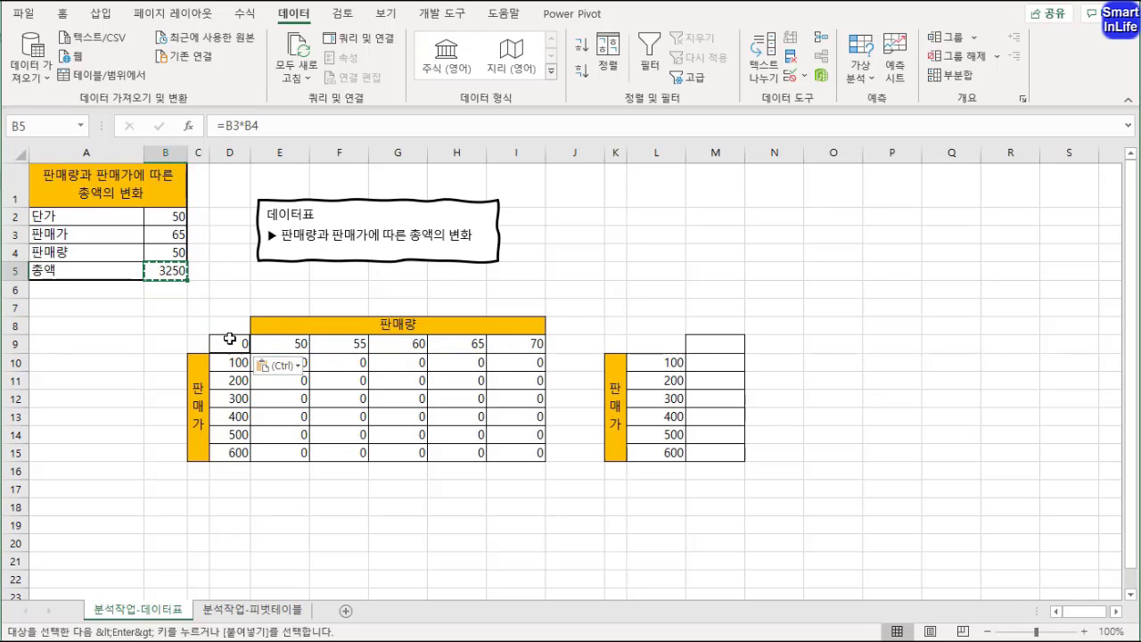
{"action": "left_click", "coordinate": [280, 127]}
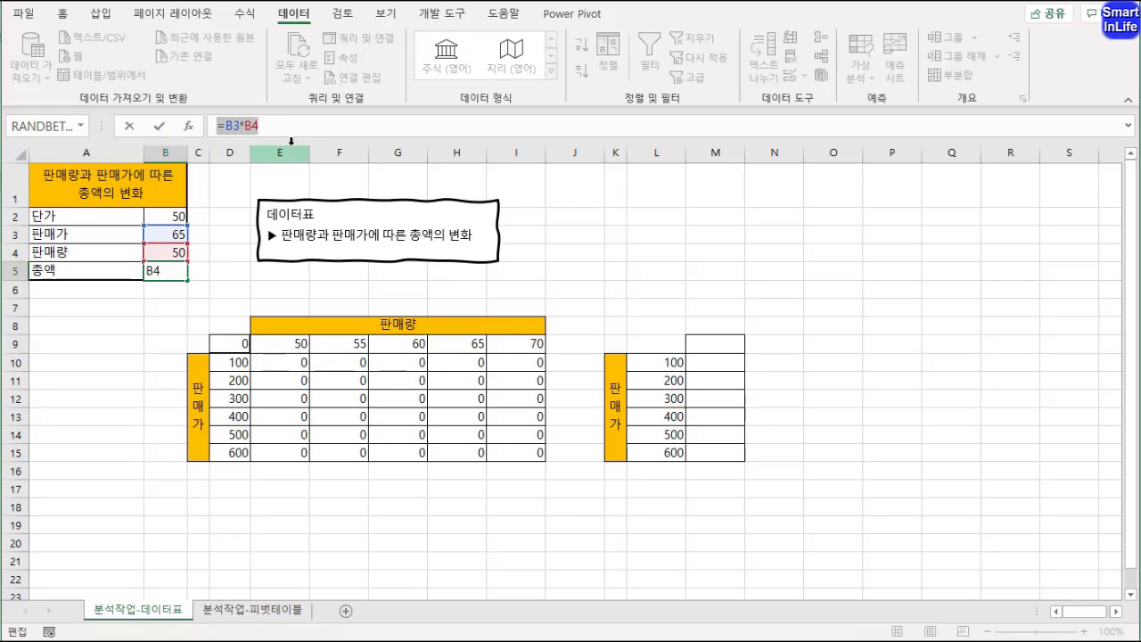
{"action": "key", "text": "Escape"}
{"action": "left_click", "coordinate": [234, 345]}
{"action": "left_click_drag", "start_coordinate": [265, 126], "coordinate": [215, 126]}
{"action": "key", "text": "ctrl+v"}
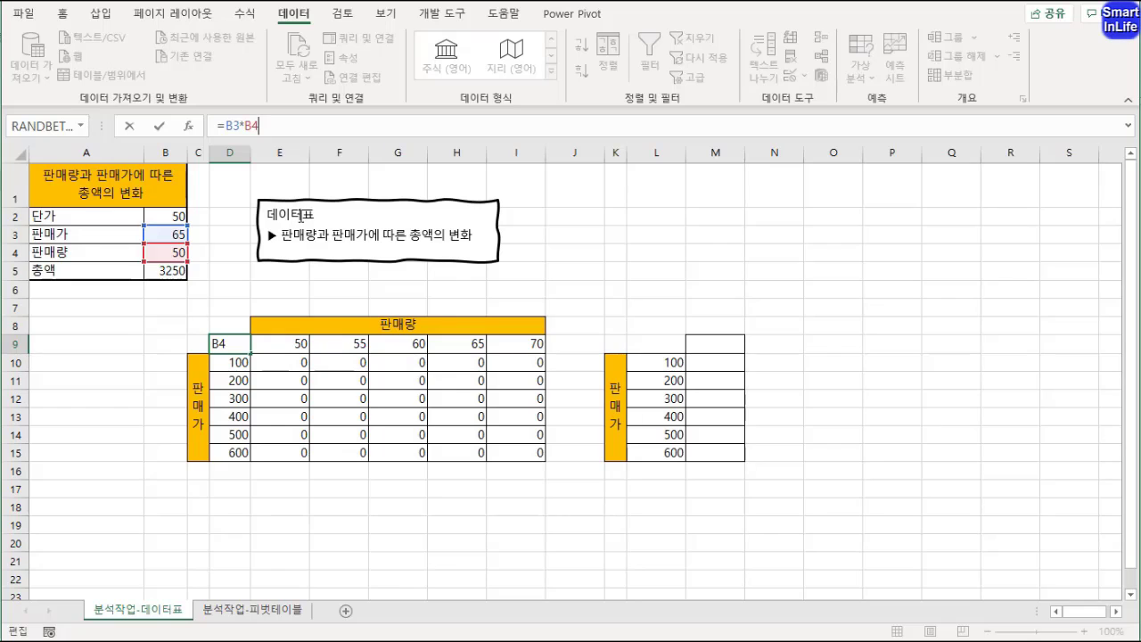
{"action": "key", "text": "Return"}
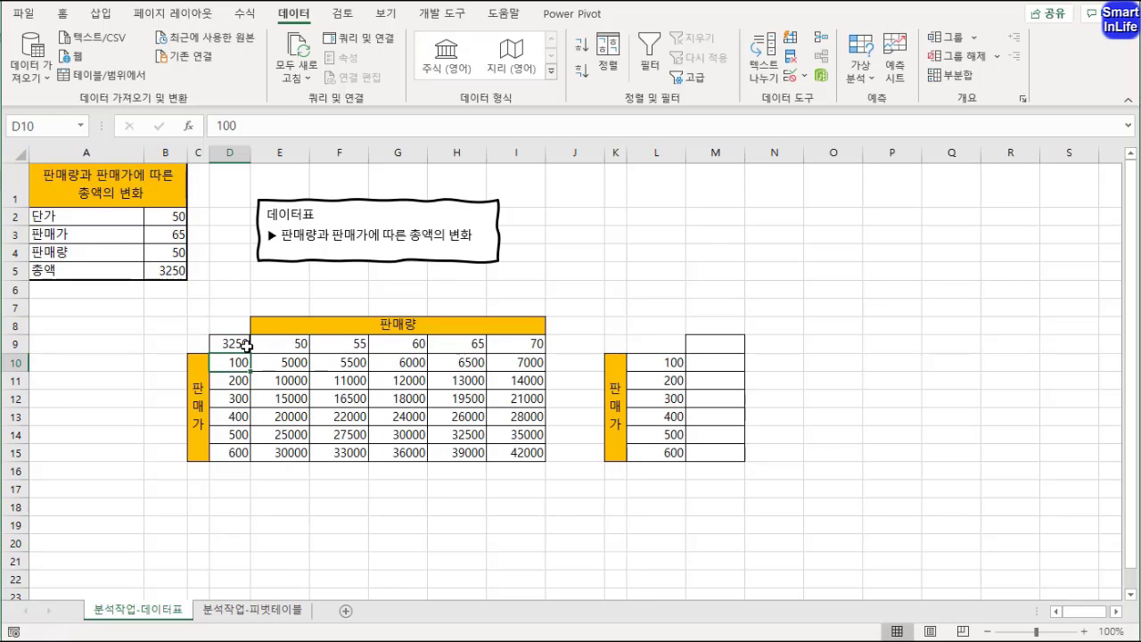
- Replace the formula in corner cell D9 with a link to the 총액 cell, =B5
{"action": "left_click", "coordinate": [244, 345]}
{"action": "type", "text": "="}
{"action": "left_click", "coordinate": [169, 272]}
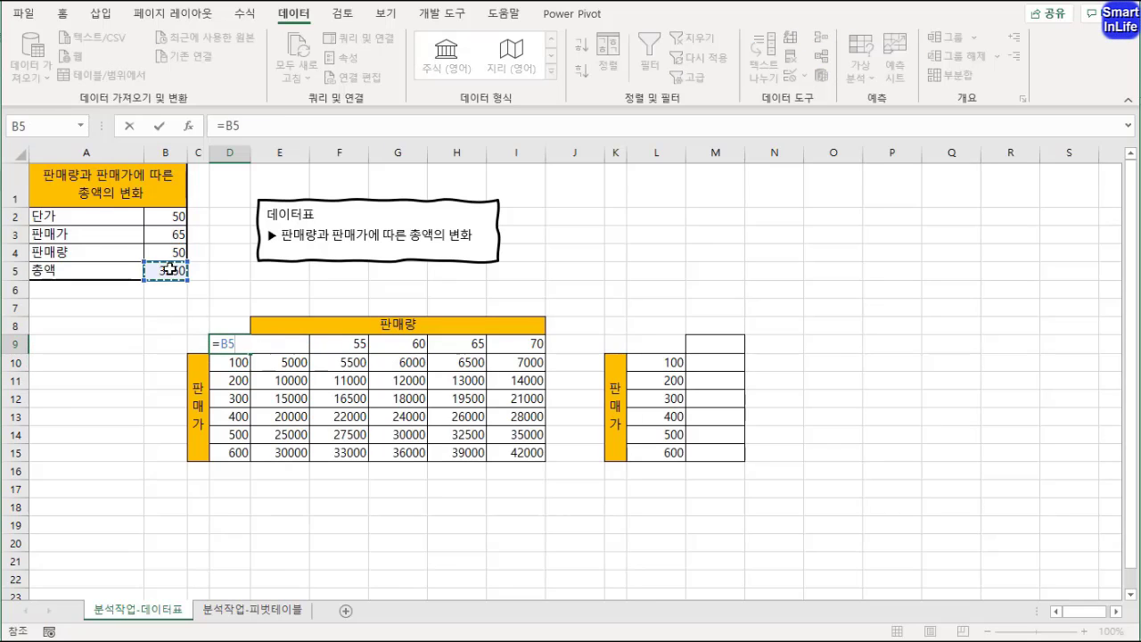
{"action": "key", "text": "Return"}
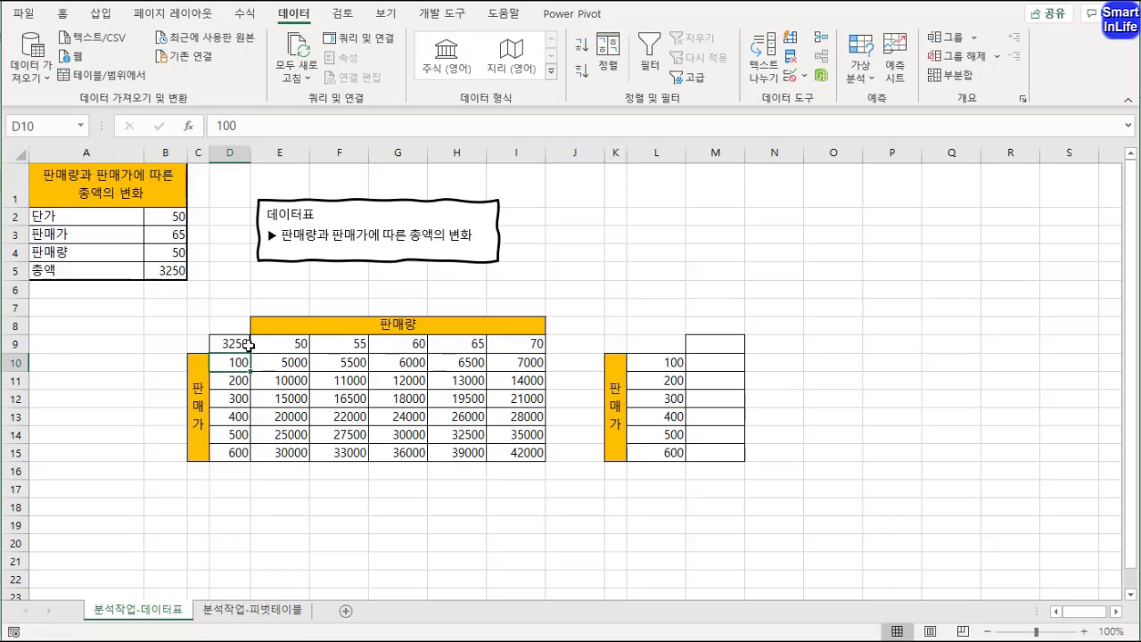
{"action": "left_click", "coordinate": [710, 348]}
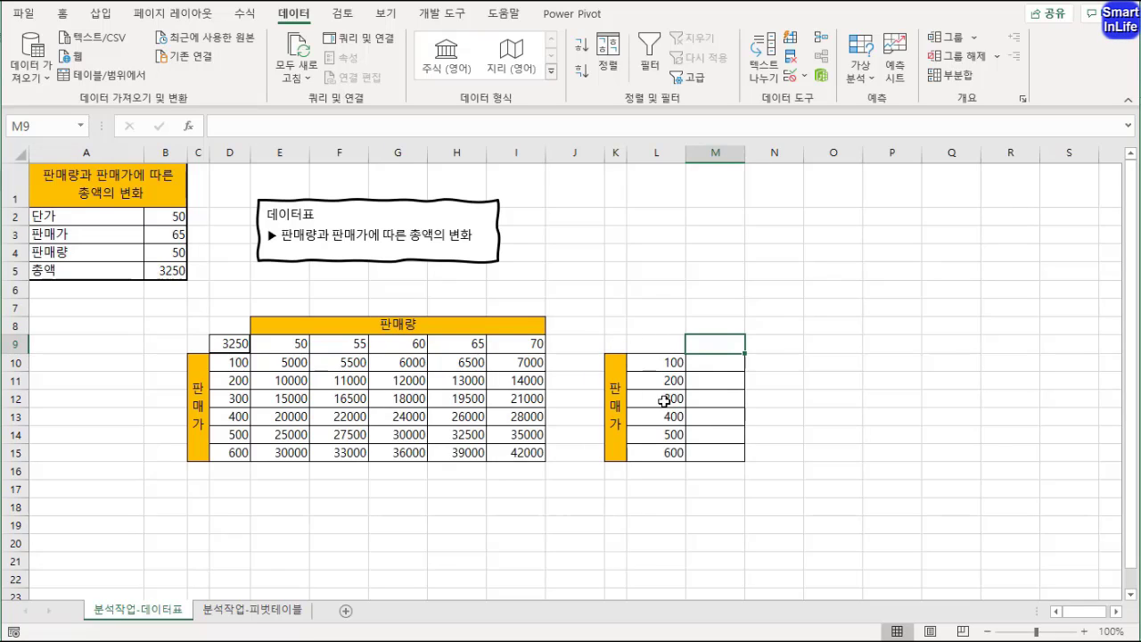
{"action": "left_click_drag", "start_coordinate": [669, 362], "coordinate": [704, 452]}
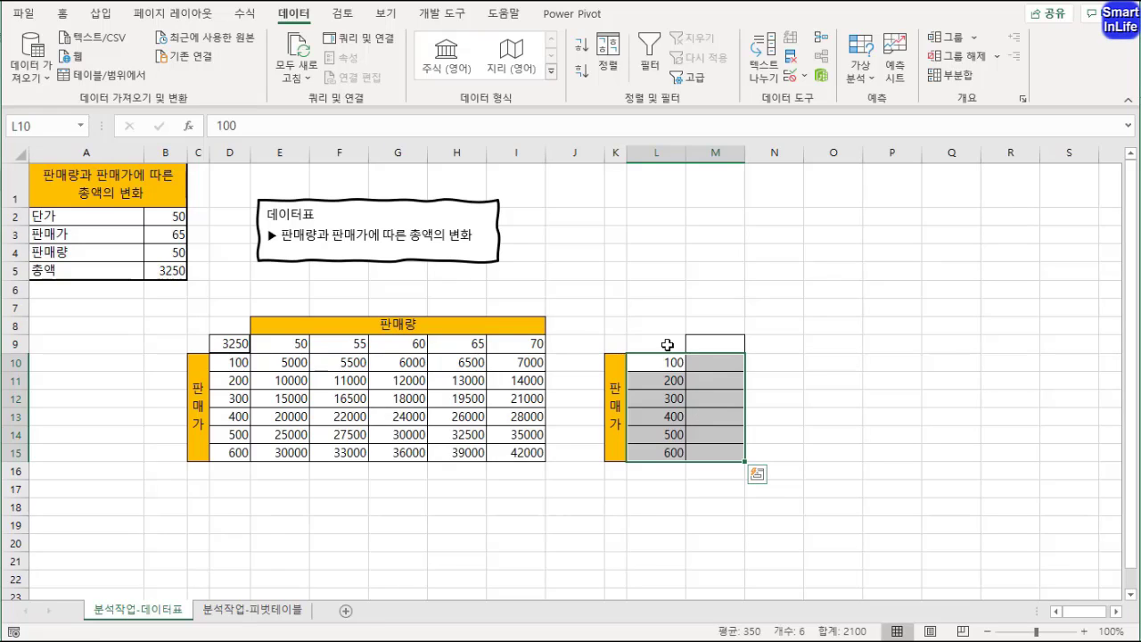
{"action": "left_click_drag", "start_coordinate": [664, 344], "coordinate": [728, 447]}
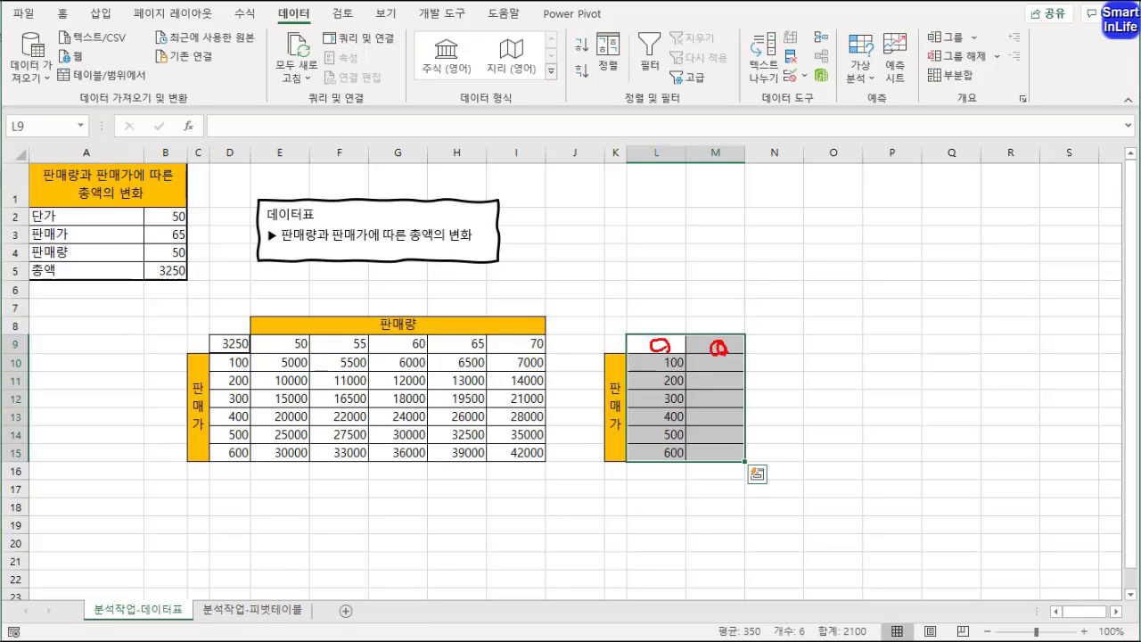
{"action": "left_click_drag", "start_coordinate": [717, 346], "coordinate": [712, 390]}
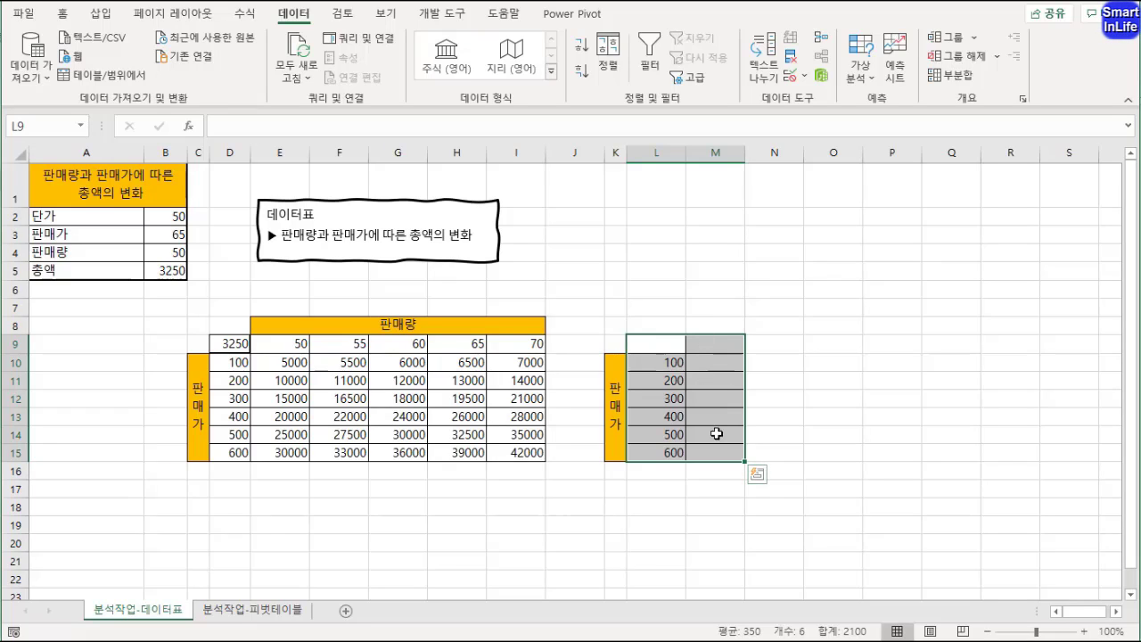
- Link cell M9 above the second table's empty result column to the 총액 cell with =B5
{"action": "left_click", "coordinate": [716, 347]}
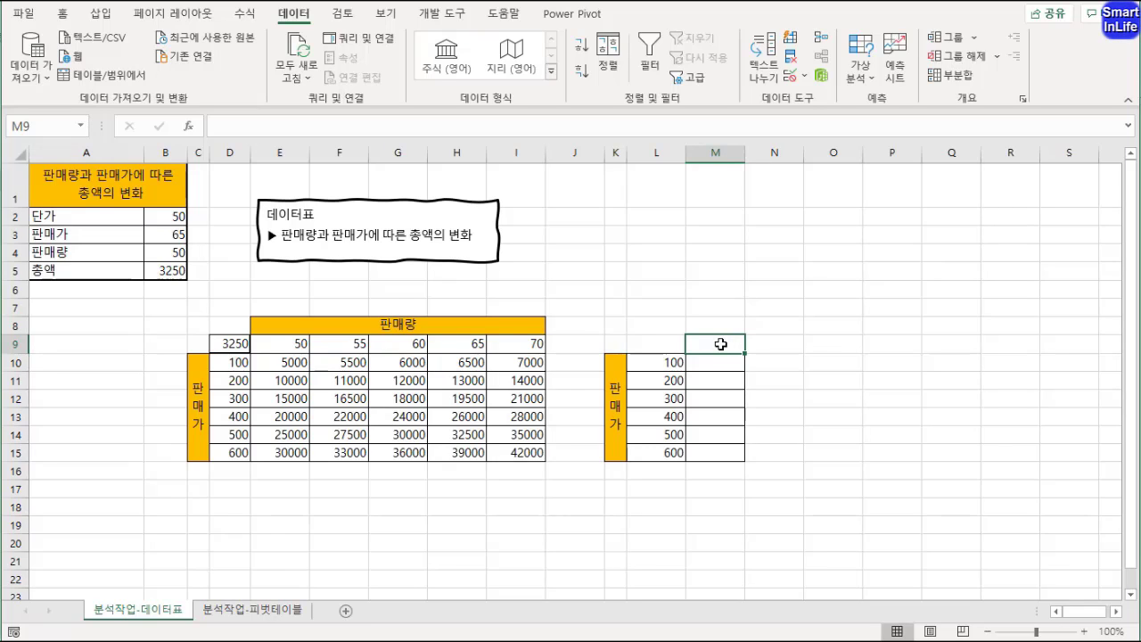
{"action": "type", "text": "="}
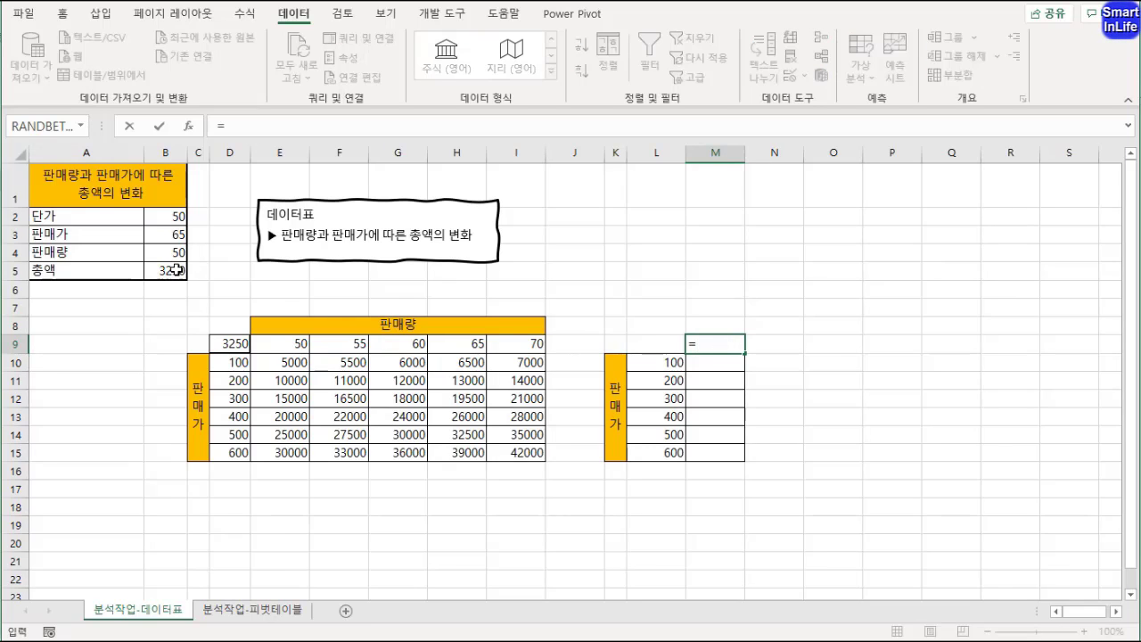
{"action": "left_click", "coordinate": [177, 269]}
{"action": "key", "text": "Return"}
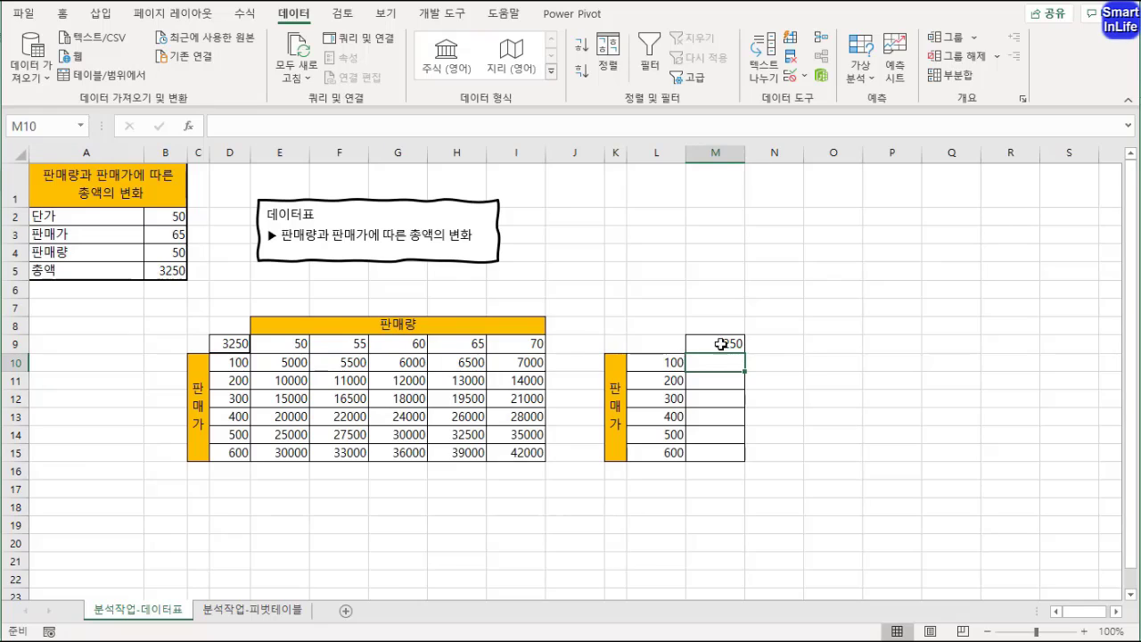
{"action": "left_click", "coordinate": [720, 343]}
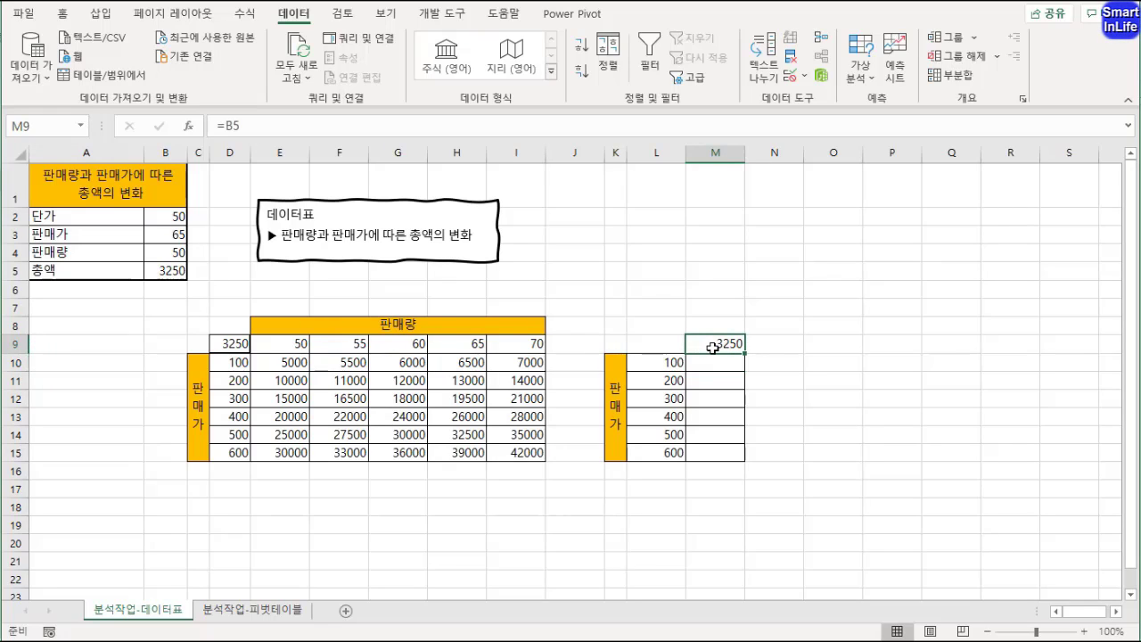
- Create a what-if data table on range L9:M15 using only the 판매가 value in B3 as the column input cell
{"action": "left_click_drag", "start_coordinate": [678, 345], "coordinate": [719, 457]}
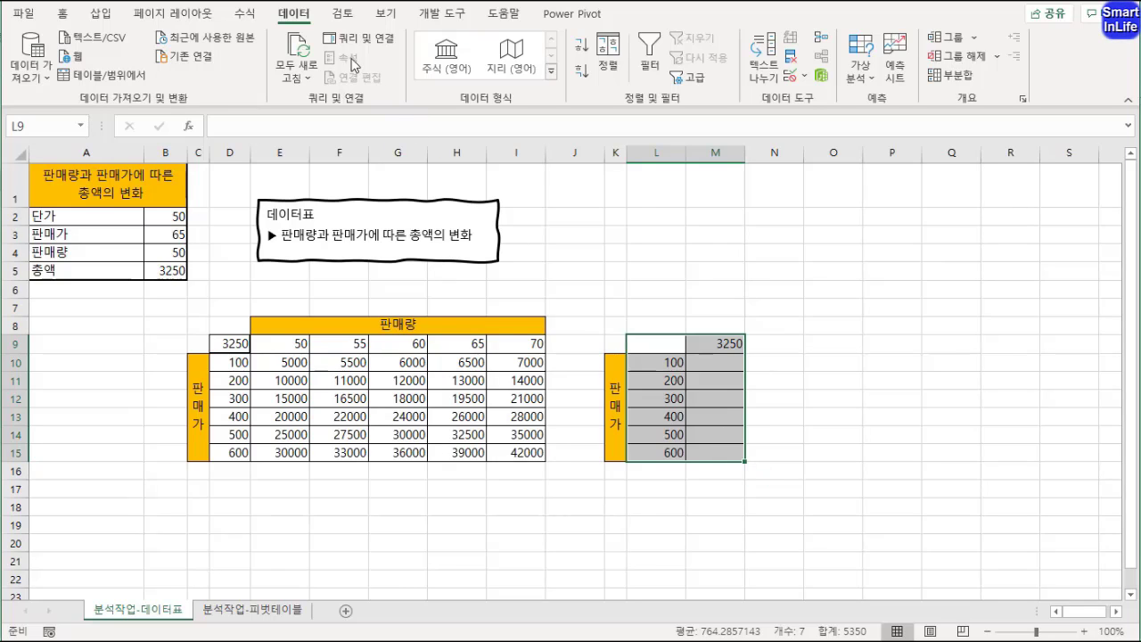
{"action": "left_click", "coordinate": [866, 80]}
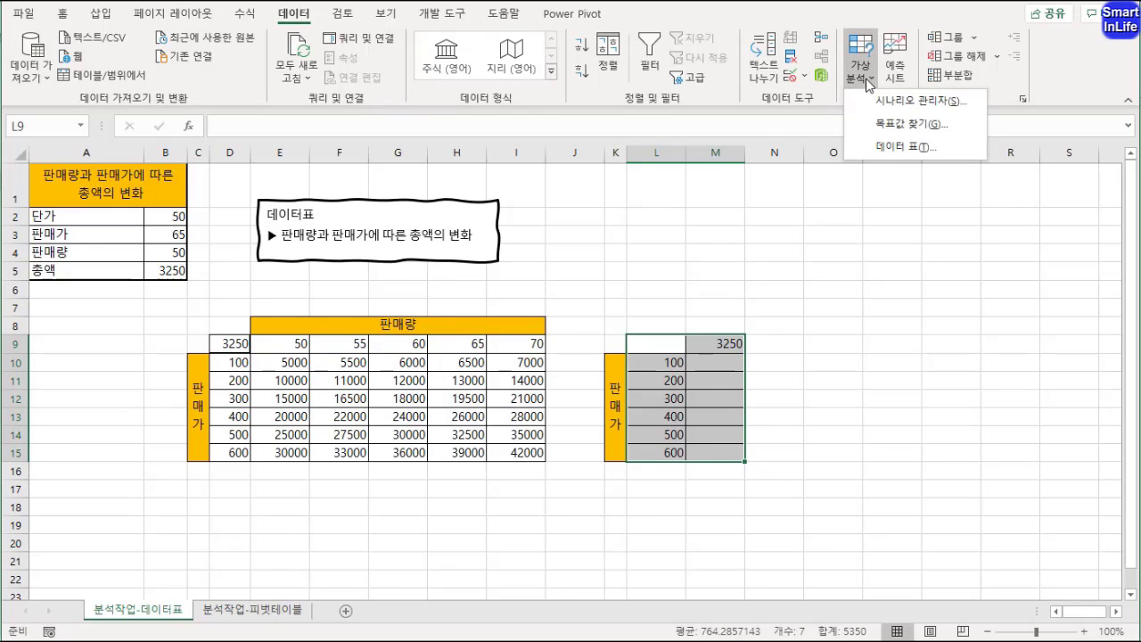
{"action": "left_click", "coordinate": [905, 146]}
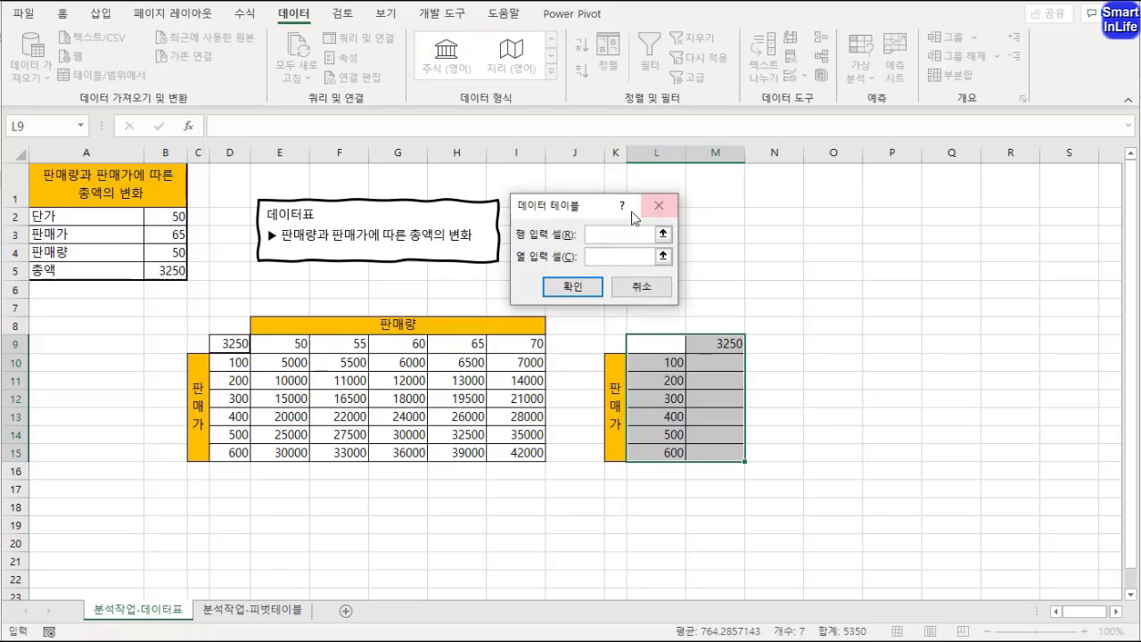
{"action": "left_click_drag", "start_coordinate": [594, 214], "coordinate": [646, 200]}
{"action": "mouse_move", "coordinate": [683, 348]}
{"action": "left_mouse_down"}
{"action": "mouse_move", "coordinate": [636, 427]}
{"action": "mouse_move", "coordinate": [697, 362]}
{"action": "left_mouse_up"}
{"action": "left_click_drag", "start_coordinate": [618, 438], "coordinate": [635, 405]}
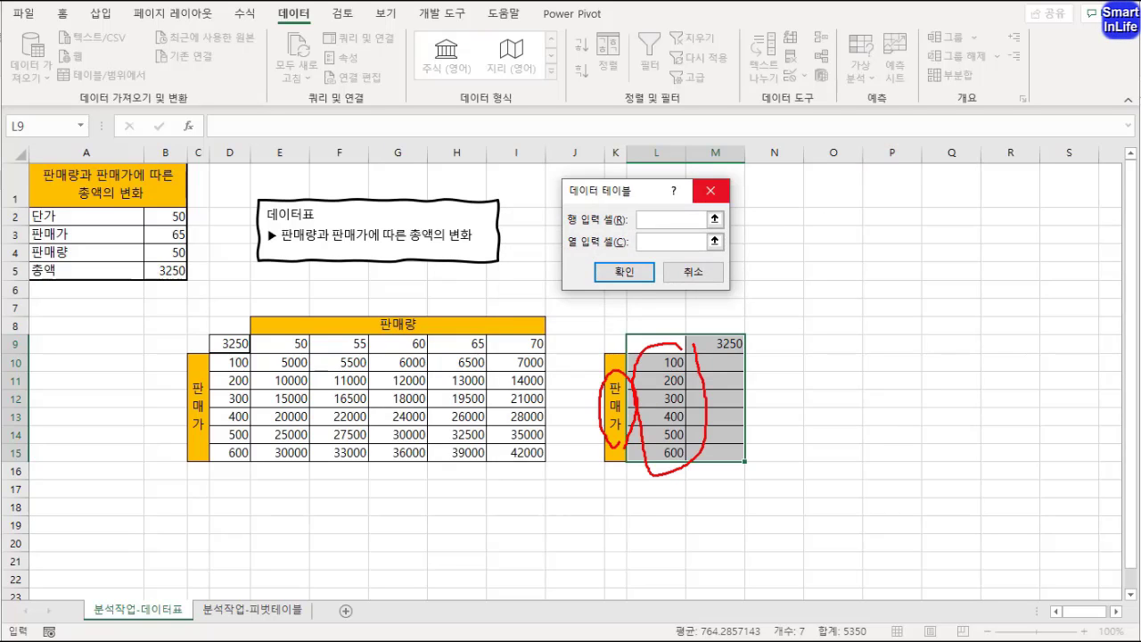
{"action": "mouse_move", "coordinate": [560, 250]}
{"action": "left_mouse_down"}
{"action": "mouse_move", "coordinate": [735, 256]}
{"action": "mouse_move", "coordinate": [638, 234]}
{"action": "mouse_move", "coordinate": [554, 255]}
{"action": "mouse_move", "coordinate": [590, 246]}
{"action": "left_mouse_up"}
{"action": "key", "text": "Escape"}
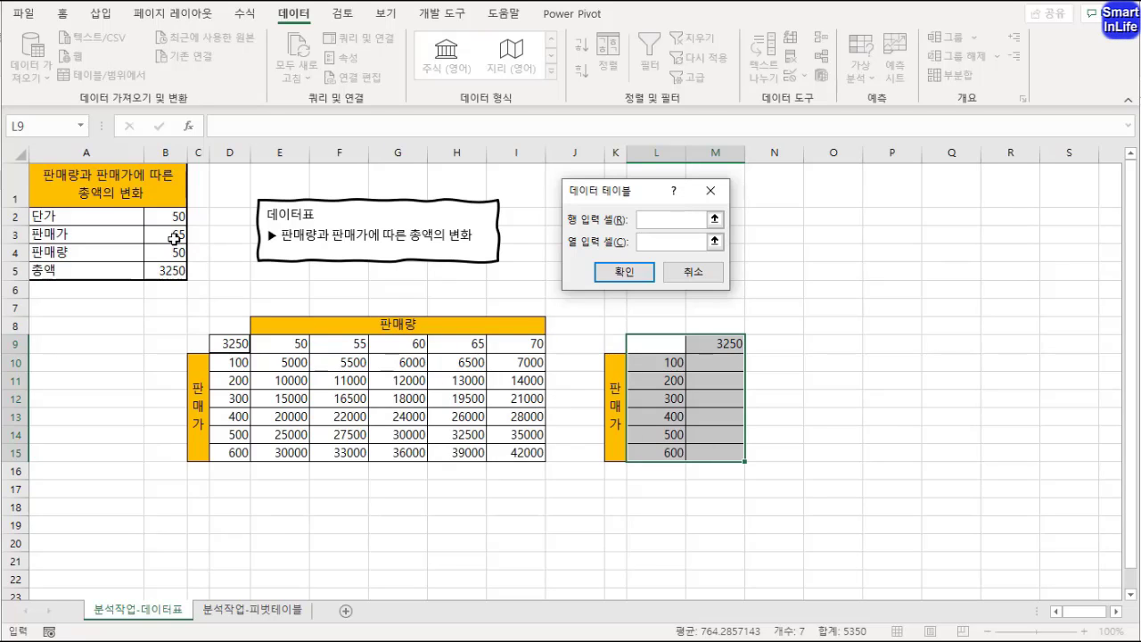
{"action": "left_click", "coordinate": [169, 234]}
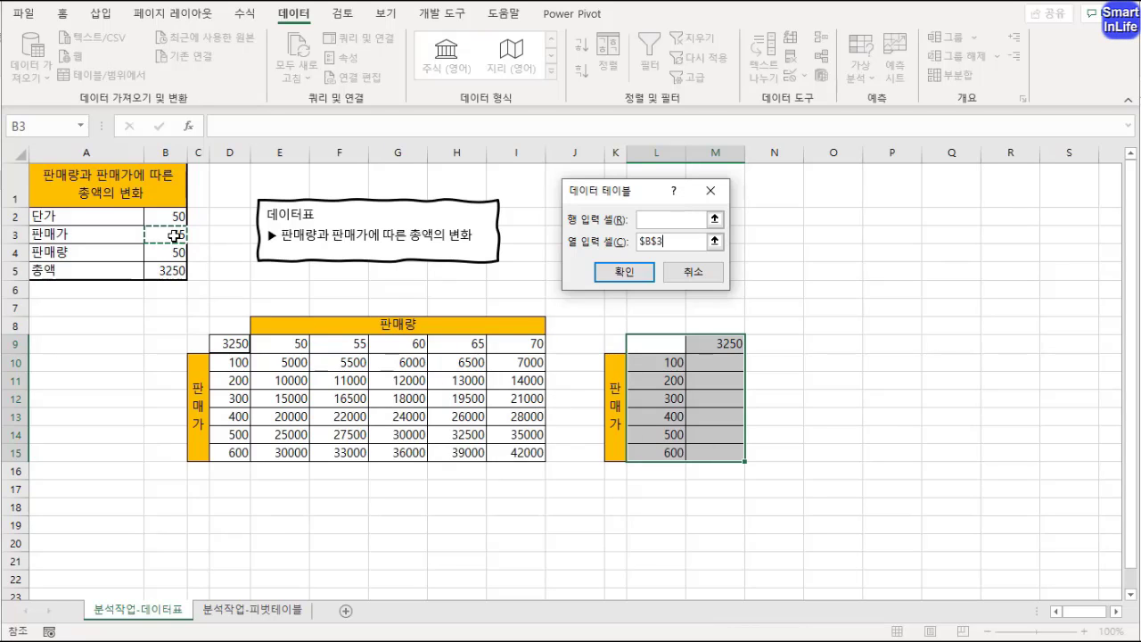
{"action": "left_click", "coordinate": [622, 271]}
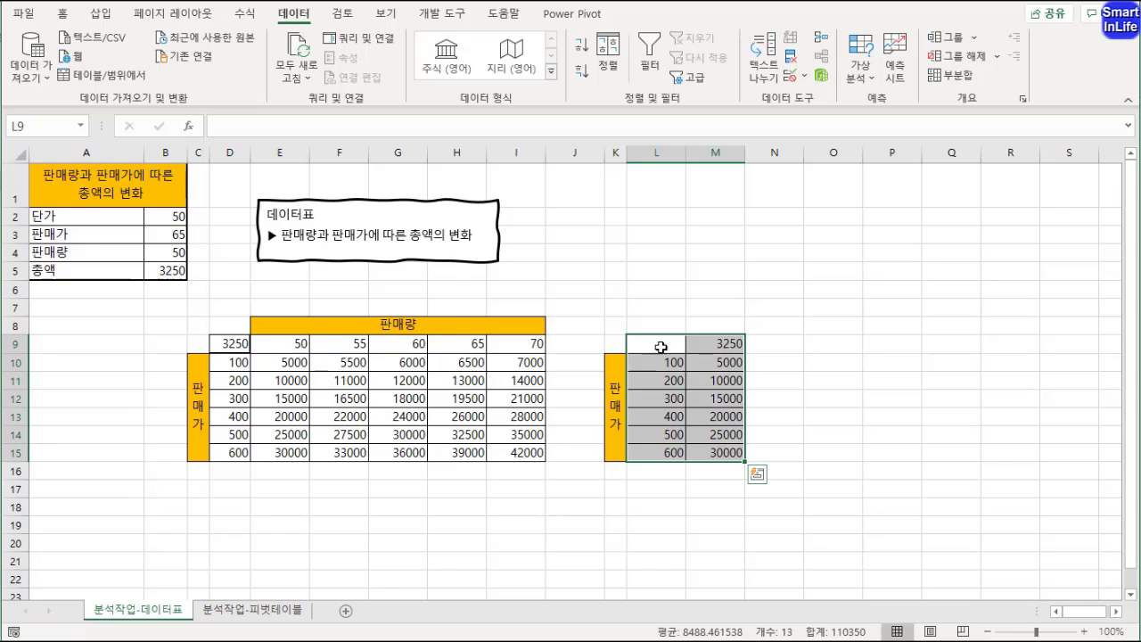
{"action": "left_click_drag", "start_coordinate": [662, 344], "coordinate": [718, 448]}
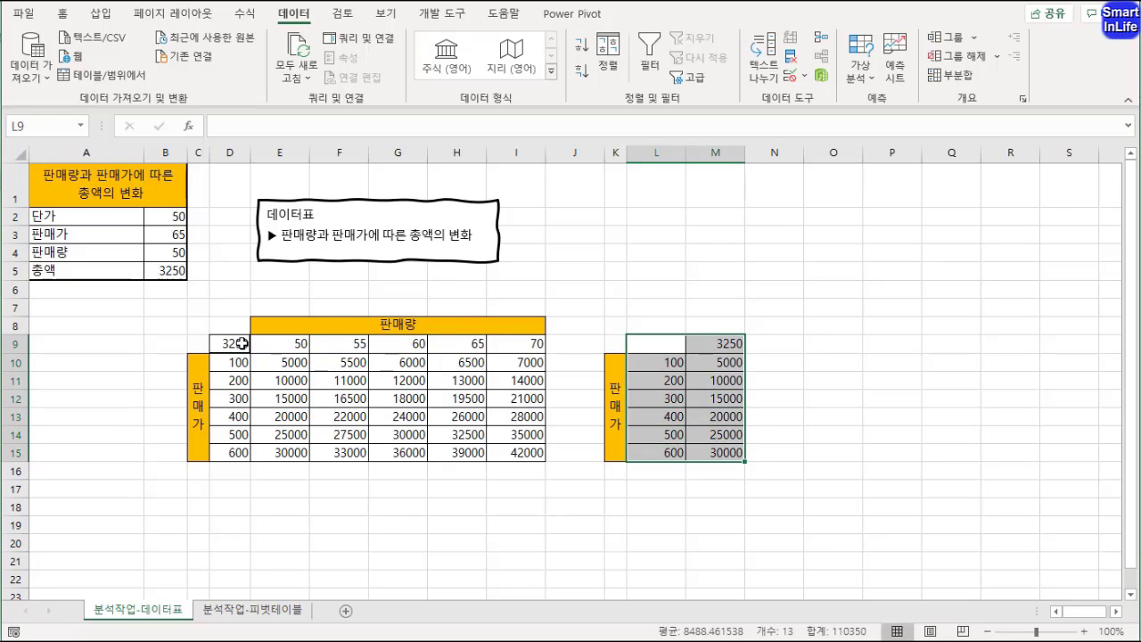
{"action": "left_click_drag", "start_coordinate": [233, 344], "coordinate": [525, 454]}
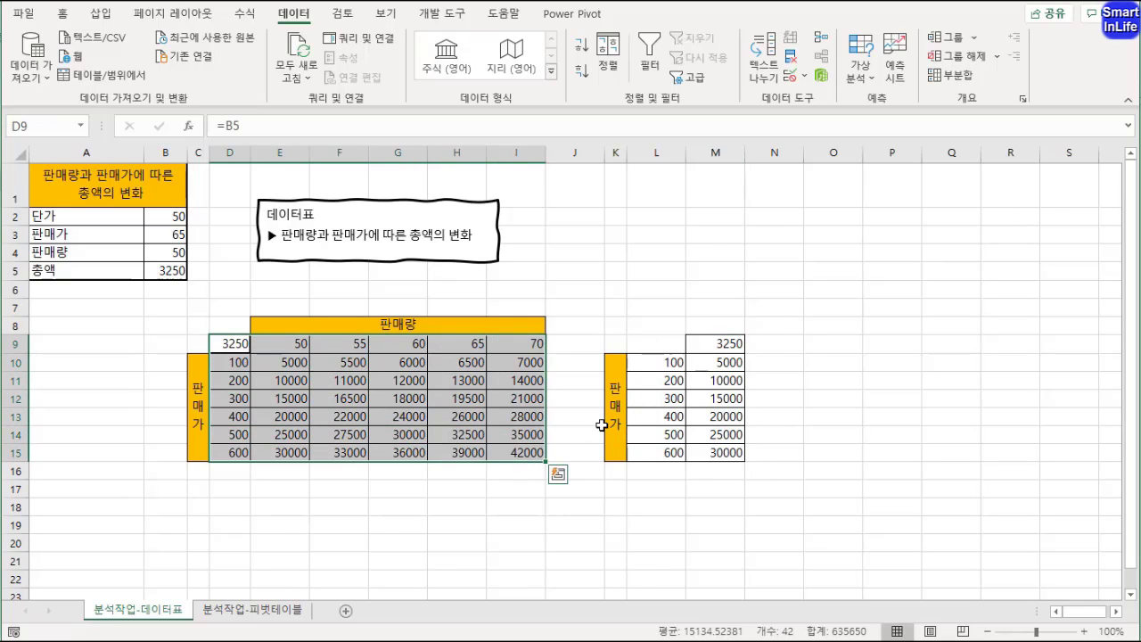
{"action": "left_click", "coordinate": [578, 400]}
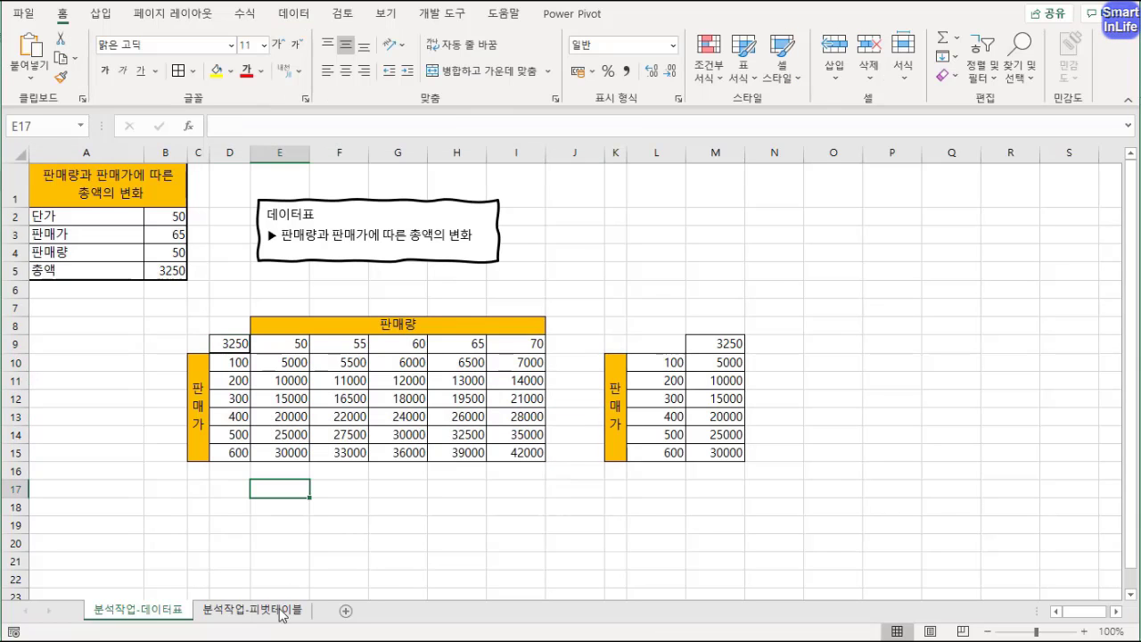
- On the 분석작업-피벗테이블 sheet, start a pivot table from the data range A3:H14, leaving out the 합계 row
{"action": "left_click", "coordinate": [280, 612]}
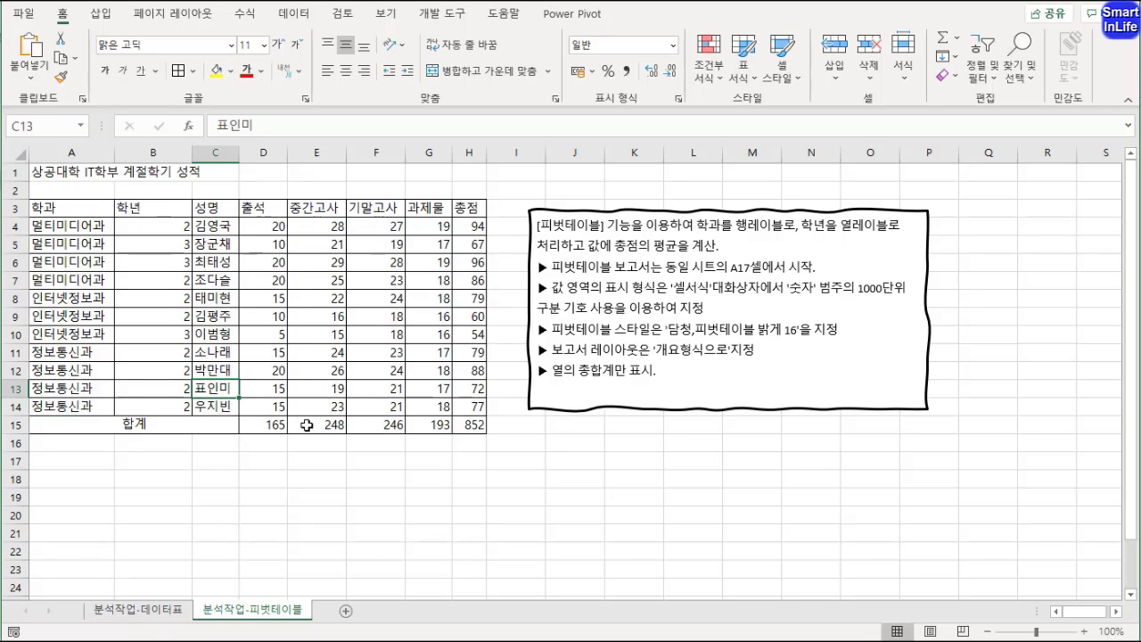
{"action": "left_click", "coordinate": [89, 208]}
{"action": "left_click", "coordinate": [101, 14]}
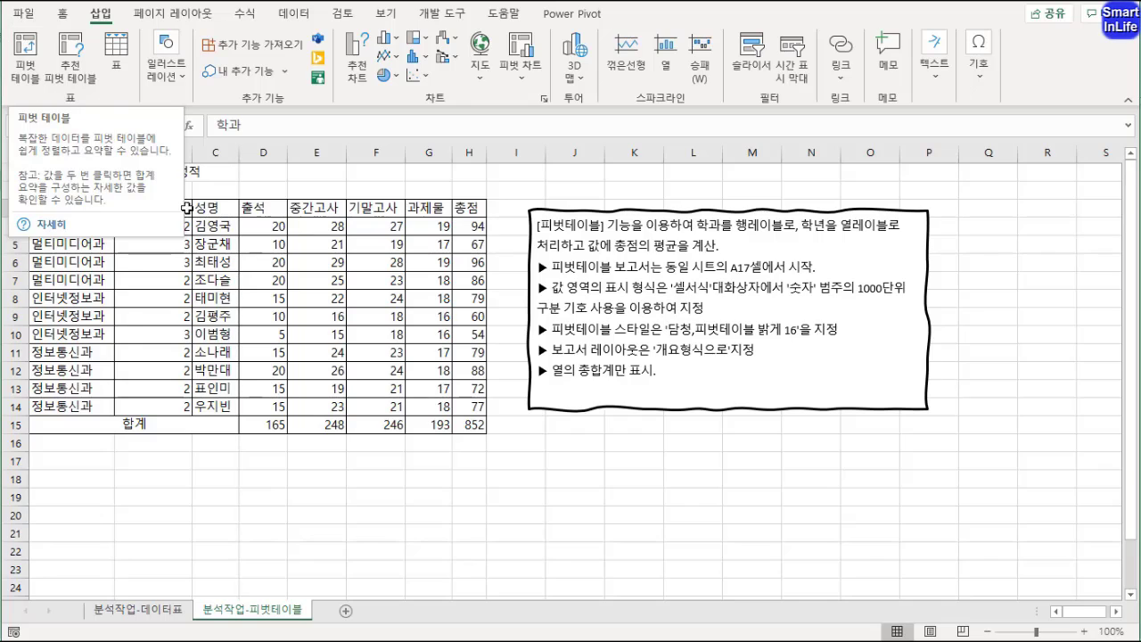
{"action": "left_click", "coordinate": [196, 276]}
{"action": "left_click_drag", "start_coordinate": [110, 420], "coordinate": [470, 425]}
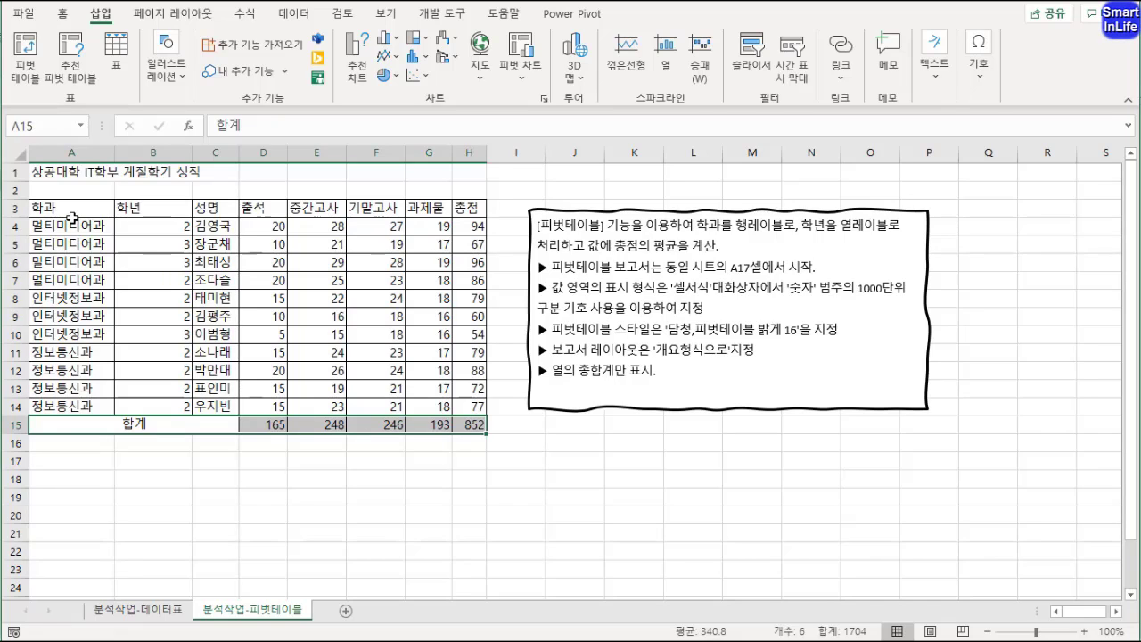
{"action": "left_click_drag", "start_coordinate": [87, 210], "coordinate": [201, 208]}
{"action": "left_click_drag", "start_coordinate": [316, 249], "coordinate": [463, 404]}
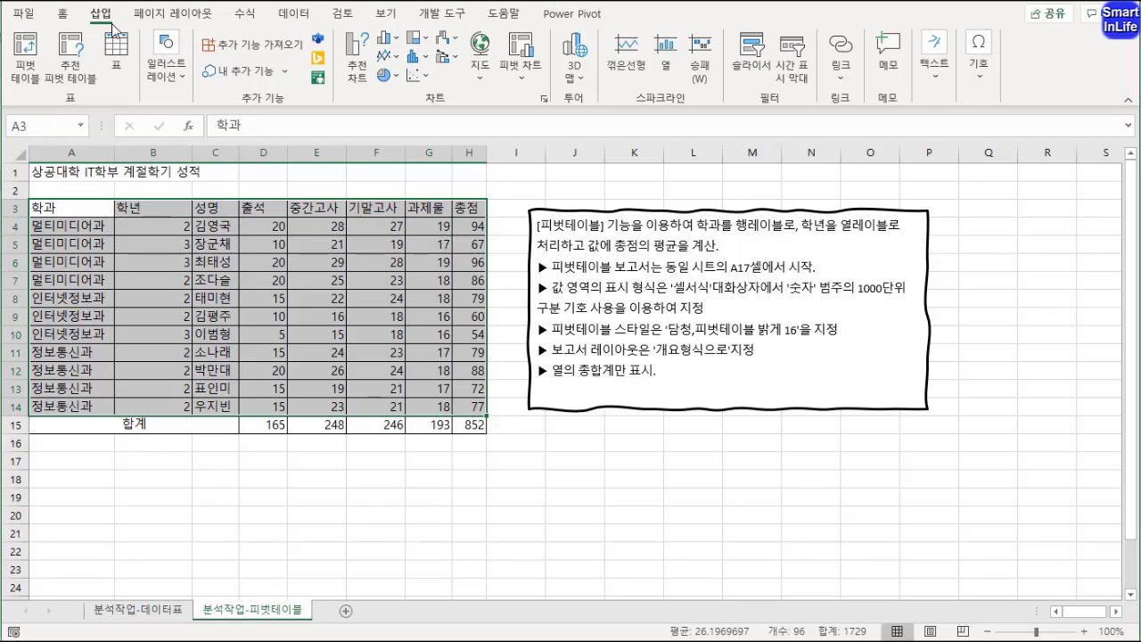
{"action": "left_click", "coordinate": [29, 77]}
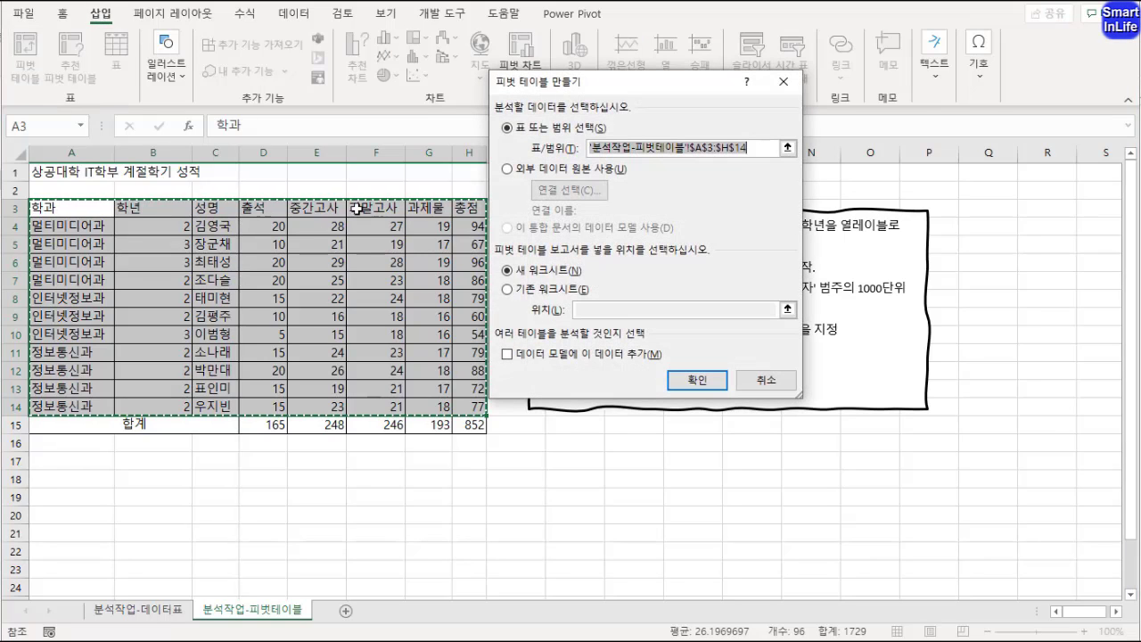
{"action": "left_click_drag", "start_coordinate": [605, 89], "coordinate": [668, 146]}
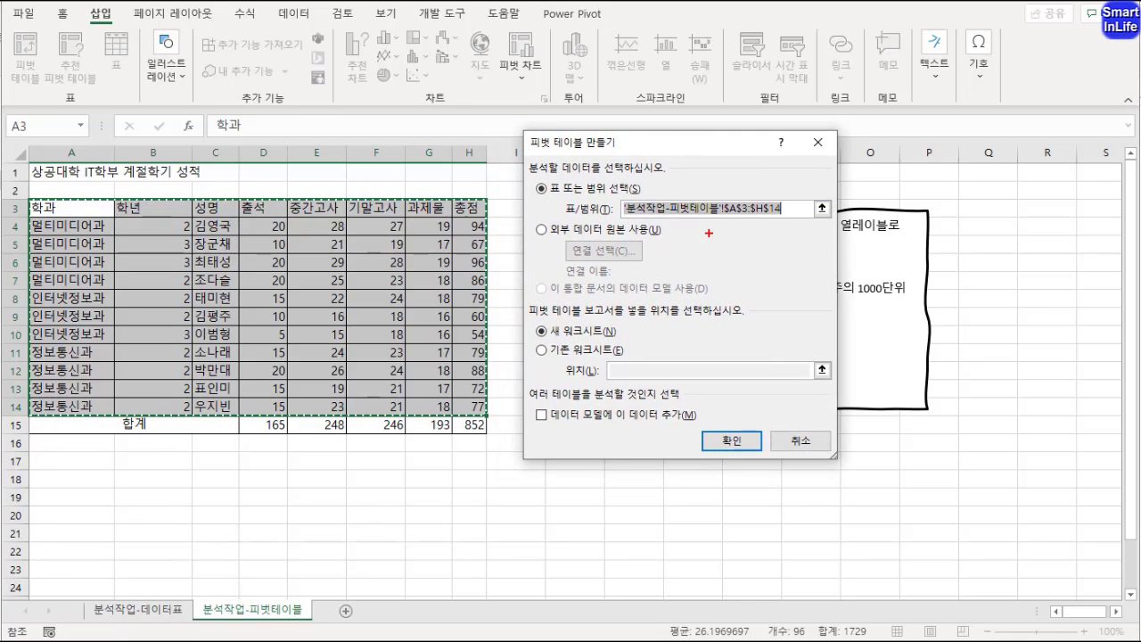
{"action": "mouse_move", "coordinate": [708, 236]}
{"action": "left_mouse_down"}
{"action": "mouse_move", "coordinate": [717, 189]}
{"action": "mouse_move", "coordinate": [668, 250]}
{"action": "left_mouse_up"}
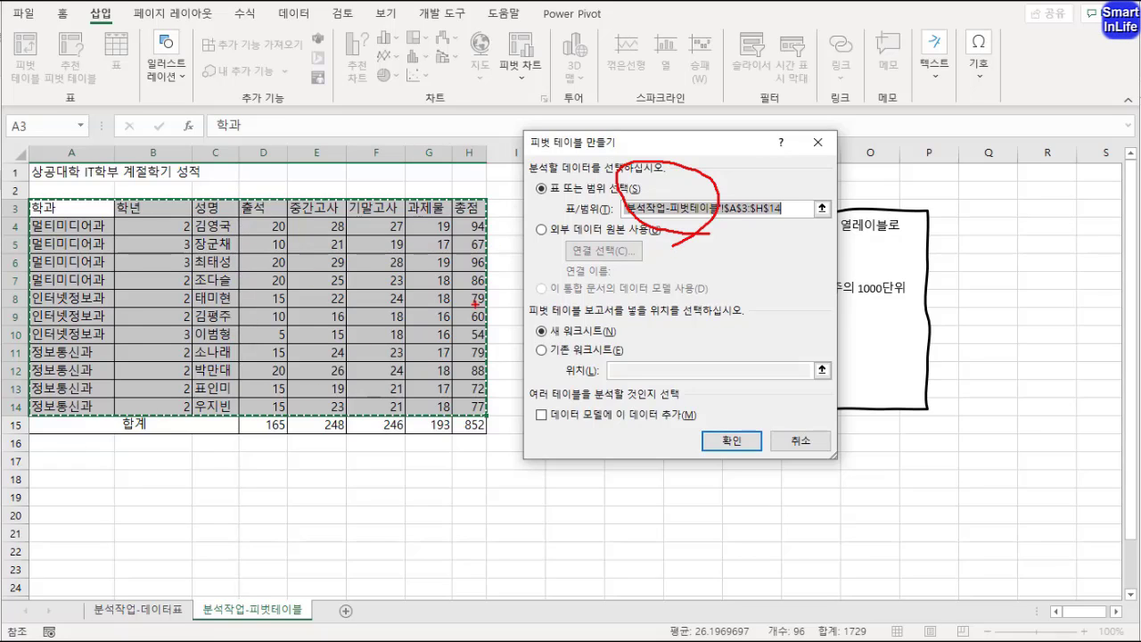
{"action": "mouse_move", "coordinate": [539, 312]}
{"action": "left_mouse_down"}
{"action": "mouse_move", "coordinate": [503, 239]}
{"action": "mouse_move", "coordinate": [567, 163]}
{"action": "mouse_move", "coordinate": [540, 332]}
{"action": "mouse_move", "coordinate": [543, 426]}
{"action": "left_mouse_up"}
{"action": "key", "text": "Escape"}
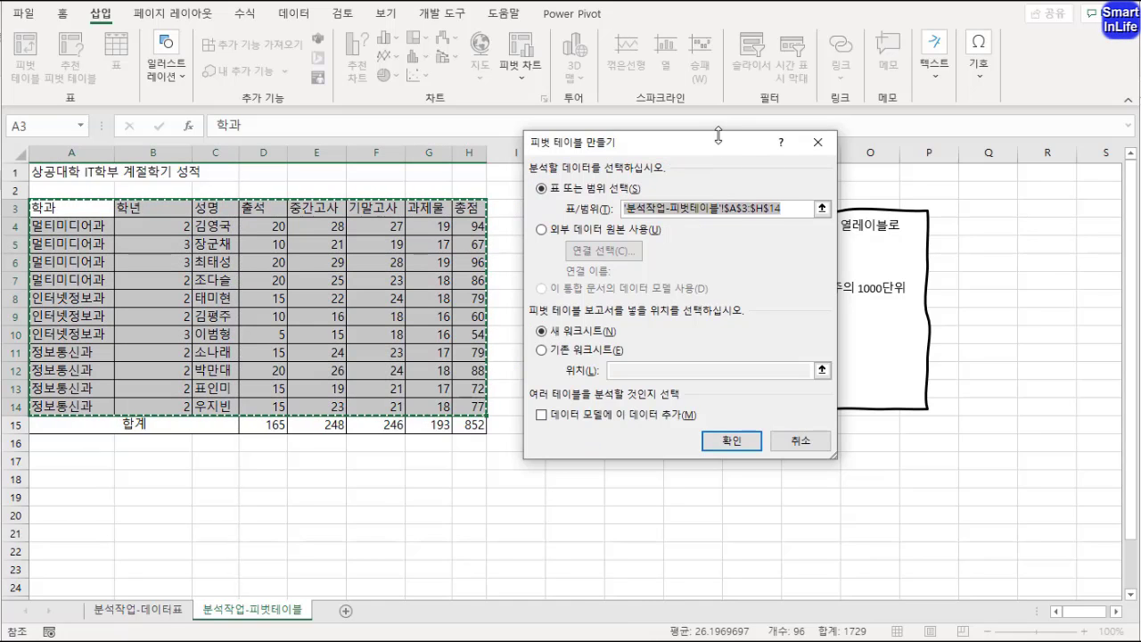
- Place the pivot table report on the existing worksheet starting at cell A17 and create it
{"action": "left_click_drag", "start_coordinate": [630, 145], "coordinate": [288, 90]}
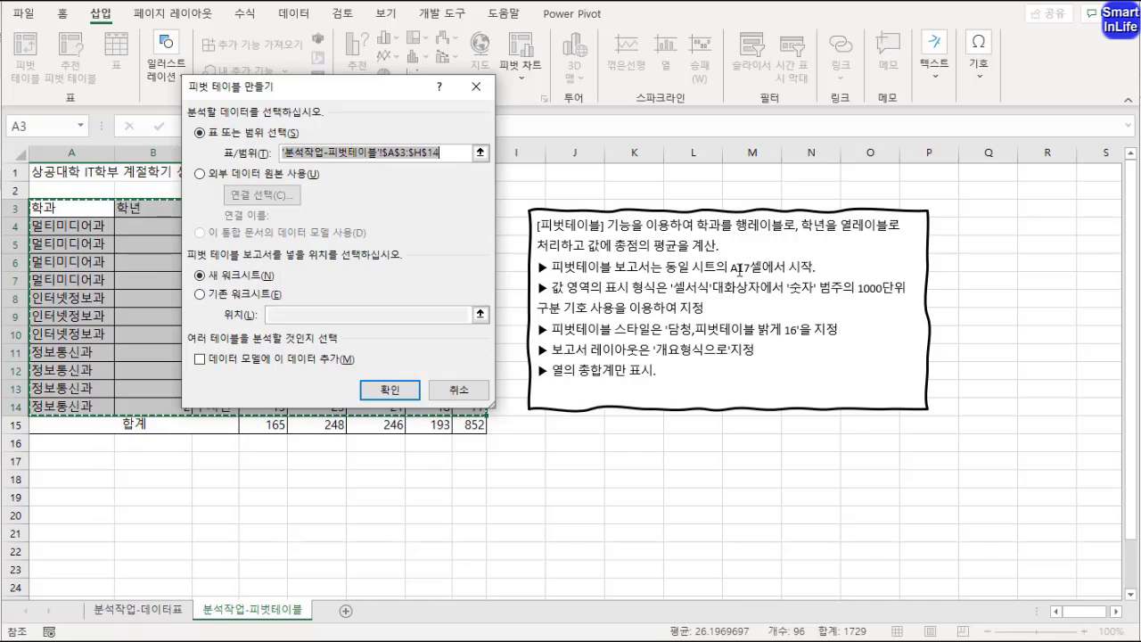
{"action": "left_click", "coordinate": [245, 294]}
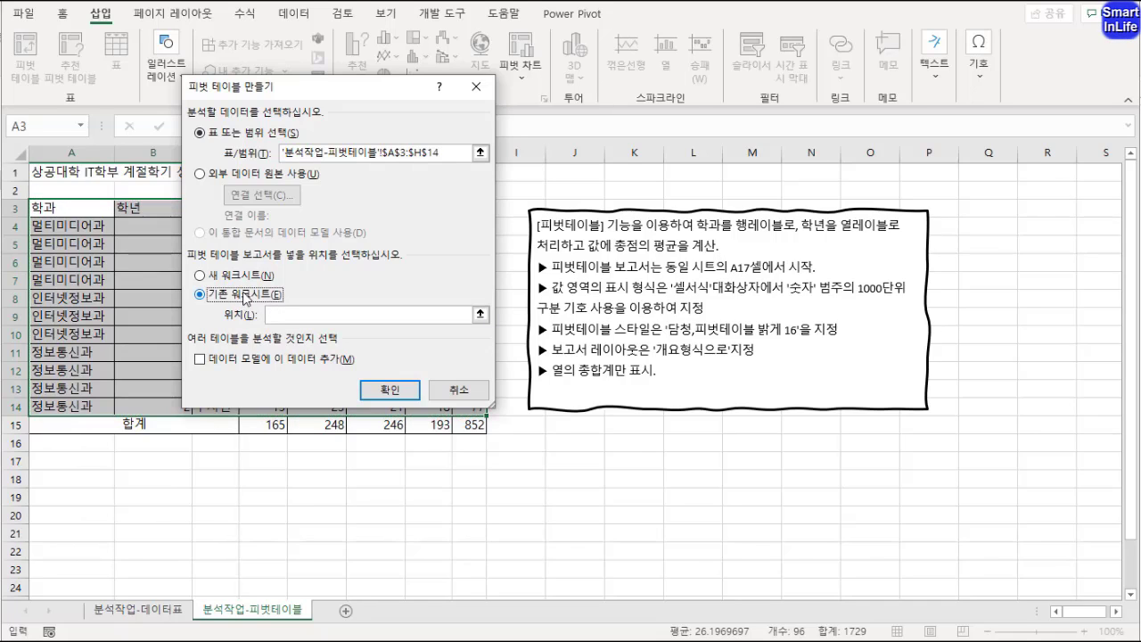
{"action": "left_click", "coordinate": [284, 315]}
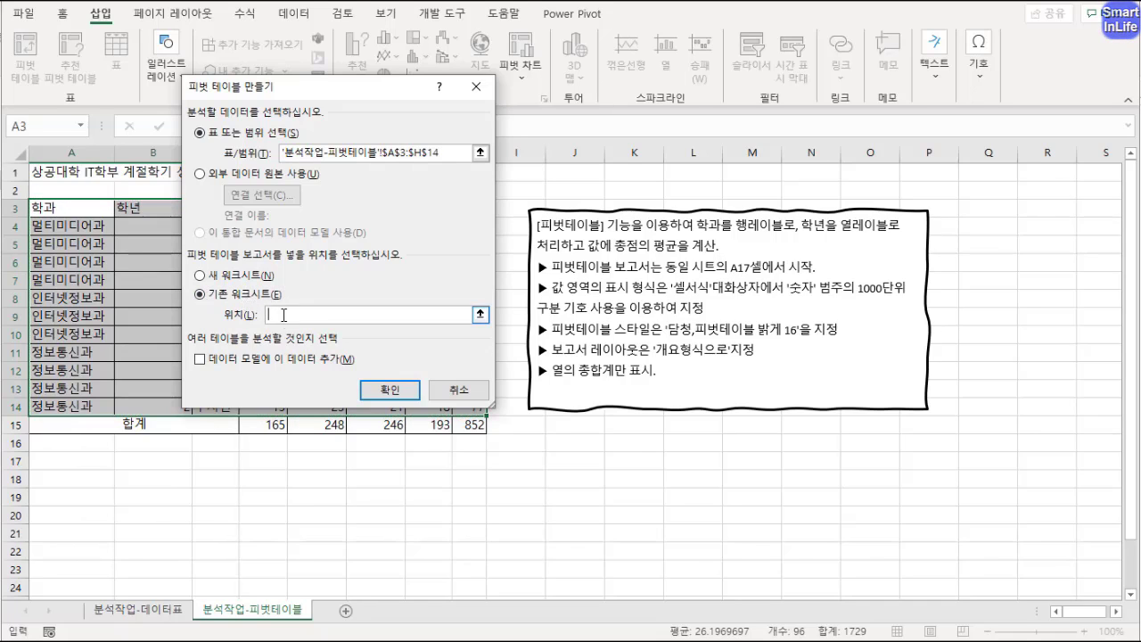
{"action": "left_click", "coordinate": [54, 459]}
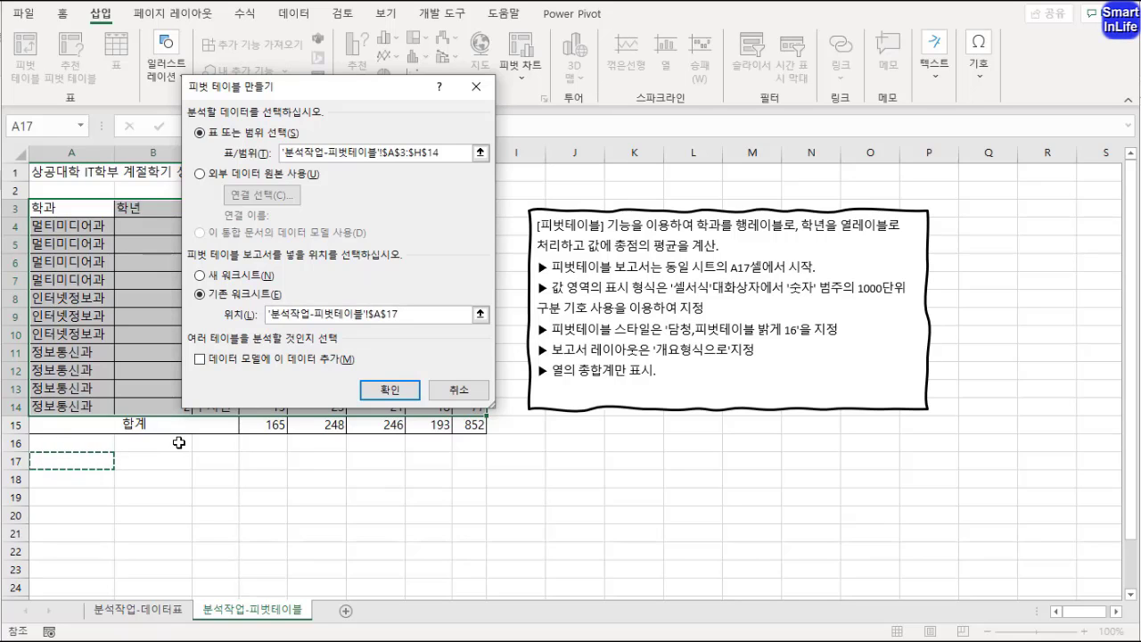
{"action": "left_click", "coordinate": [380, 388]}
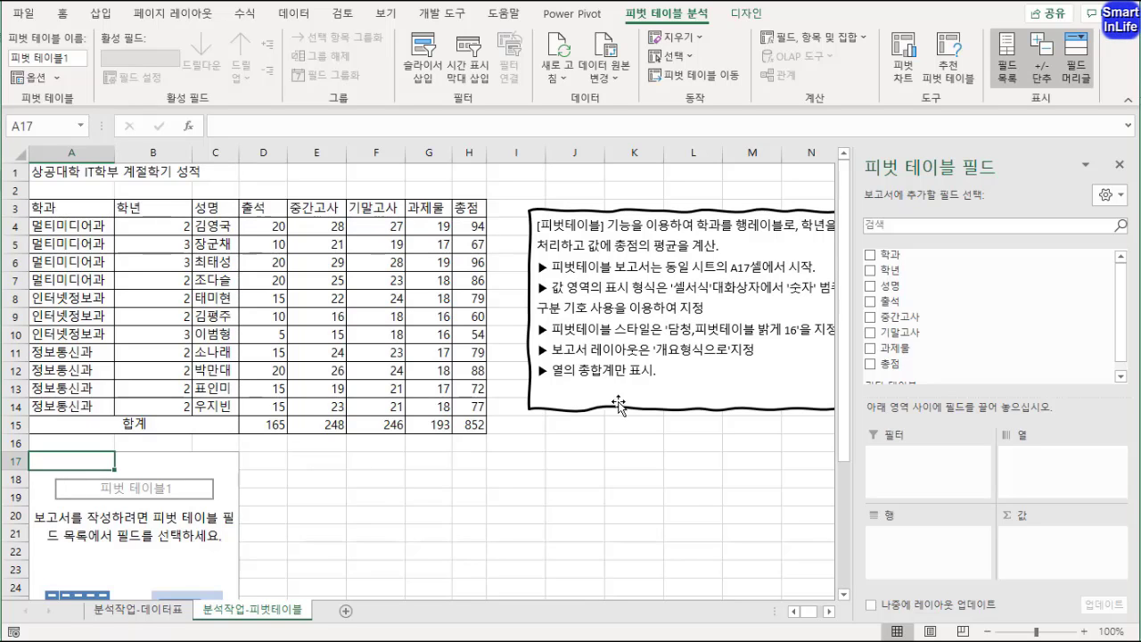
- Move the instruction text box over columns F to M, clear of the field list, and select a cell inside the empty pivot table
{"action": "left_click_drag", "start_coordinate": [618, 408], "coordinate": [440, 396]}
{"action": "left_click", "coordinate": [214, 533]}
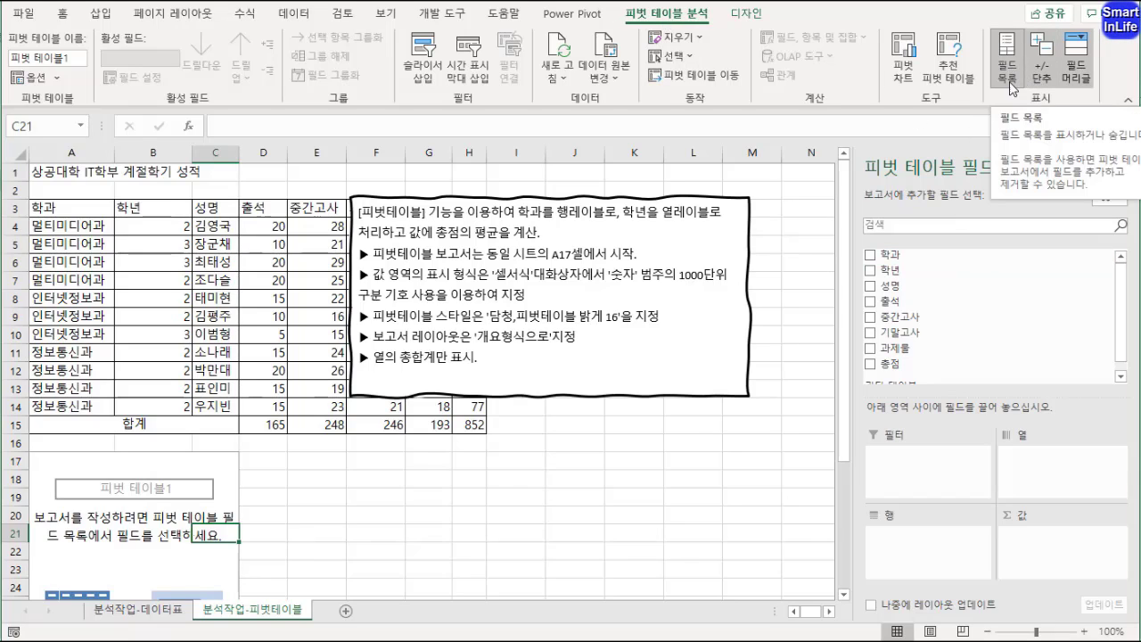
- Hide and redisplay the pivot table field list, and select a cell outside the report and one inside it again
{"action": "left_click", "coordinate": [1013, 52]}
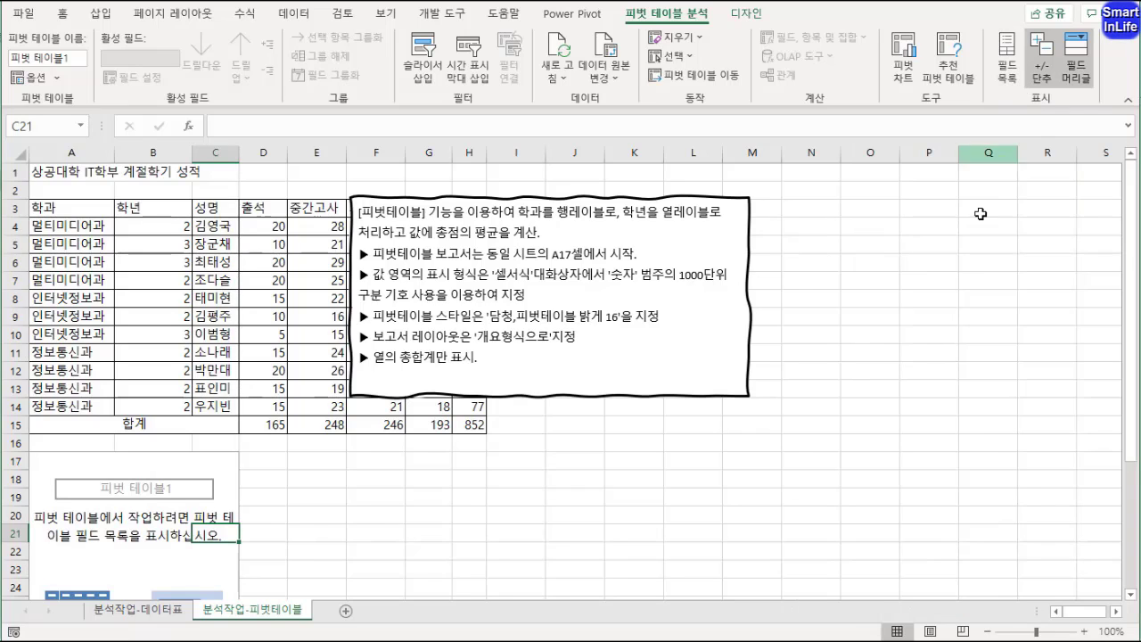
{"action": "left_click", "coordinate": [1008, 61]}
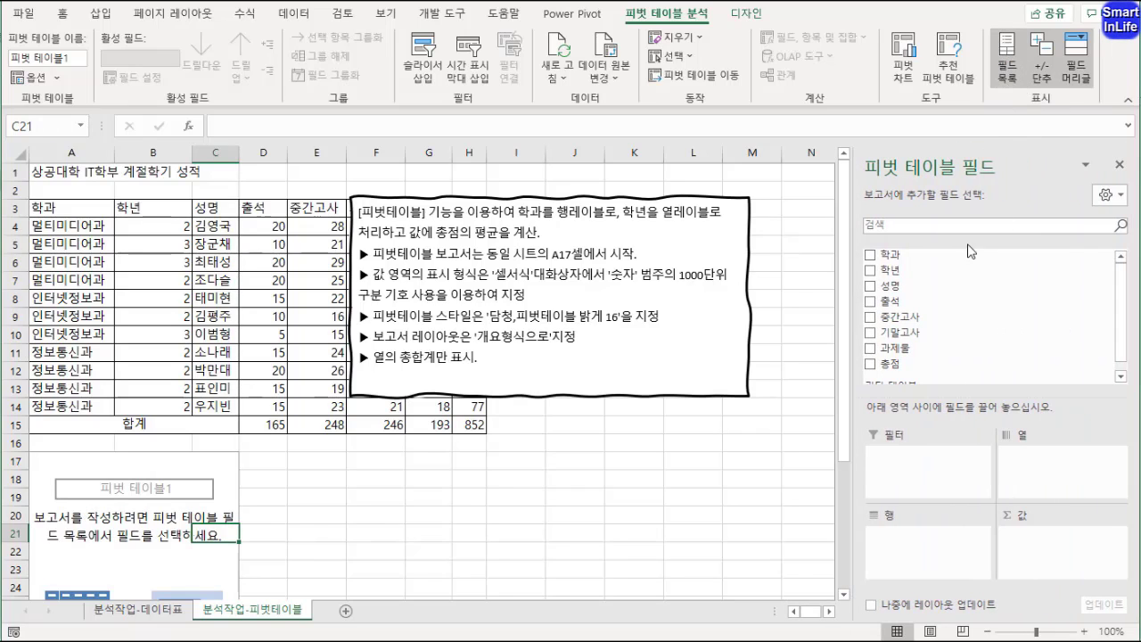
{"action": "left_click", "coordinate": [473, 458]}
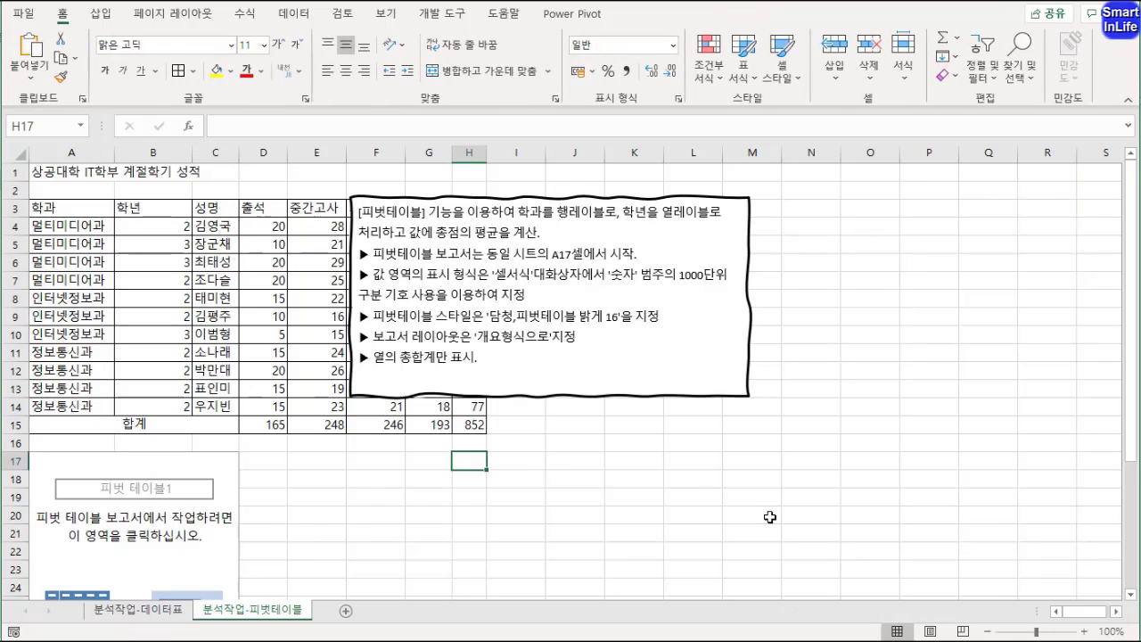
{"action": "left_click", "coordinate": [216, 472]}
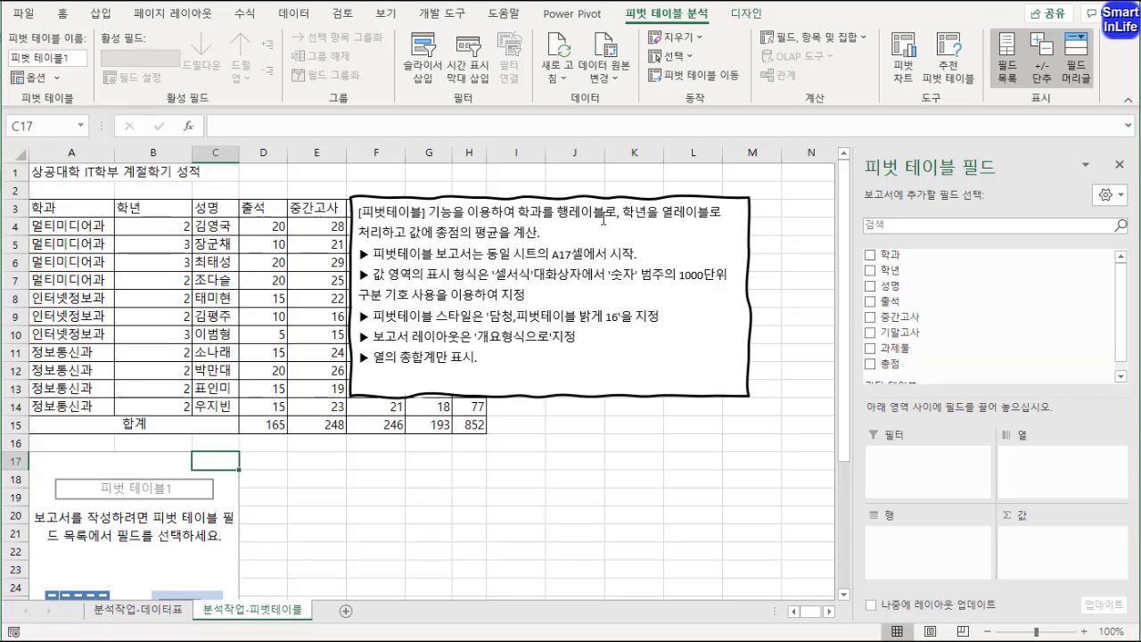
- Assign the 학과 field to the pivot table's row labels and the 학년 field to its column labels
{"action": "left_click_drag", "start_coordinate": [467, 212], "coordinate": [617, 213]}
{"action": "left_click", "coordinate": [138, 545]}
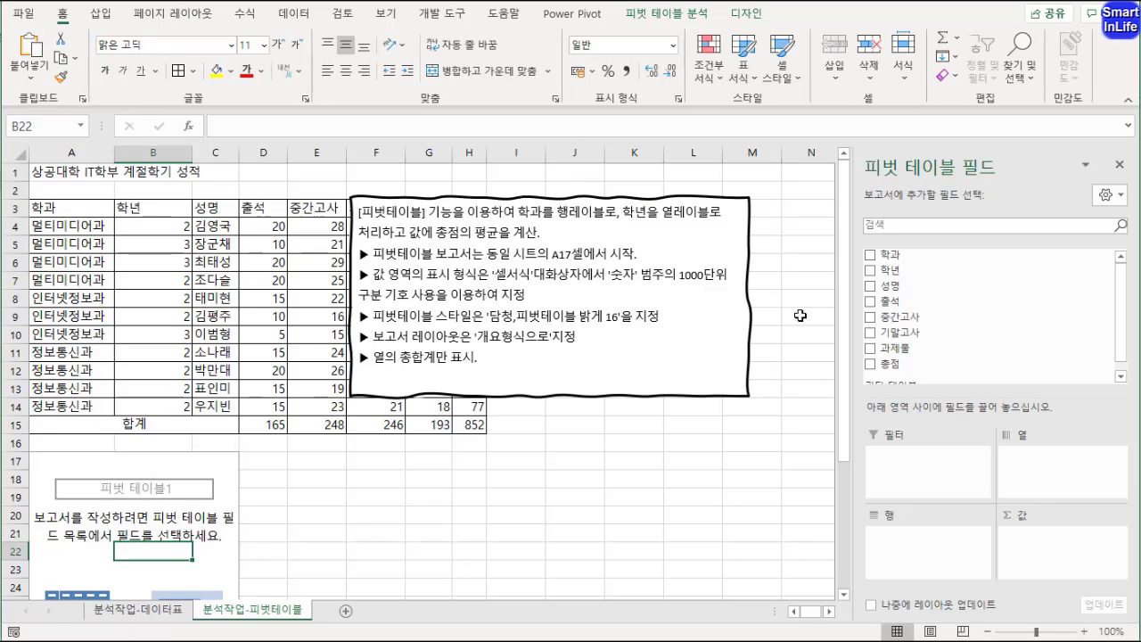
{"action": "left_click_drag", "start_coordinate": [887, 258], "coordinate": [925, 539]}
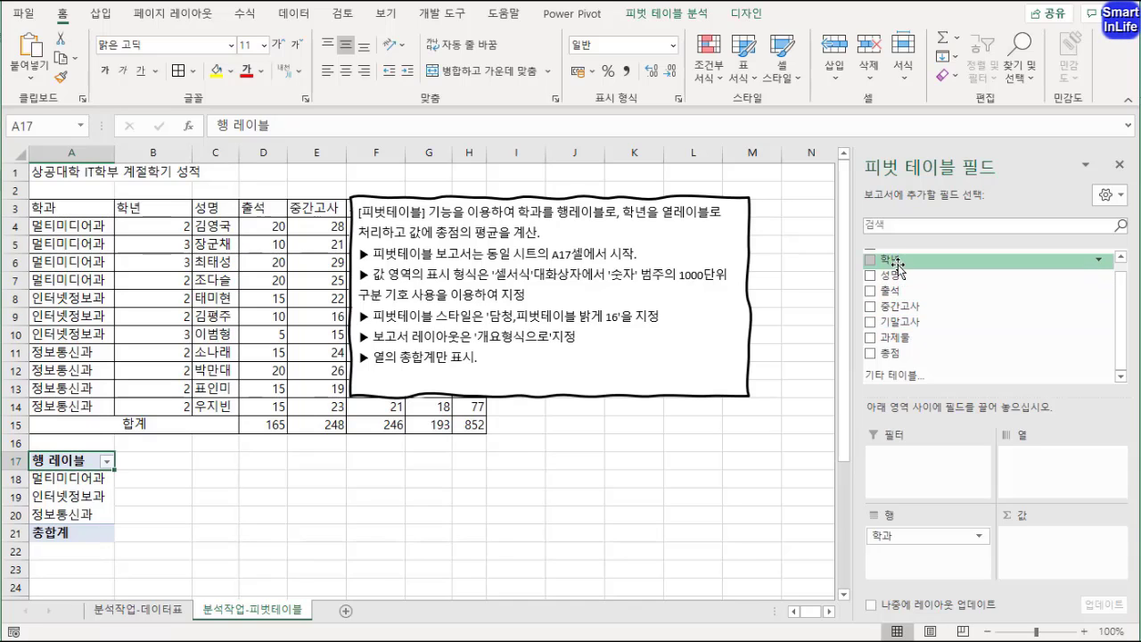
{"action": "left_click_drag", "start_coordinate": [892, 258], "coordinate": [1053, 463]}
{"action": "key", "text": "ctrl+2"}
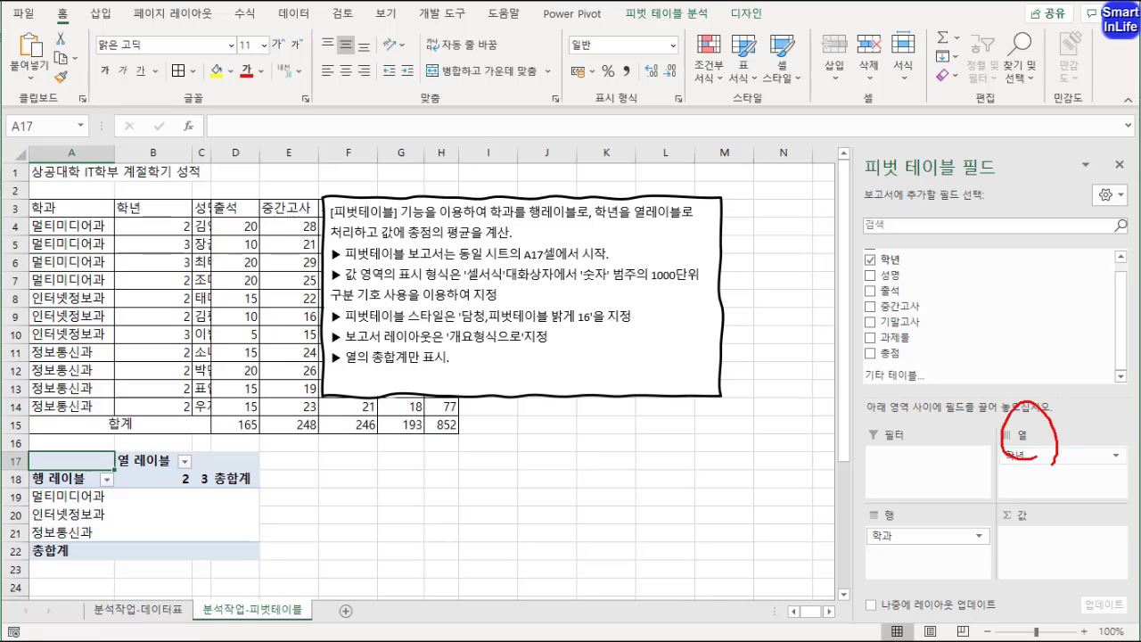
{"action": "left_click_drag", "start_coordinate": [921, 524], "coordinate": [927, 504]}
{"action": "left_click_drag", "start_coordinate": [1021, 532], "coordinate": [1021, 500]}
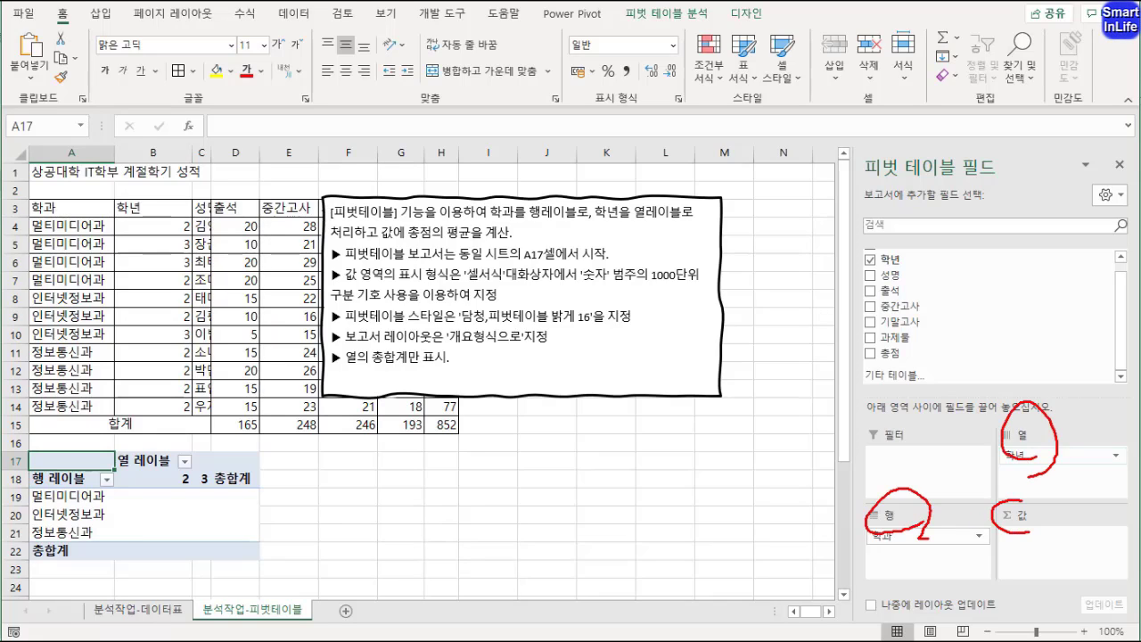
{"action": "key", "text": "Escape"}
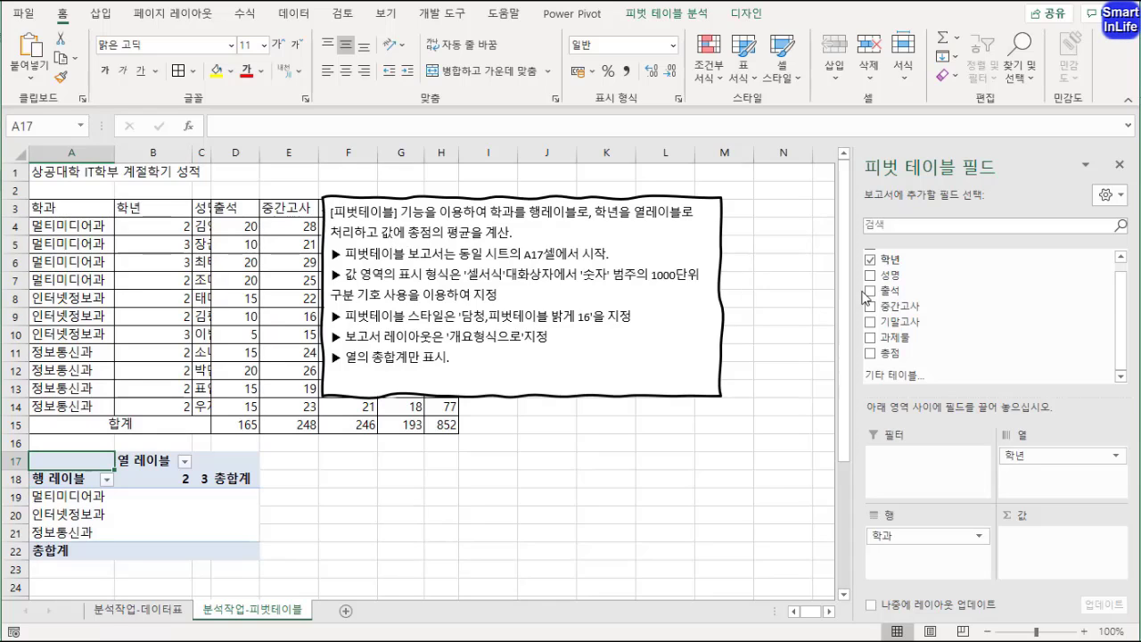
- Add the 총점 field to the pivot table's values and summarize it by average (평균)
{"action": "left_click_drag", "start_coordinate": [899, 357], "coordinate": [1043, 539]}
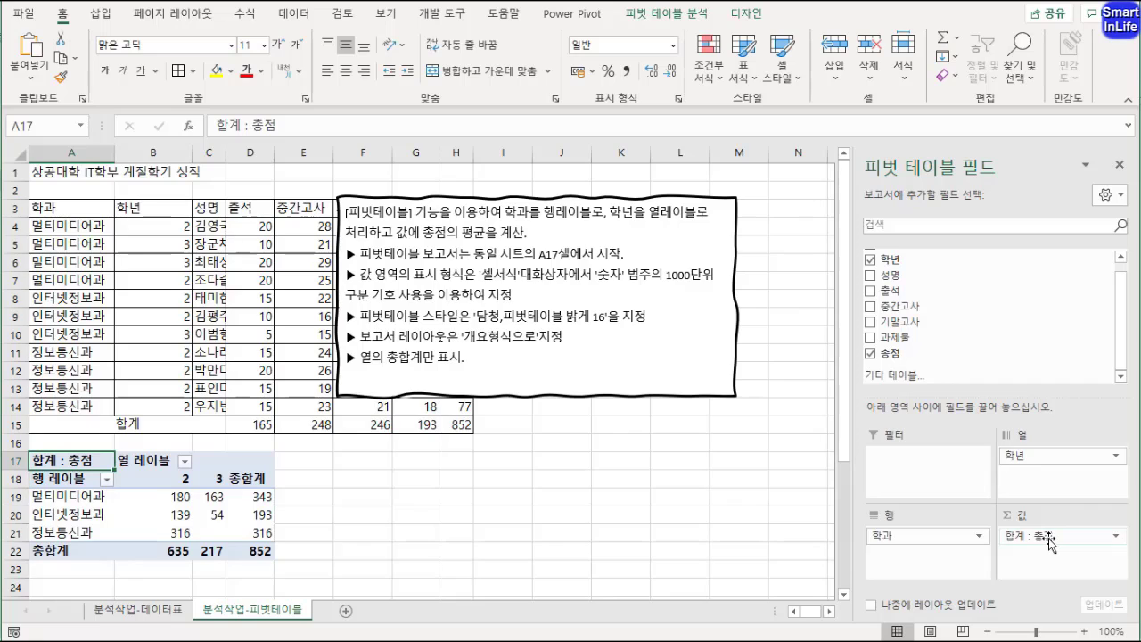
{"action": "left_click", "coordinate": [1068, 536]}
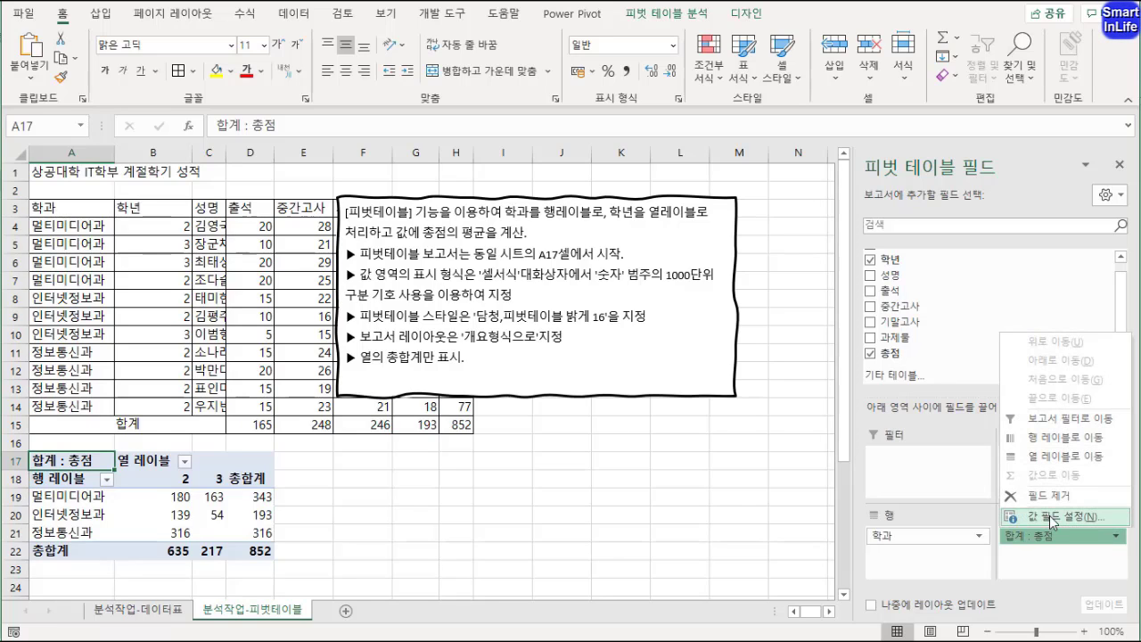
{"action": "left_click", "coordinate": [1052, 517]}
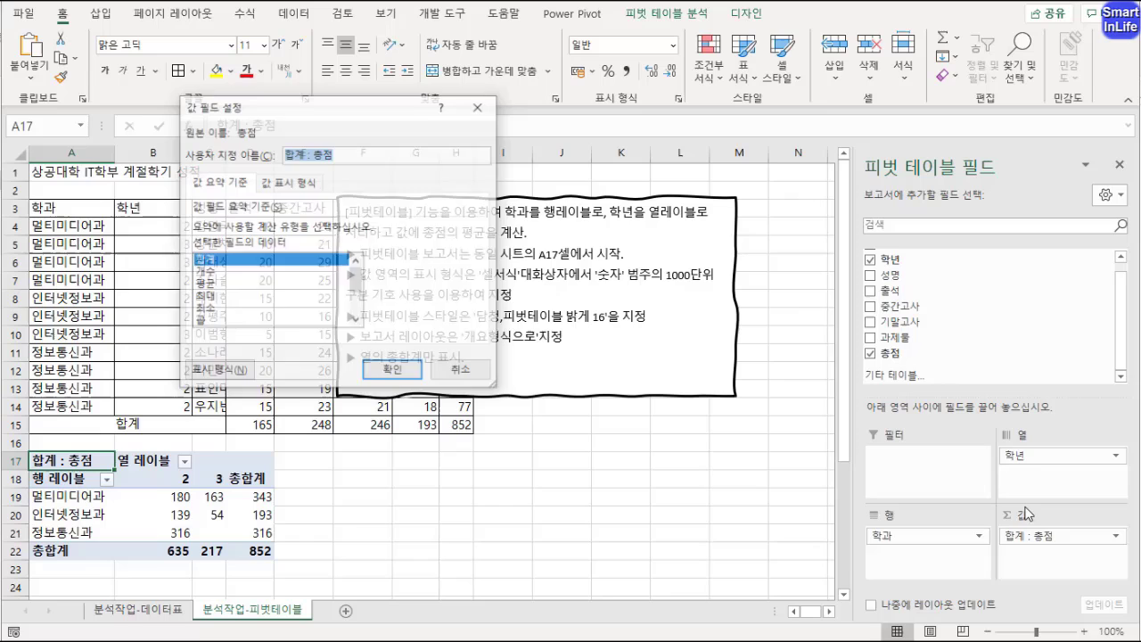
{"action": "left_click", "coordinate": [205, 282]}
{"action": "left_click", "coordinate": [393, 371]}
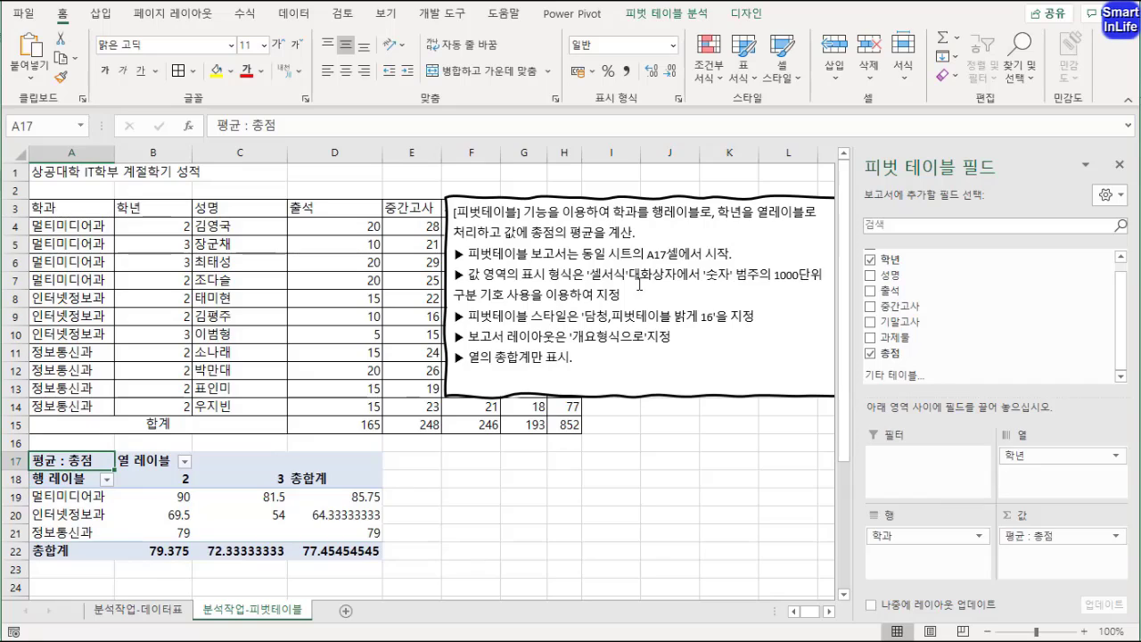
- Format the pivot table's value cells B19:D22 with the 숫자 category, 0 decimal places and the 1000 separator
{"action": "left_click", "coordinate": [203, 512]}
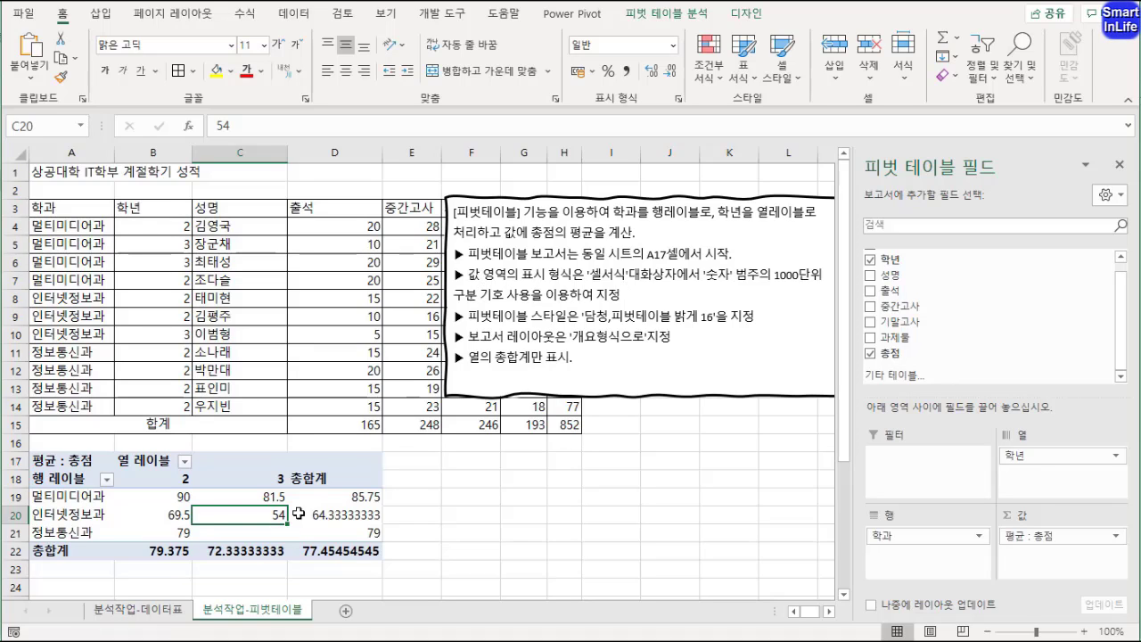
{"action": "left_click_drag", "start_coordinate": [176, 497], "coordinate": [348, 553]}
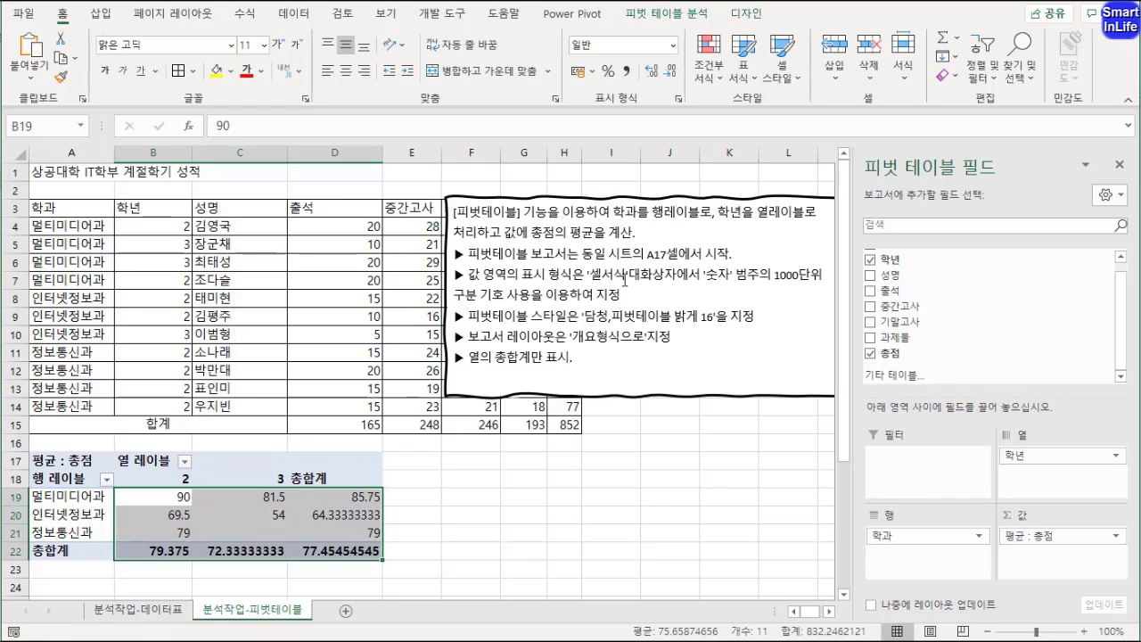
{"action": "right_click", "coordinate": [295, 504]}
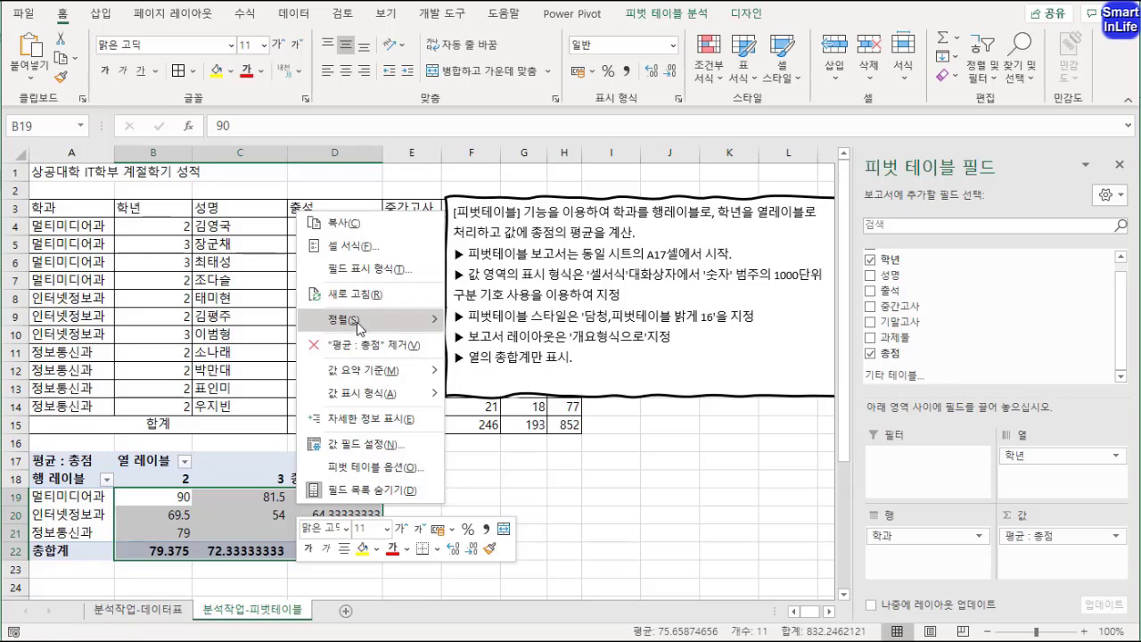
{"action": "key", "text": "Escape"}
{"action": "key", "text": "ctrl+1"}
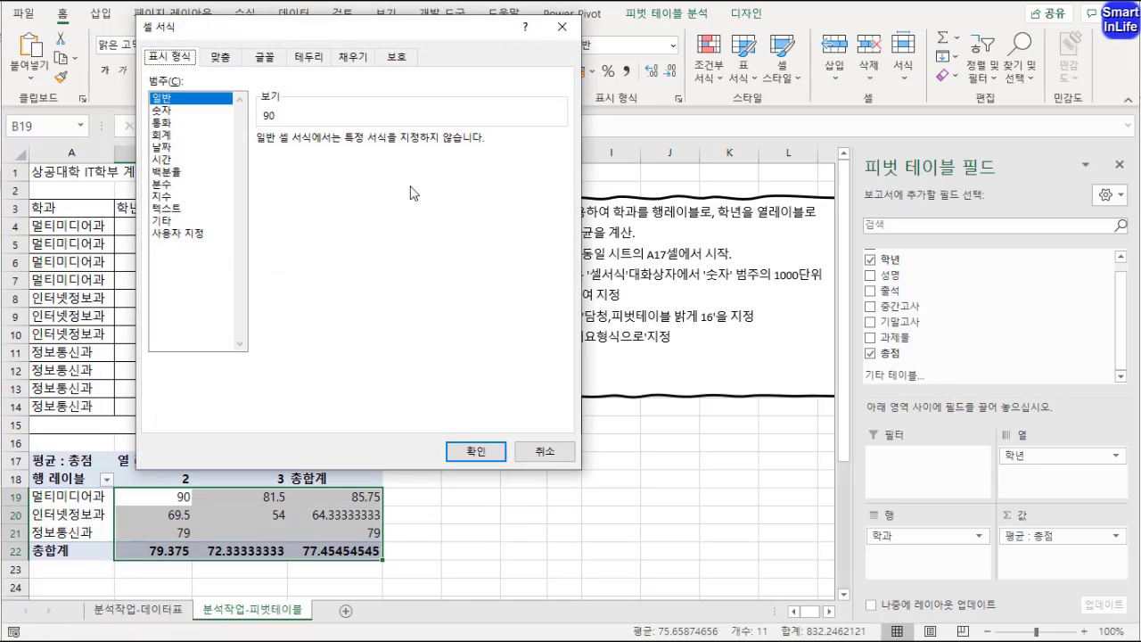
{"action": "left_click", "coordinate": [169, 111]}
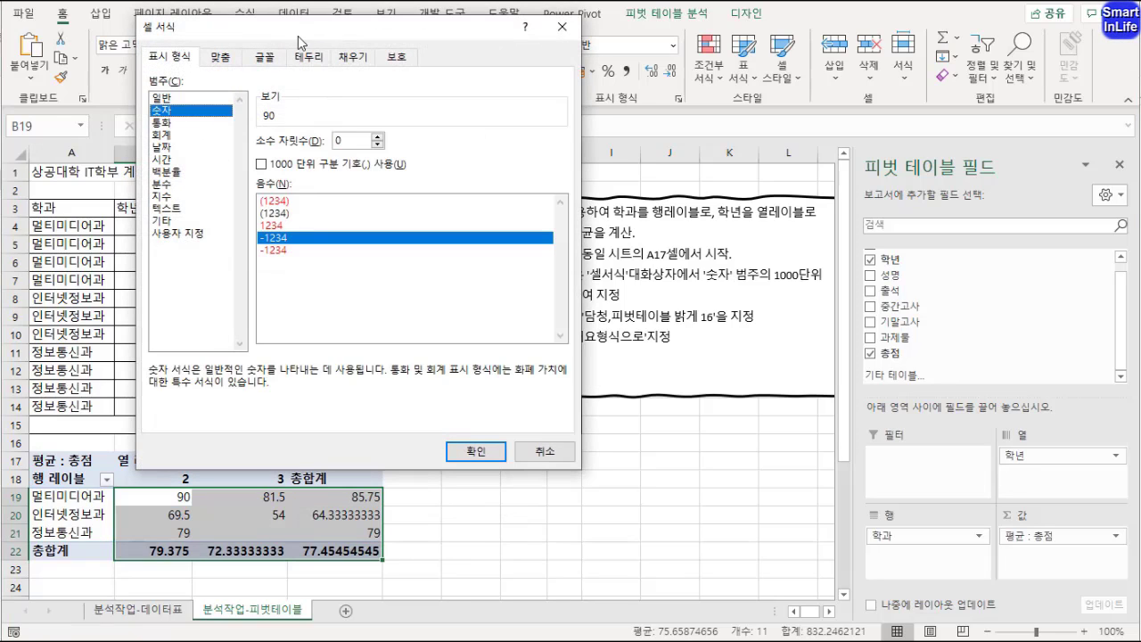
{"action": "left_click_drag", "start_coordinate": [299, 37], "coordinate": [196, 48]}
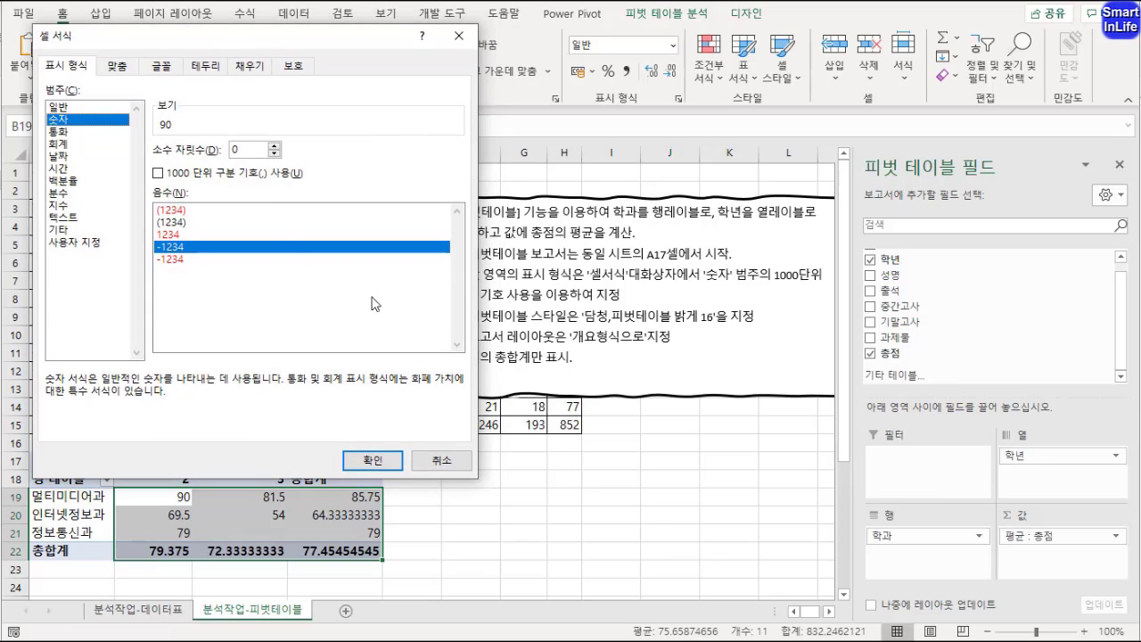
{"action": "left_click", "coordinate": [204, 177]}
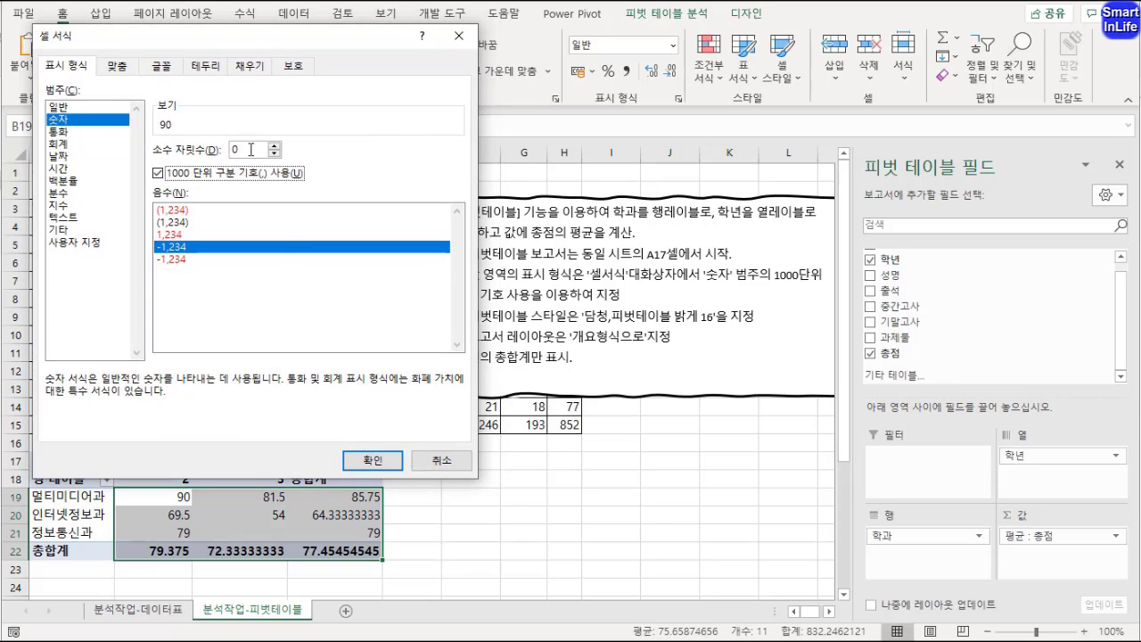
{"action": "left_click", "coordinate": [373, 460]}
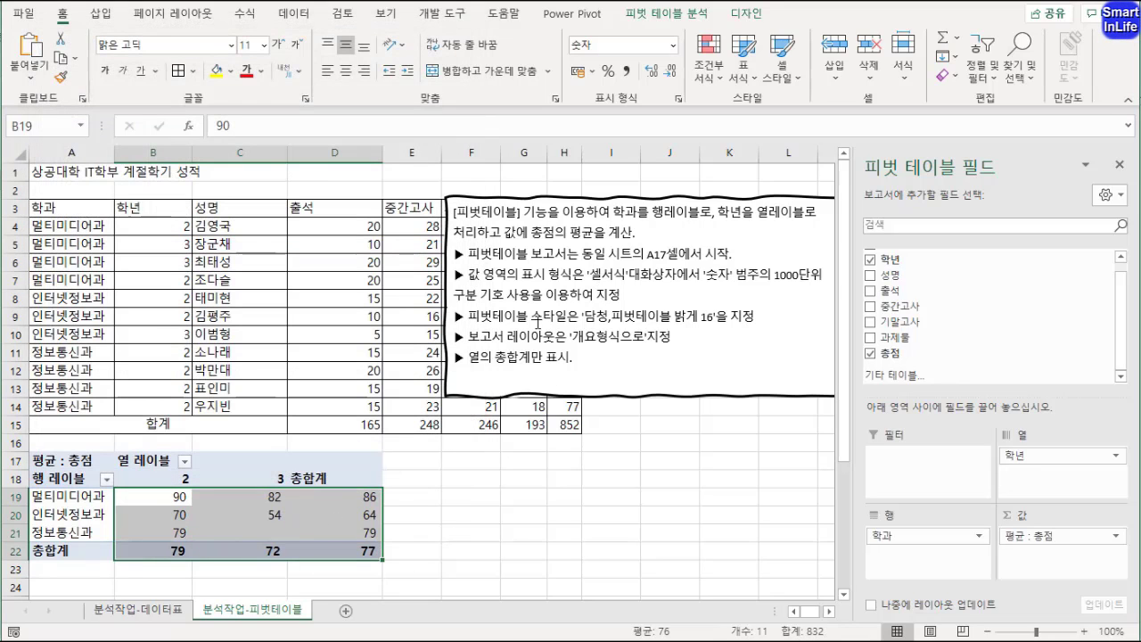
- Apply the light pivot table style 담청, 밝게 16 to the pivot table
{"action": "left_click", "coordinate": [161, 517]}
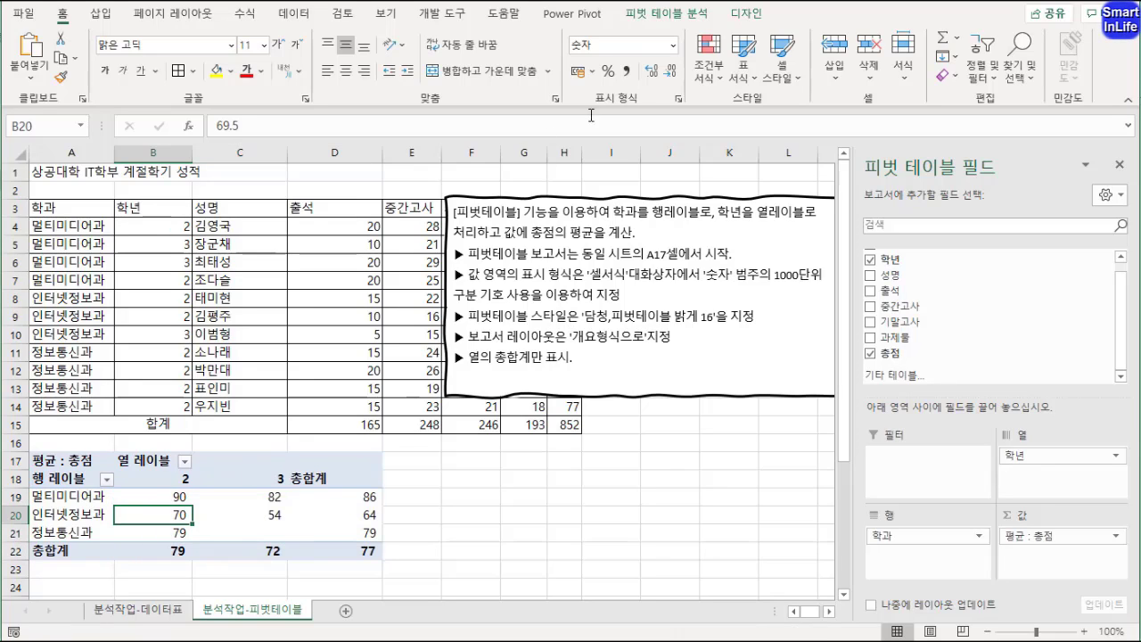
{"action": "left_click", "coordinate": [746, 14]}
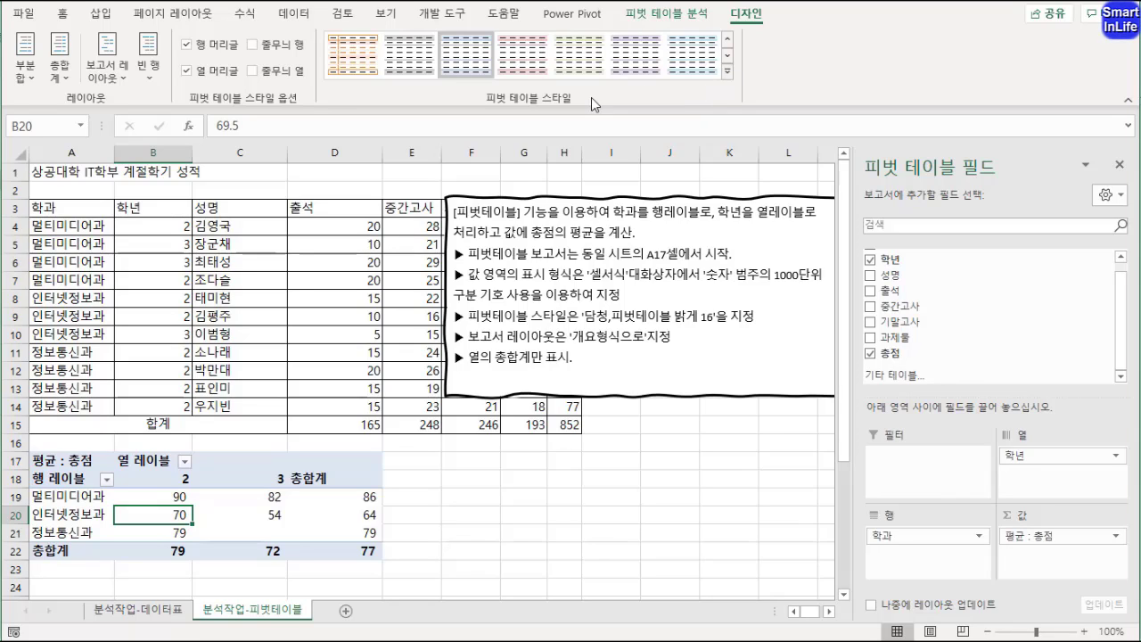
{"action": "mouse_move", "coordinate": [568, 107]}
{"action": "left_mouse_down"}
{"action": "mouse_move", "coordinate": [489, 110]}
{"action": "mouse_move", "coordinate": [567, 95]}
{"action": "left_mouse_up"}
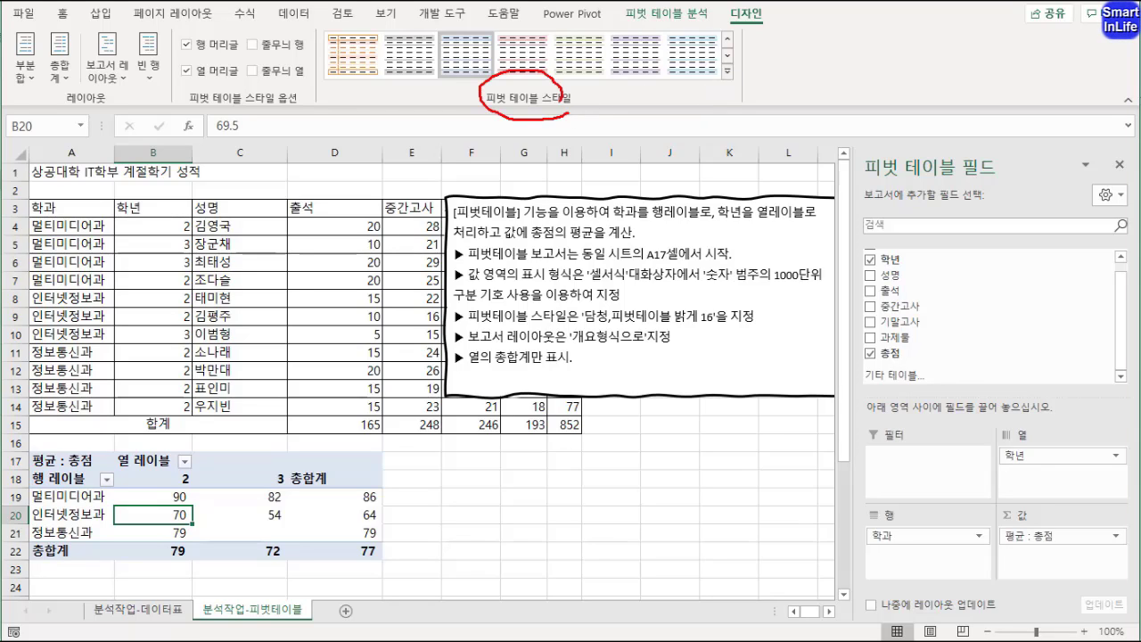
{"action": "mouse_move", "coordinate": [733, 77]}
{"action": "left_mouse_down"}
{"action": "mouse_move", "coordinate": [705, 68]}
{"action": "mouse_move", "coordinate": [733, 86]}
{"action": "left_mouse_up"}
{"action": "key", "text": "Escape"}
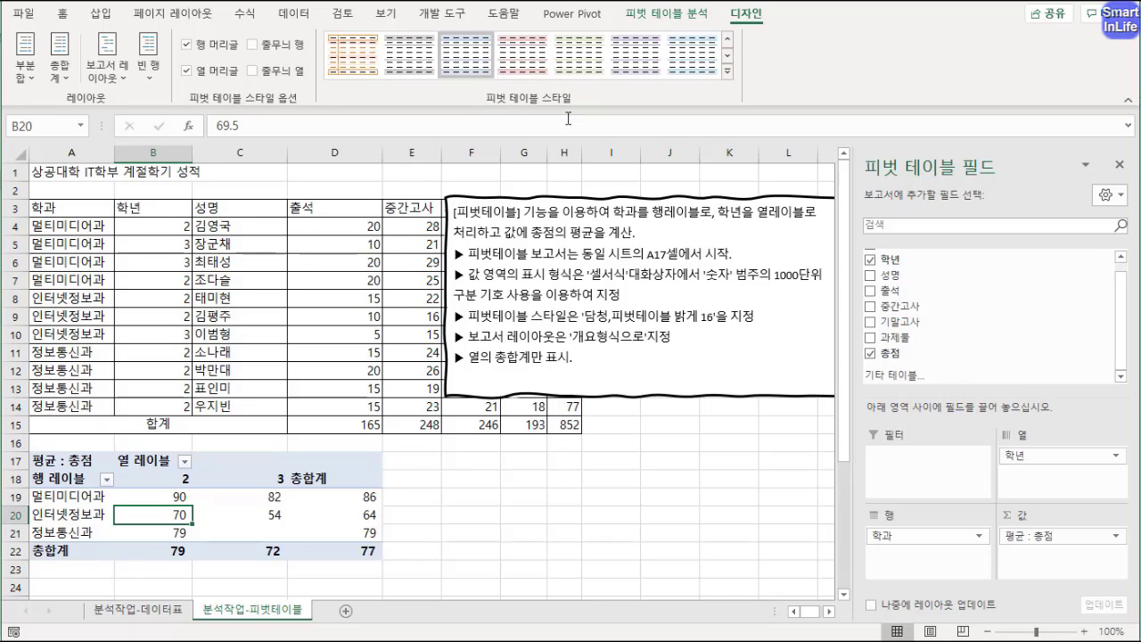
{"action": "left_click", "coordinate": [728, 73]}
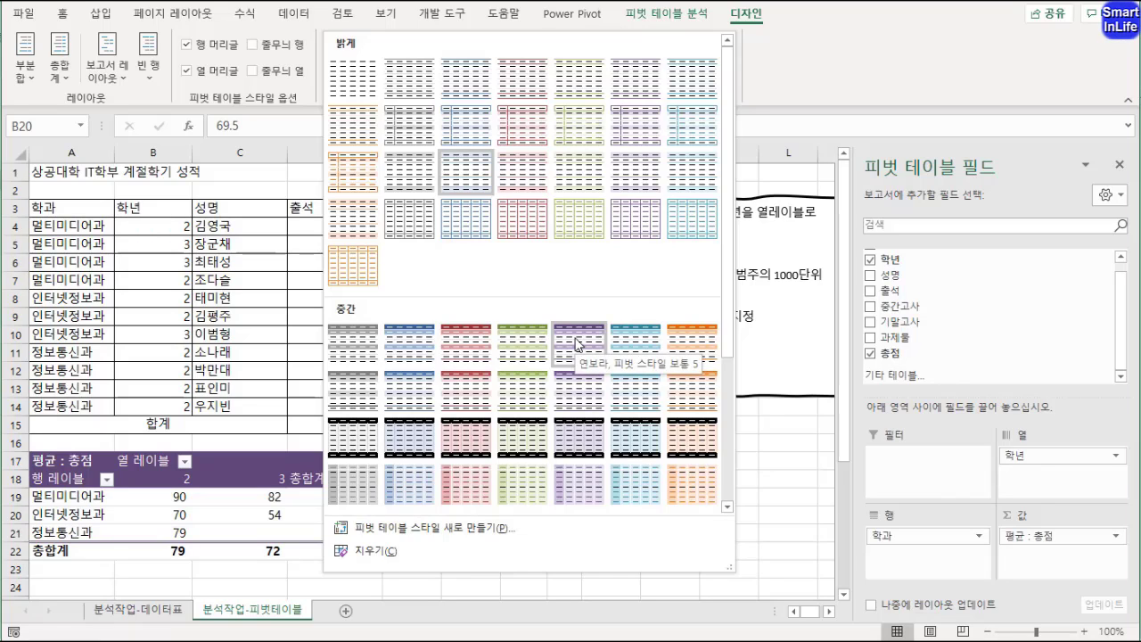
{"action": "left_click", "coordinate": [466, 174]}
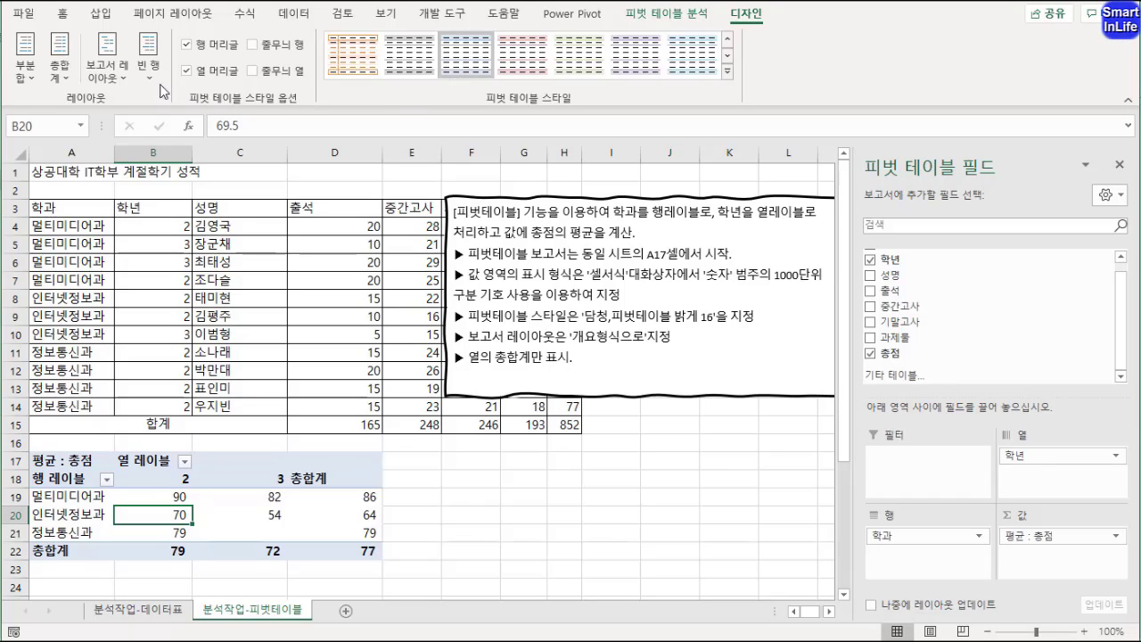
- Set the pivot table's report layout to outline form (개요 형식으로 표시)
{"action": "left_click", "coordinate": [112, 83]}
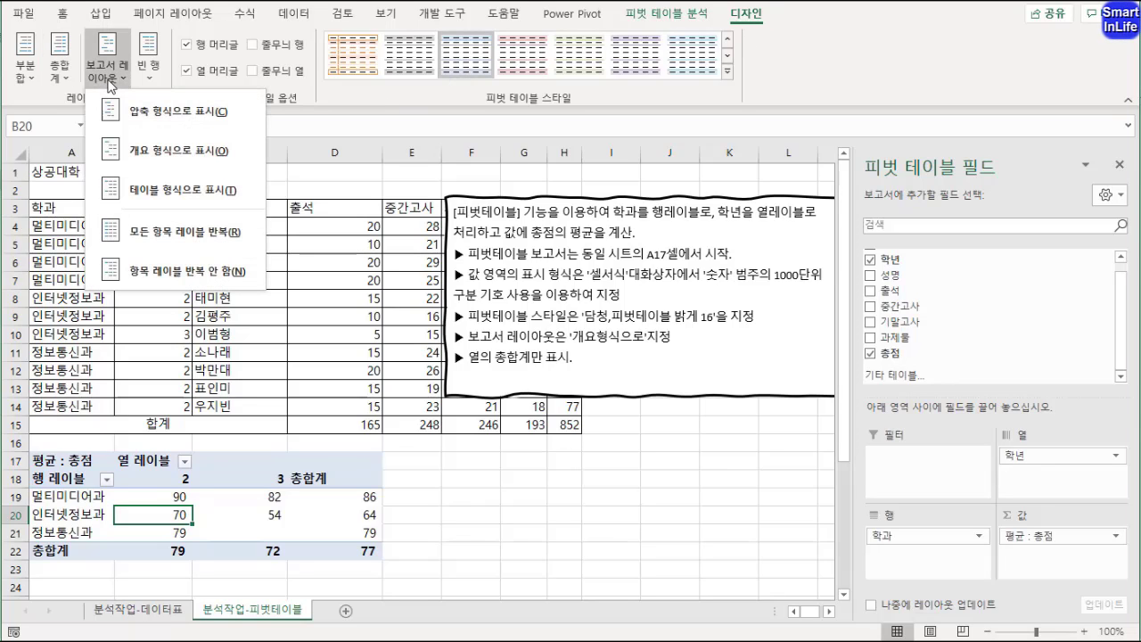
{"action": "left_click", "coordinate": [161, 153]}
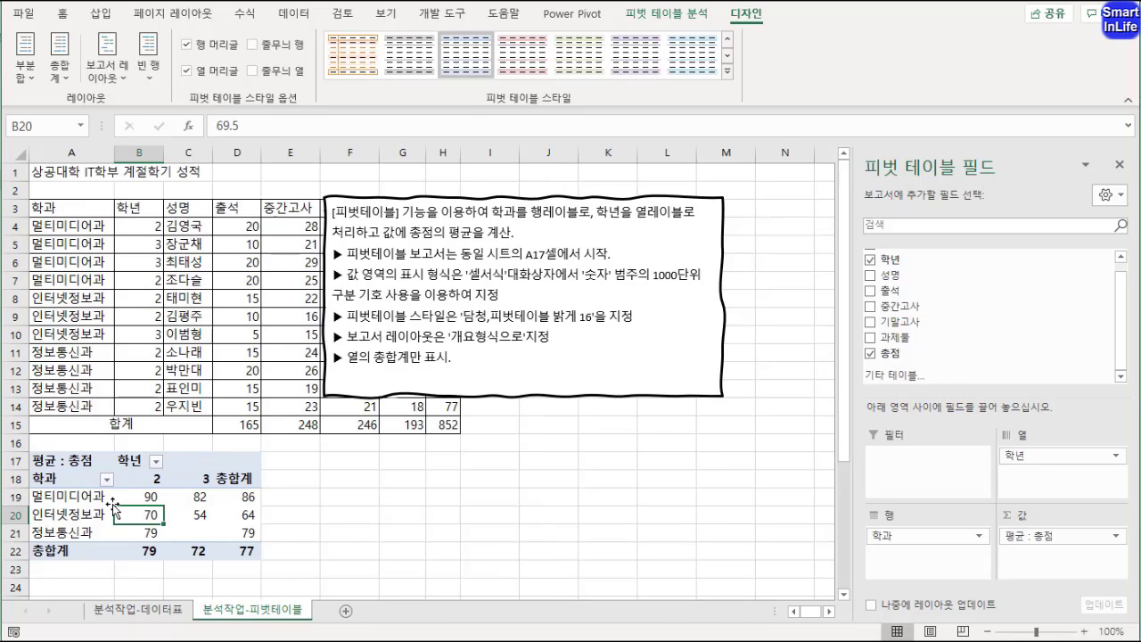
{"action": "mouse_move", "coordinate": [79, 490]}
{"action": "left_mouse_down"}
{"action": "mouse_move", "coordinate": [41, 466]}
{"action": "mouse_move", "coordinate": [98, 474]}
{"action": "left_mouse_up"}
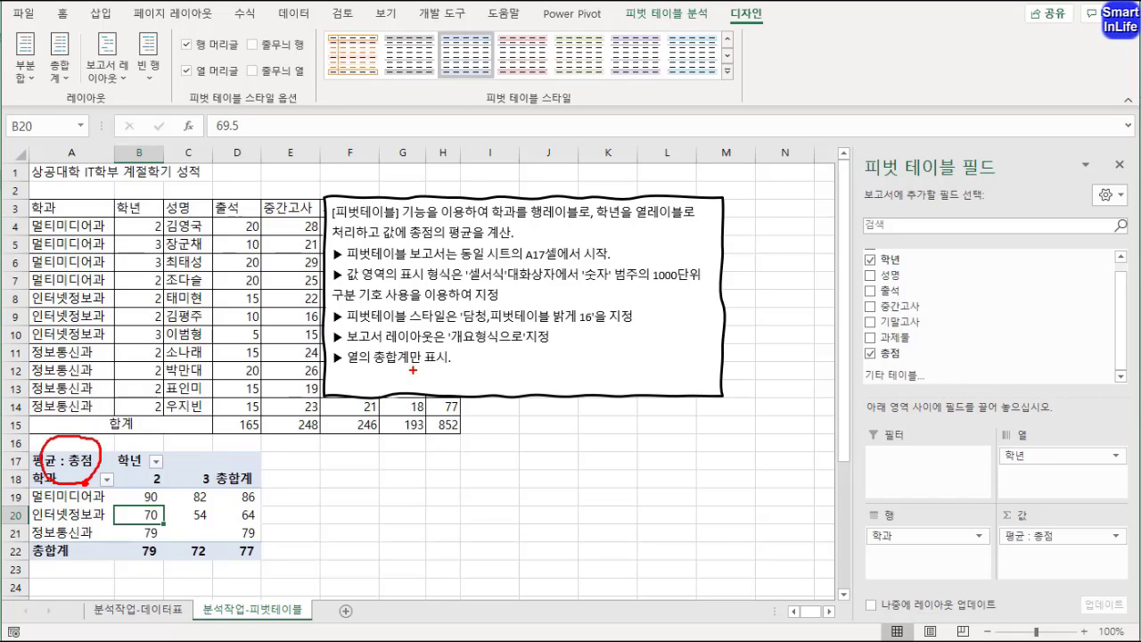
- Show grand totals for columns only (열의 총합계만 설정) in the pivot table
{"action": "left_click_drag", "start_coordinate": [327, 362], "coordinate": [457, 361]}
{"action": "mouse_move", "coordinate": [86, 101]}
{"action": "left_mouse_down"}
{"action": "mouse_move", "coordinate": [22, 57]}
{"action": "mouse_move", "coordinate": [87, 112]}
{"action": "mouse_move", "coordinate": [75, 123]}
{"action": "left_mouse_up"}
{"action": "key", "text": "Escape"}
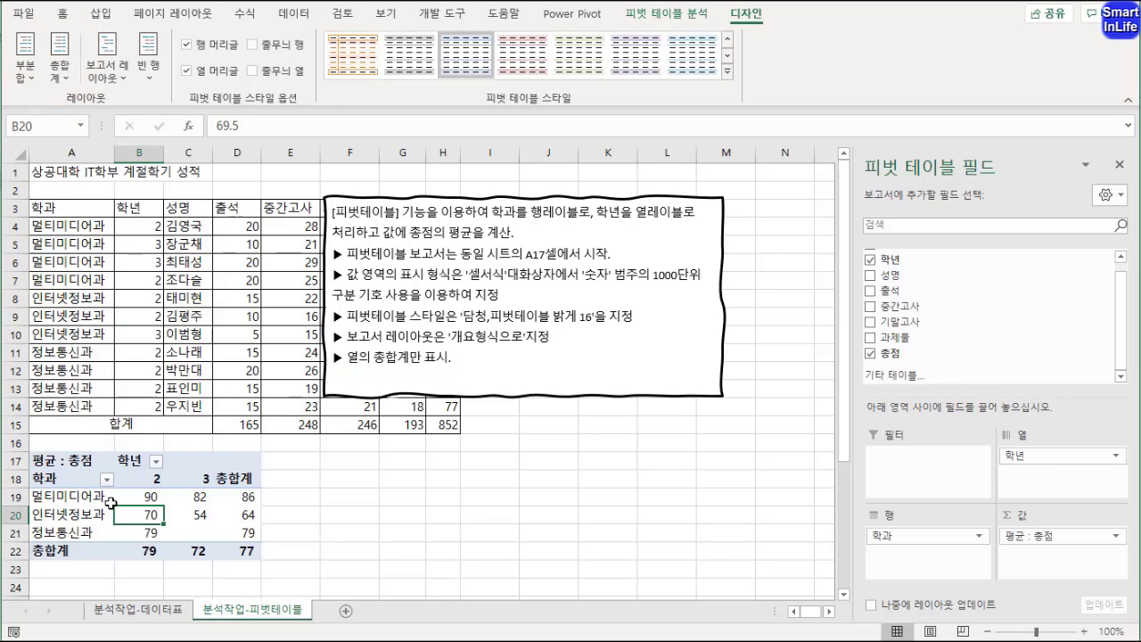
{"action": "left_click", "coordinate": [59, 67]}
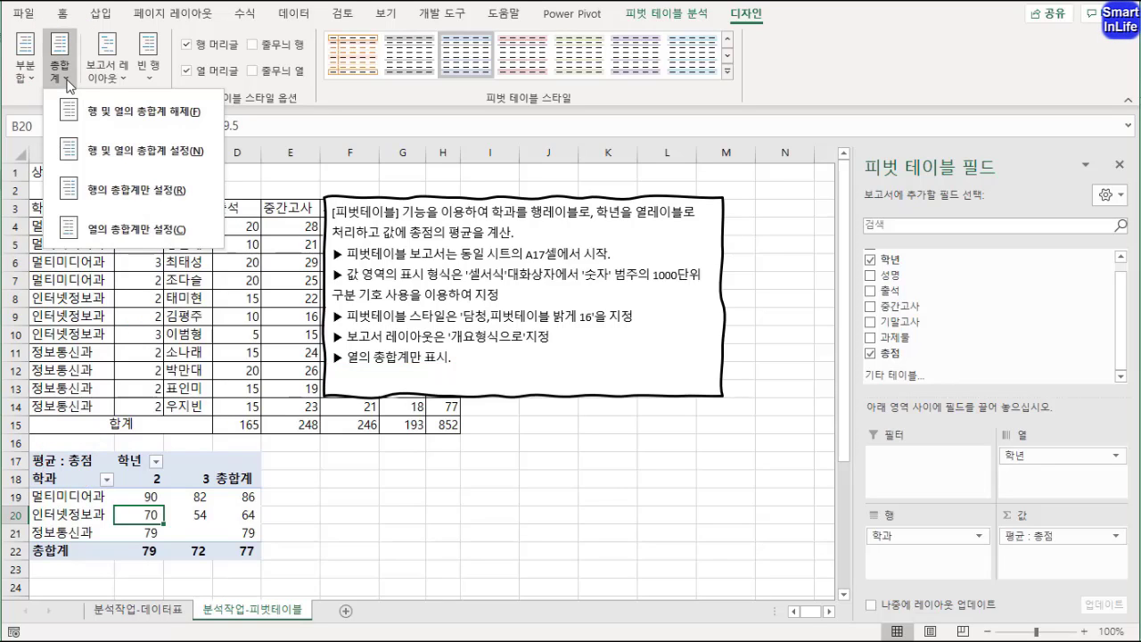
{"action": "left_click", "coordinate": [142, 234]}
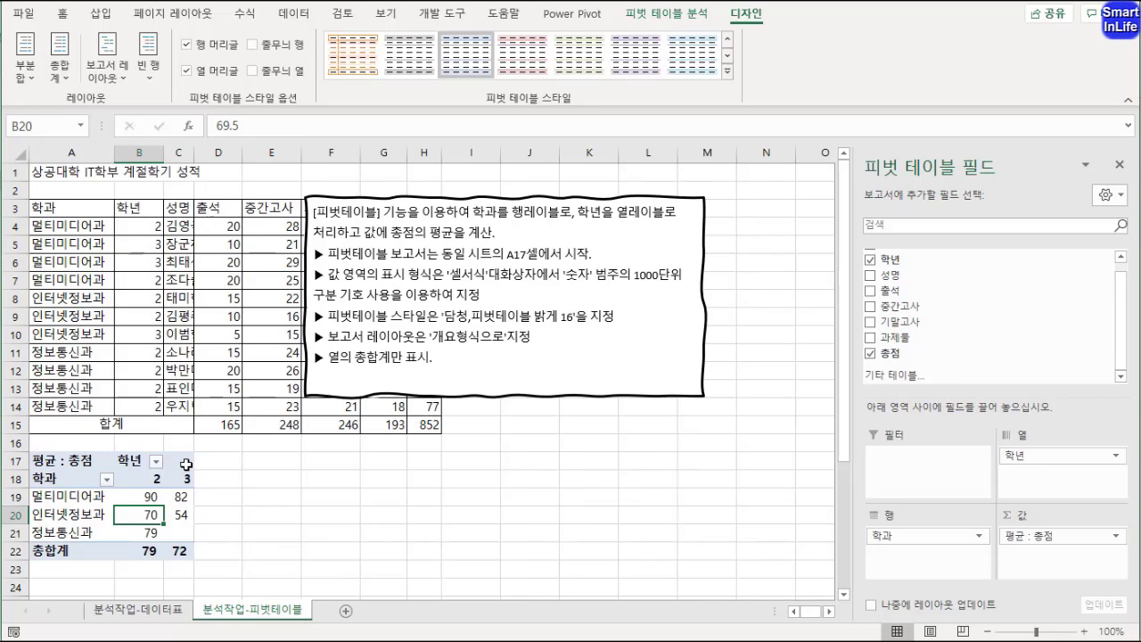
- Check the grand total settings and the layout and format settings in the pivot table's options, and close them
{"action": "right_click", "coordinate": [145, 493]}
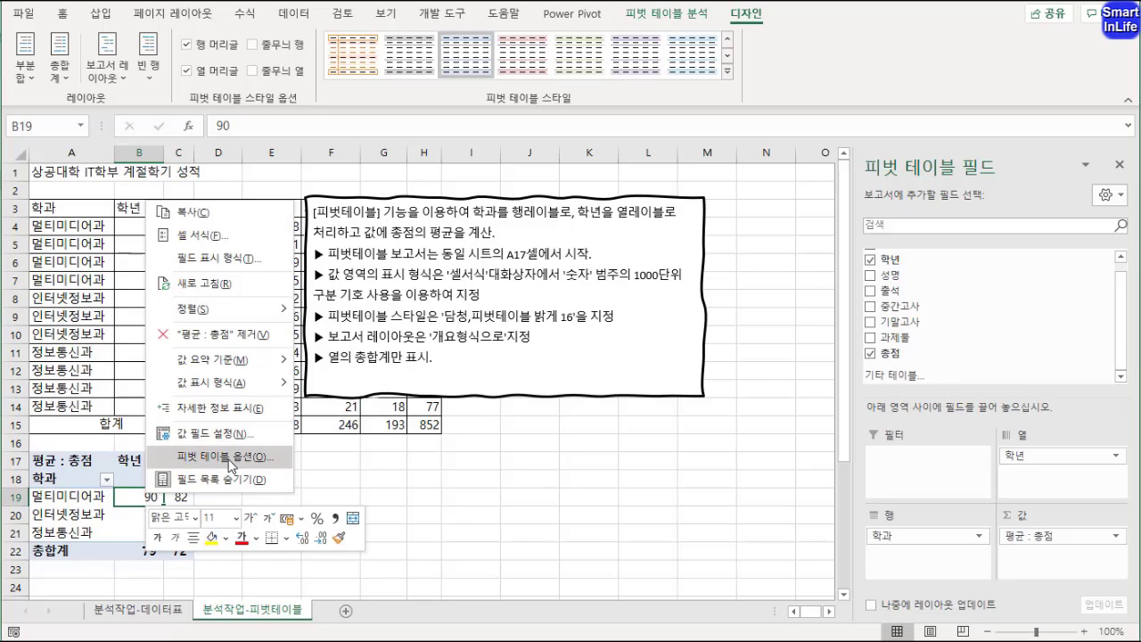
{"action": "left_click", "coordinate": [230, 465]}
{"action": "left_click_drag", "start_coordinate": [296, 214], "coordinate": [492, 154]}
{"action": "left_click", "coordinate": [378, 219]}
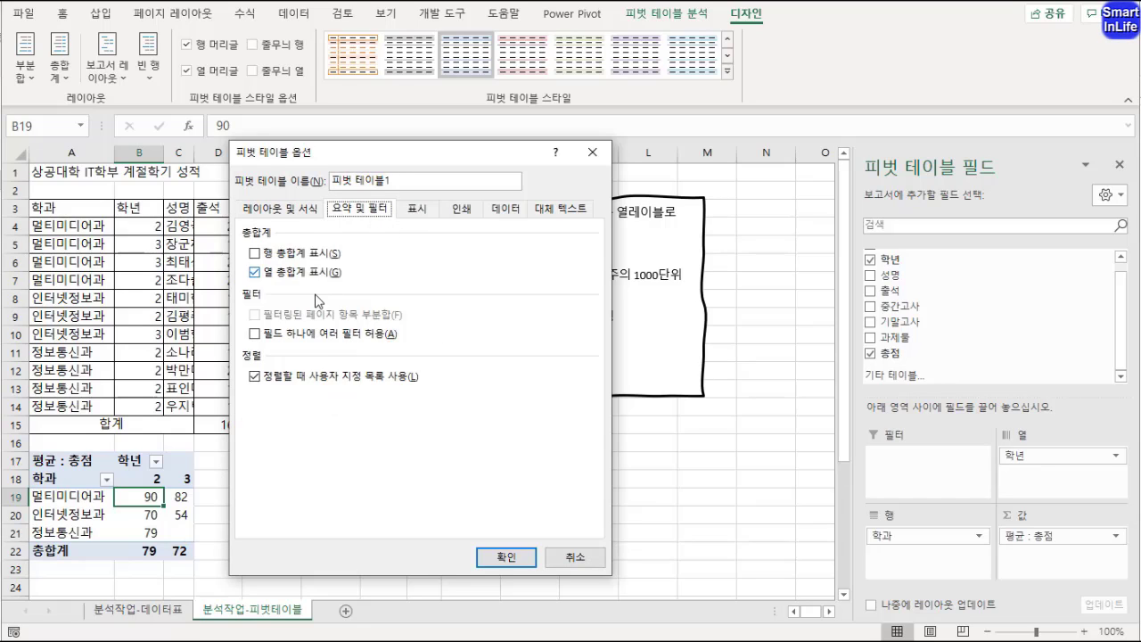
{"action": "left_click", "coordinate": [300, 212]}
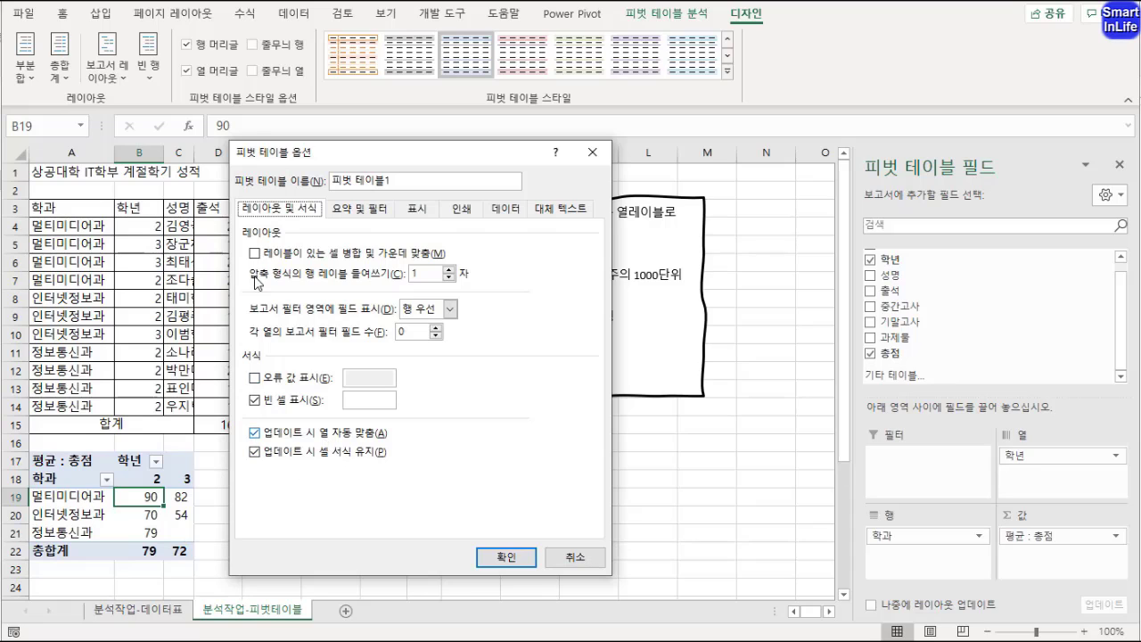
{"action": "left_click", "coordinate": [506, 557]}
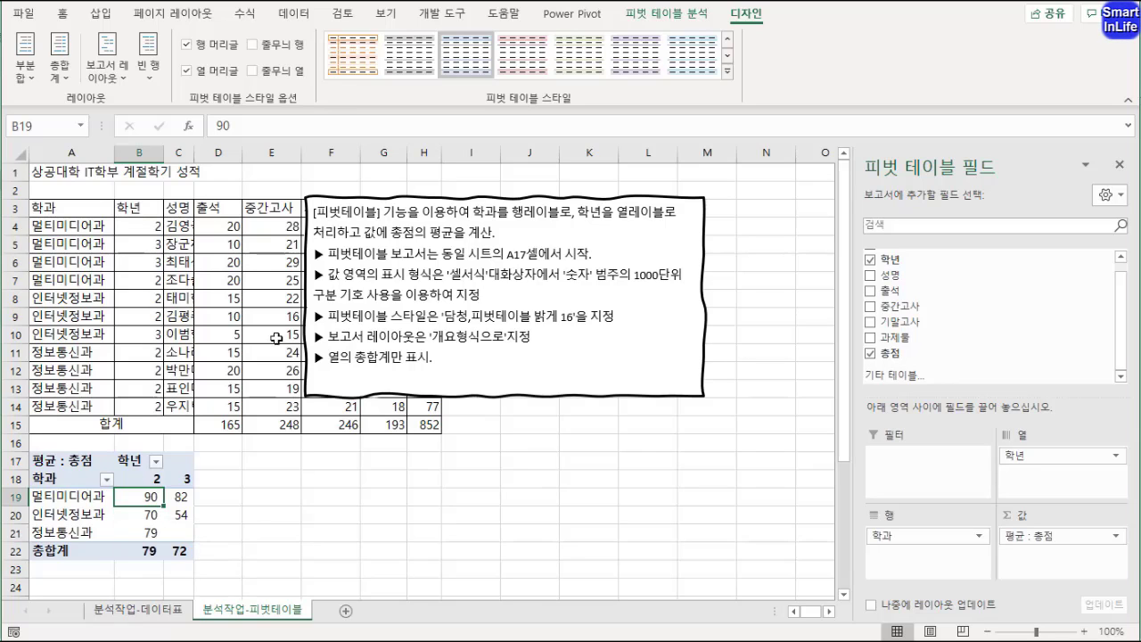
- Review the pivot table analysis commands: name and options, slicer and timeline, refresh, pivot chart and field list
{"action": "left_click", "coordinate": [665, 14]}
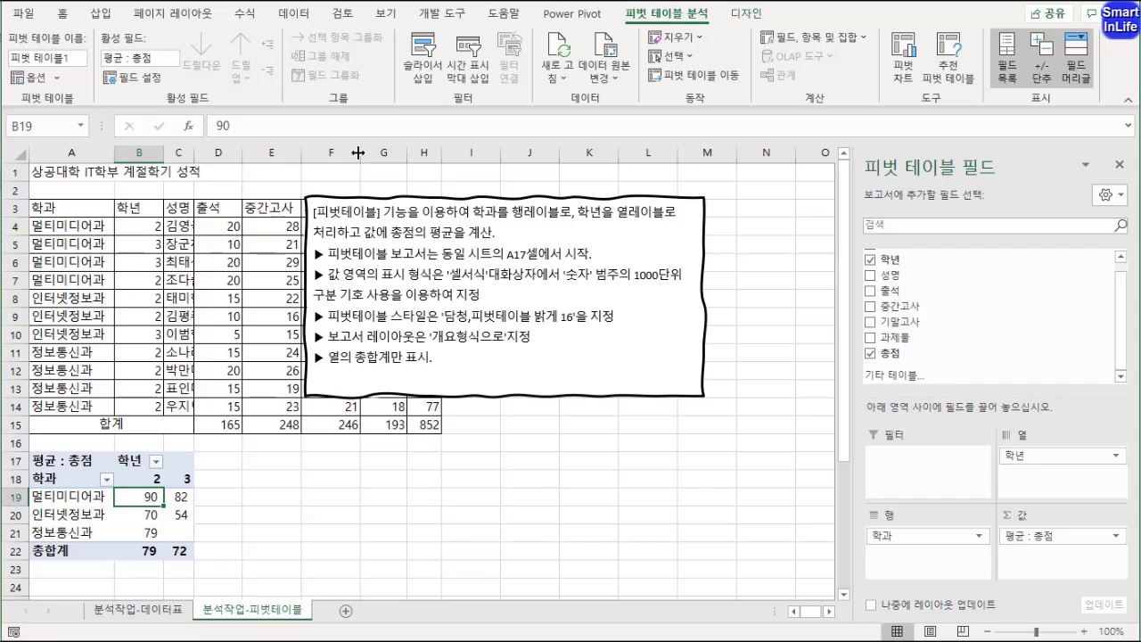
{"action": "mouse_move", "coordinate": [91, 70]}
{"action": "left_mouse_down"}
{"action": "mouse_move", "coordinate": [14, 79]}
{"action": "mouse_move", "coordinate": [79, 66]}
{"action": "left_mouse_up"}
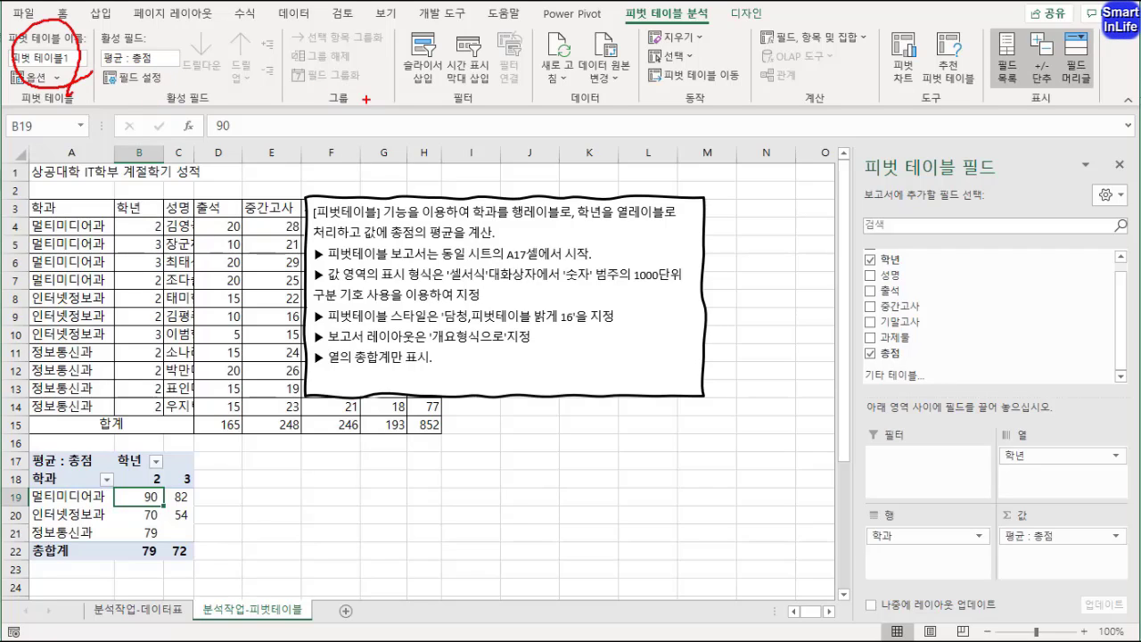
{"action": "mouse_move", "coordinate": [427, 97]}
{"action": "left_mouse_down"}
{"action": "mouse_move", "coordinate": [411, 43]}
{"action": "mouse_move", "coordinate": [500, 36]}
{"action": "left_mouse_up"}
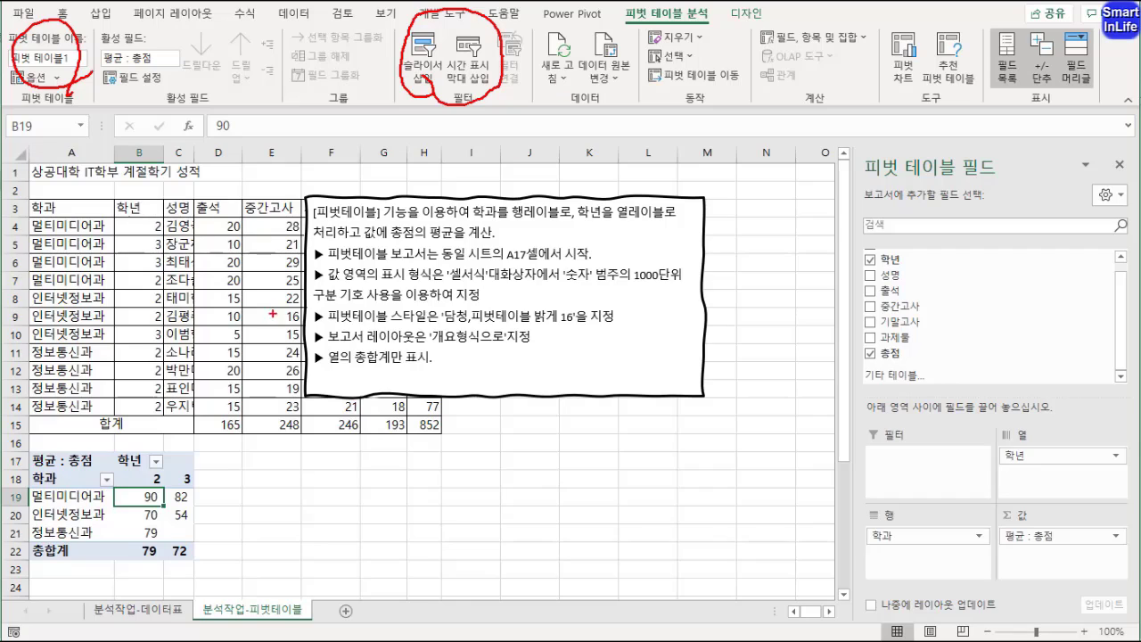
{"action": "mouse_move", "coordinate": [214, 332]}
{"action": "left_mouse_down"}
{"action": "mouse_move", "coordinate": [130, 293]}
{"action": "mouse_move", "coordinate": [203, 332]}
{"action": "left_mouse_up"}
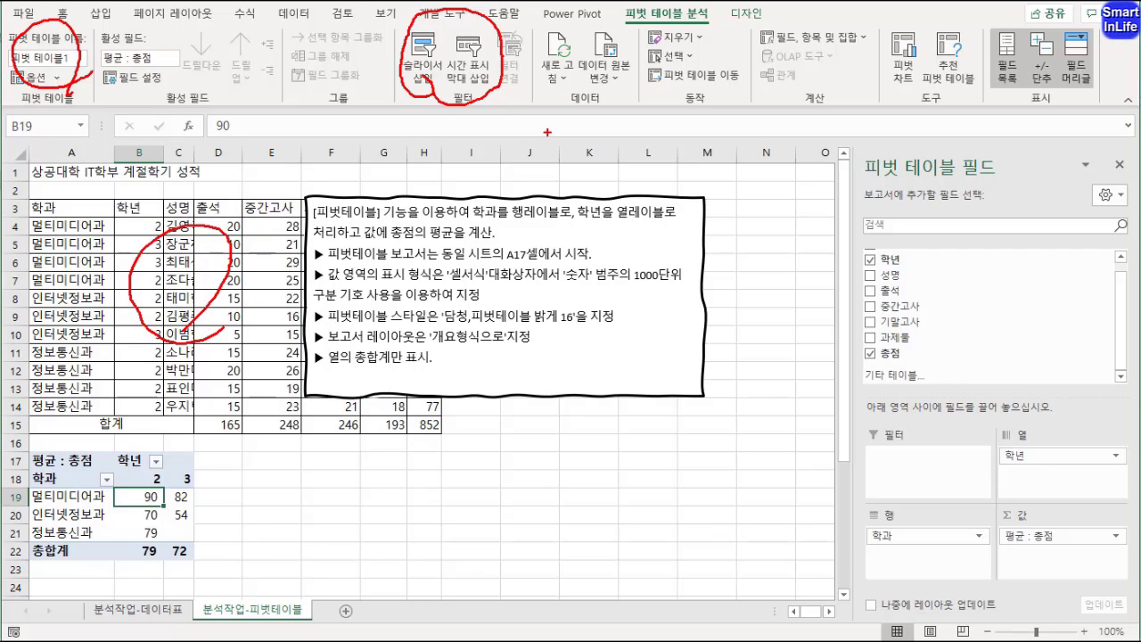
{"action": "mouse_move", "coordinate": [584, 91]}
{"action": "left_mouse_down"}
{"action": "mouse_move", "coordinate": [551, 14]}
{"action": "mouse_move", "coordinate": [574, 102]}
{"action": "left_mouse_up"}
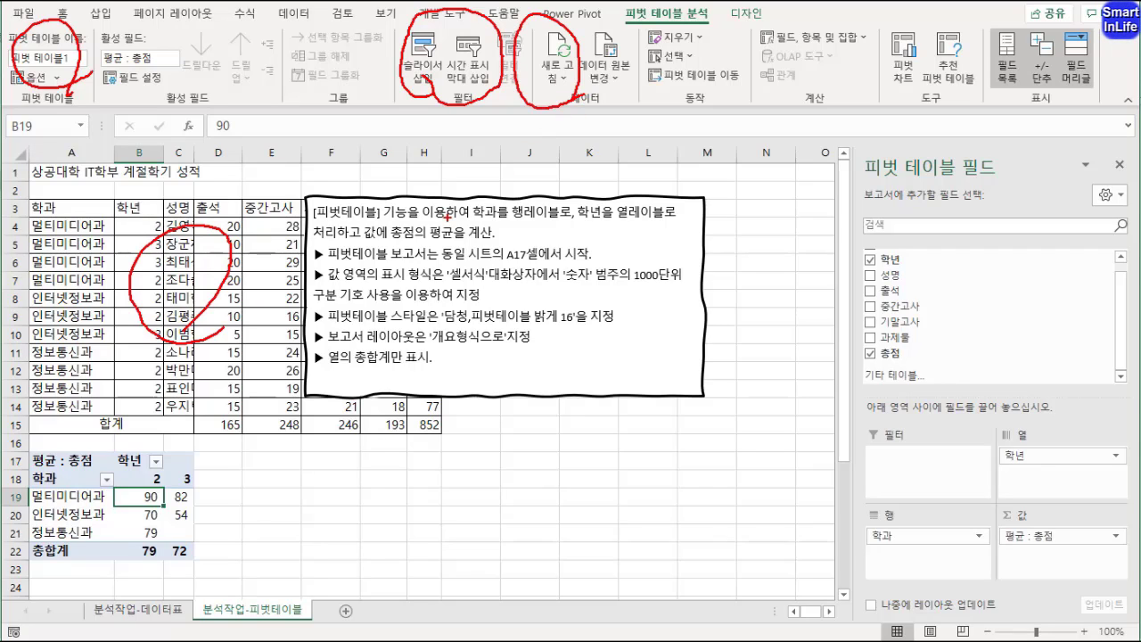
{"action": "left_click_drag", "start_coordinate": [189, 326], "coordinate": [210, 496]}
{"action": "left_click_drag", "start_coordinate": [211, 496], "coordinate": [244, 486]}
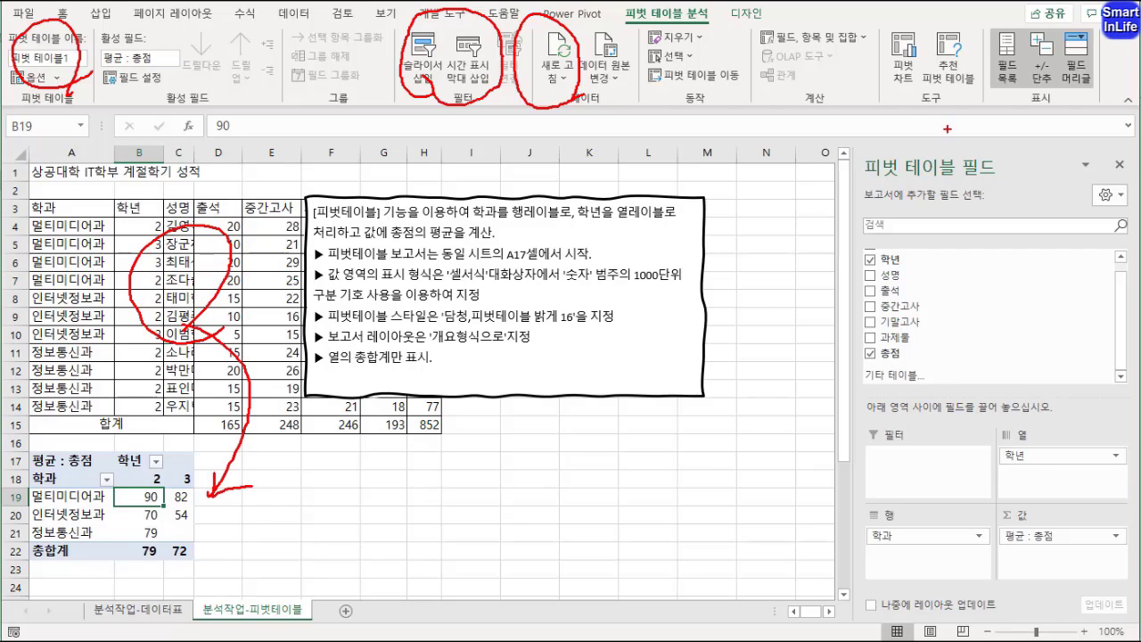
{"action": "mouse_move", "coordinate": [922, 89]}
{"action": "left_mouse_down"}
{"action": "mouse_move", "coordinate": [854, 55]}
{"action": "mouse_move", "coordinate": [920, 105]}
{"action": "mouse_move", "coordinate": [887, 123]}
{"action": "left_mouse_up"}
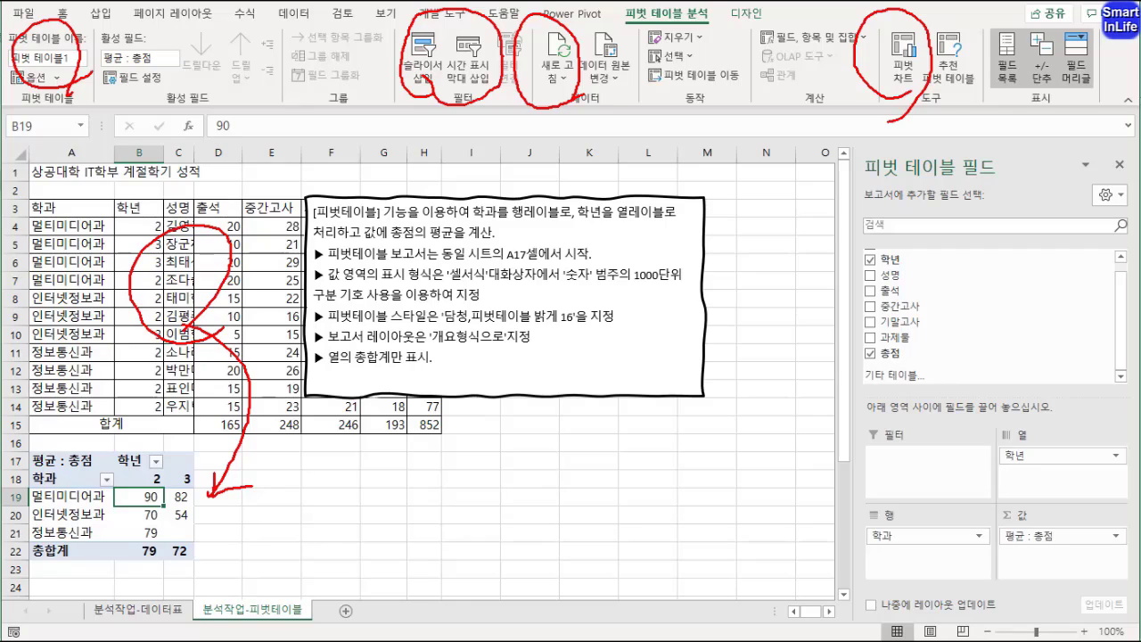
{"action": "mouse_move", "coordinate": [1013, 95]}
{"action": "left_mouse_down"}
{"action": "mouse_move", "coordinate": [1016, 27]}
{"action": "mouse_move", "coordinate": [1025, 99]}
{"action": "left_mouse_up"}
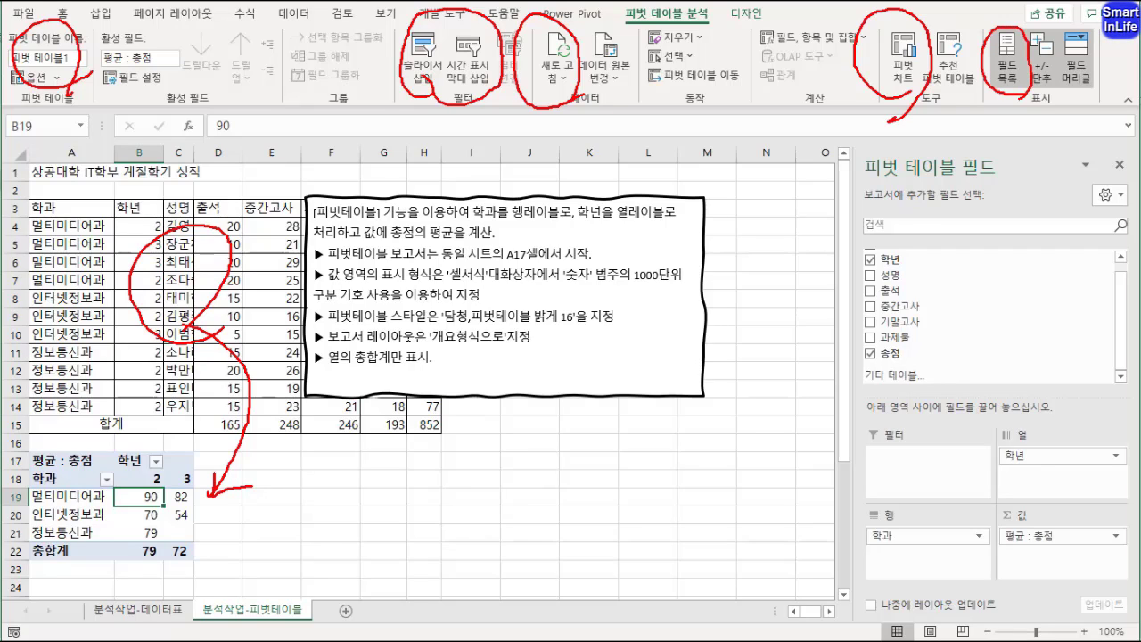
{"action": "left_click_drag", "start_coordinate": [941, 203], "coordinate": [934, 198]}
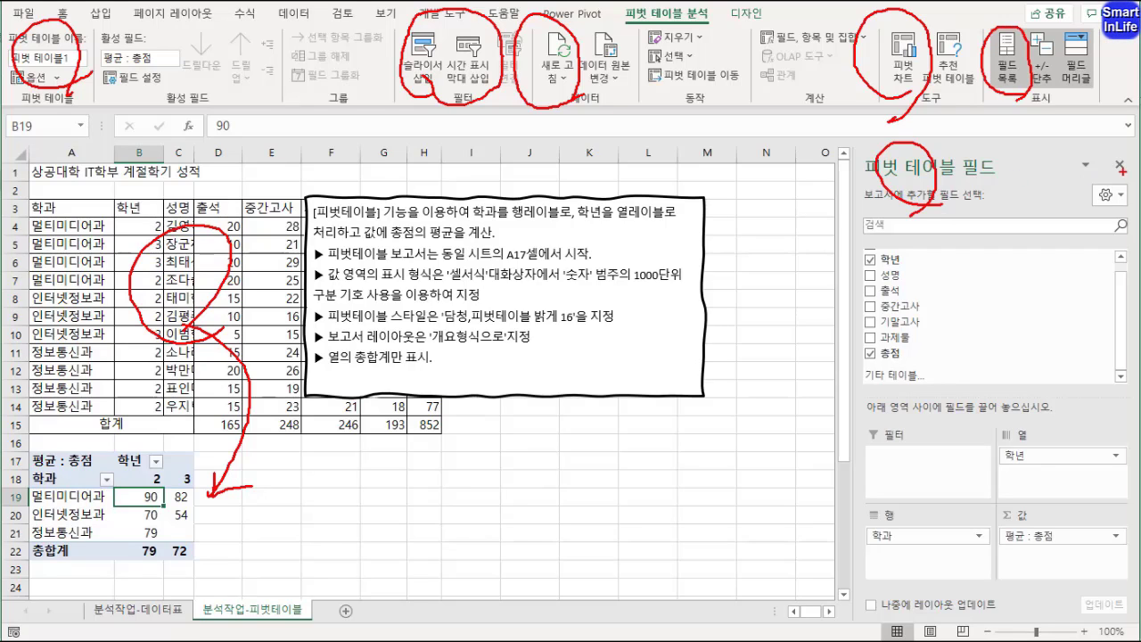
{"action": "mouse_move", "coordinate": [1125, 169]}
{"action": "left_mouse_down"}
{"action": "mouse_move", "coordinate": [1103, 177]}
{"action": "mouse_move", "coordinate": [1122, 158]}
{"action": "left_mouse_up"}
{"action": "mouse_move", "coordinate": [1025, 89]}
{"action": "left_mouse_down"}
{"action": "mouse_move", "coordinate": [992, 114]}
{"action": "mouse_move", "coordinate": [1025, 93]}
{"action": "left_mouse_up"}
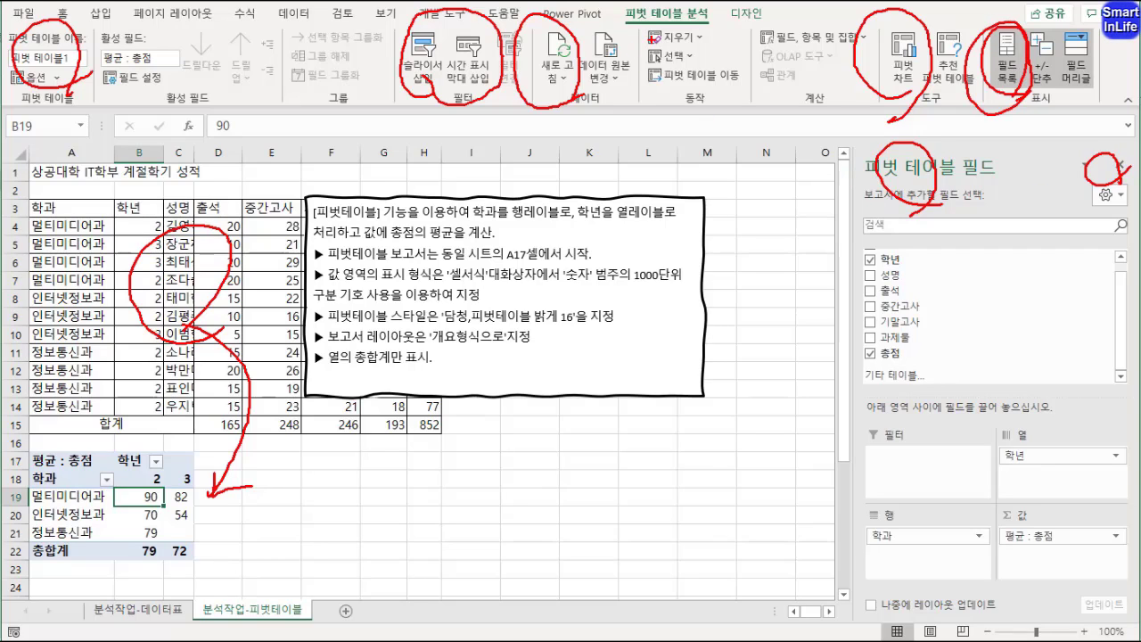
{"action": "key", "text": "Escape"}
- Look through the pivot table's grand total choices and close them without choosing one
{"action": "left_click", "coordinate": [747, 13]}
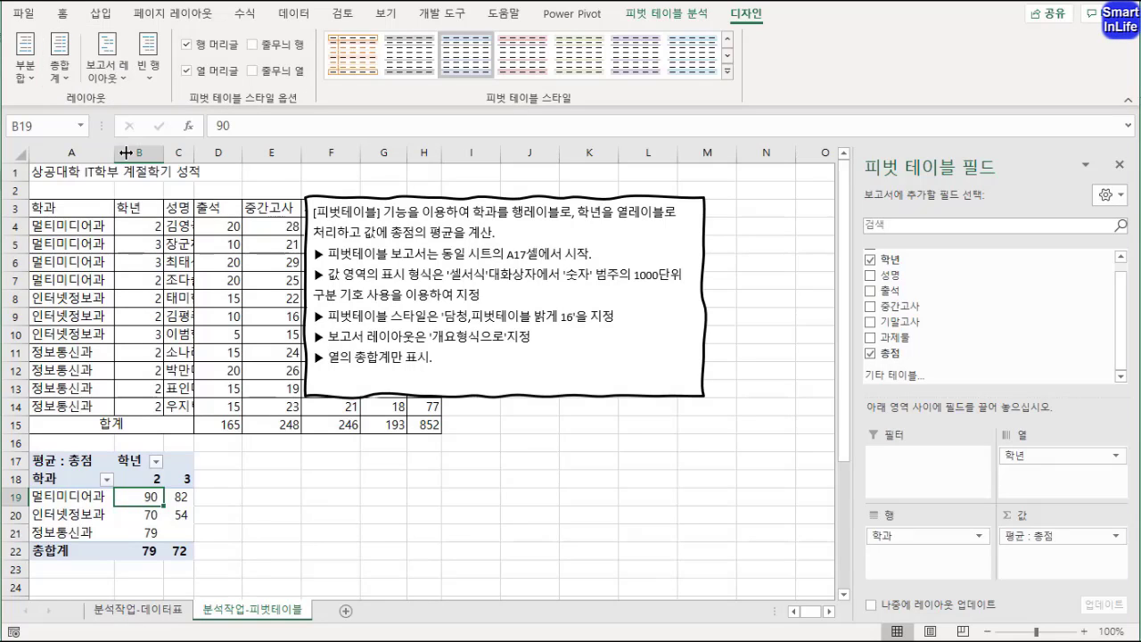
{"action": "left_click", "coordinate": [59, 71]}
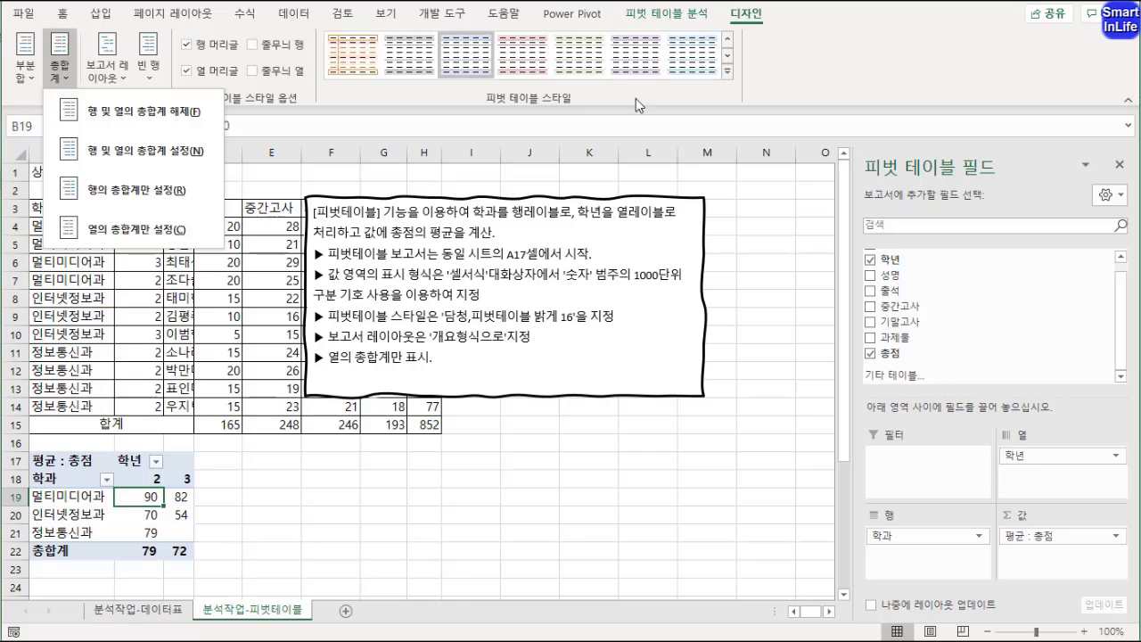
{"action": "left_click", "coordinate": [774, 77]}
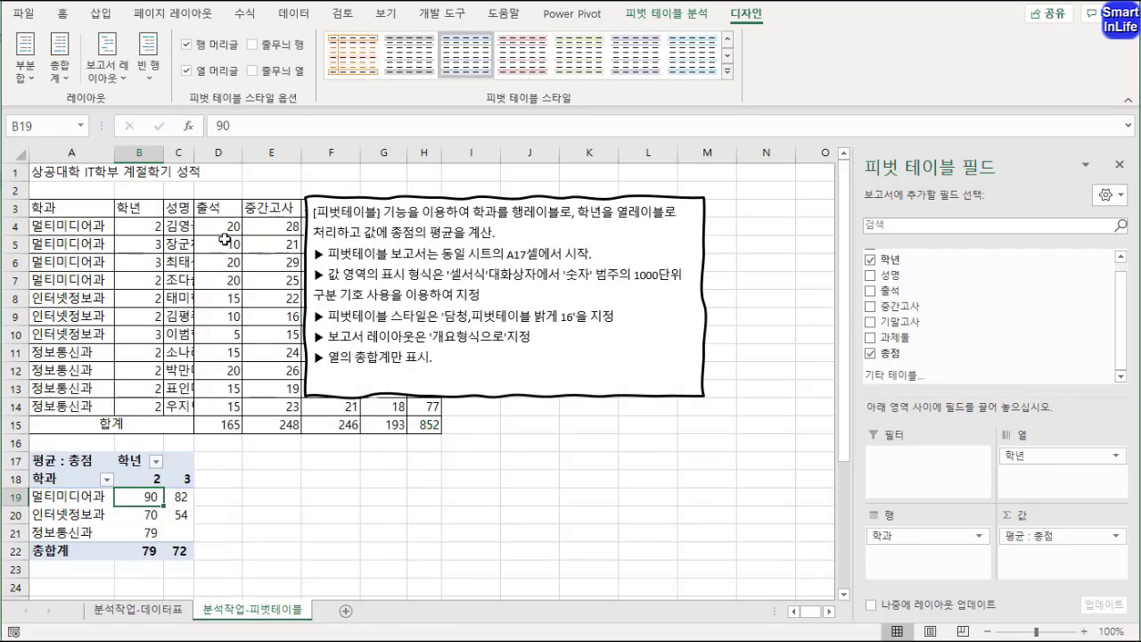
- Autofit column C to its contents and select cell G17 outside the pivot table
{"action": "double_click", "coordinate": [193, 153]}
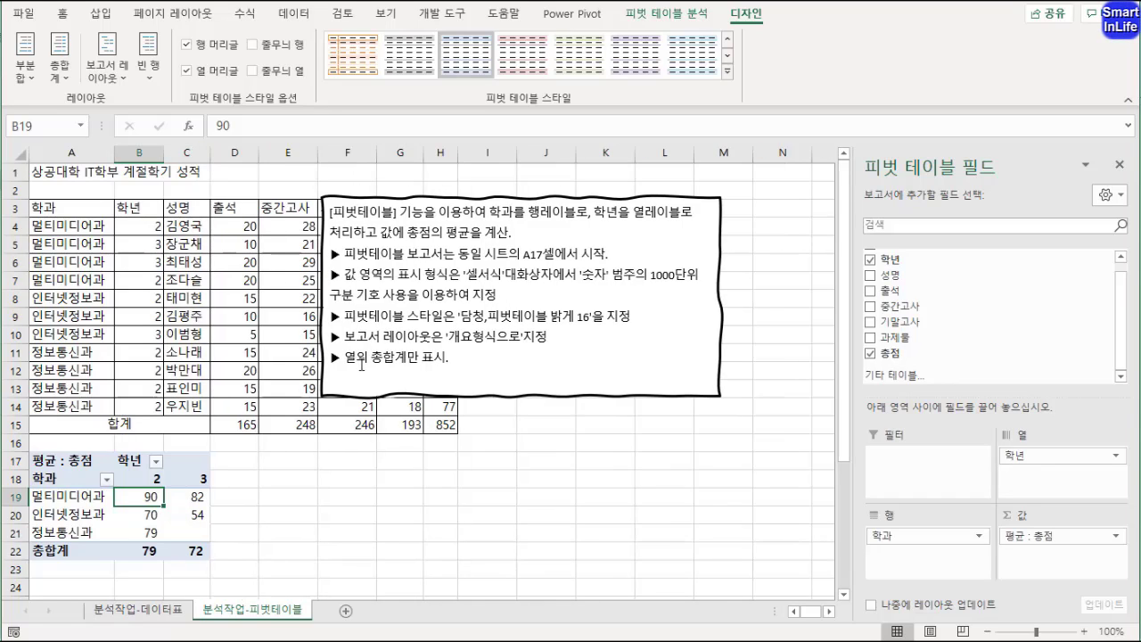
{"action": "left_click", "coordinate": [417, 458]}
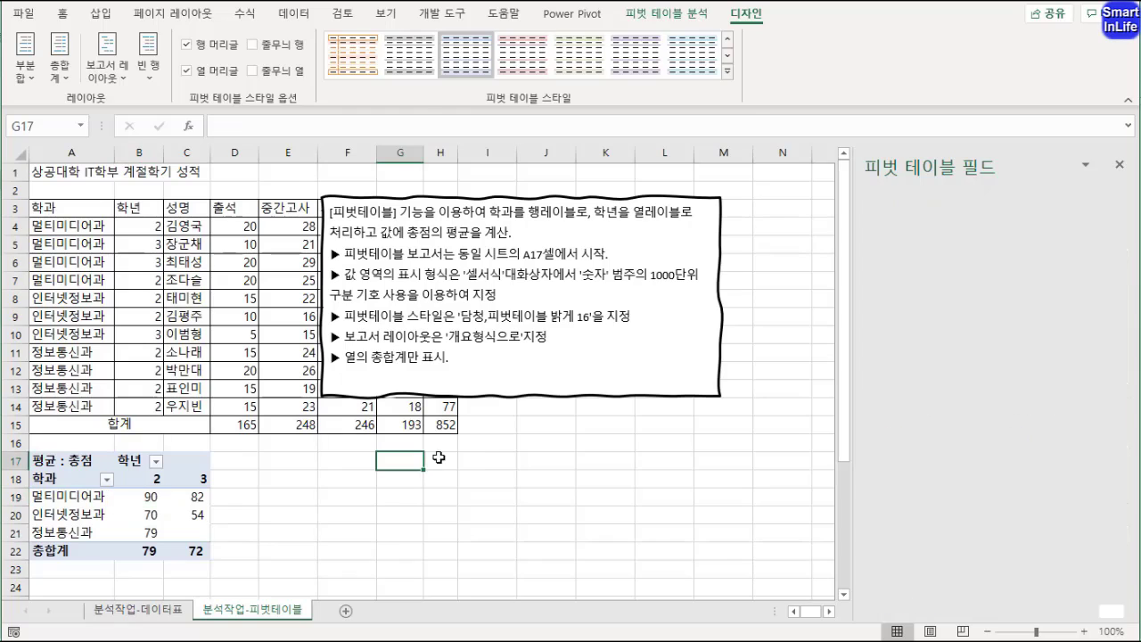